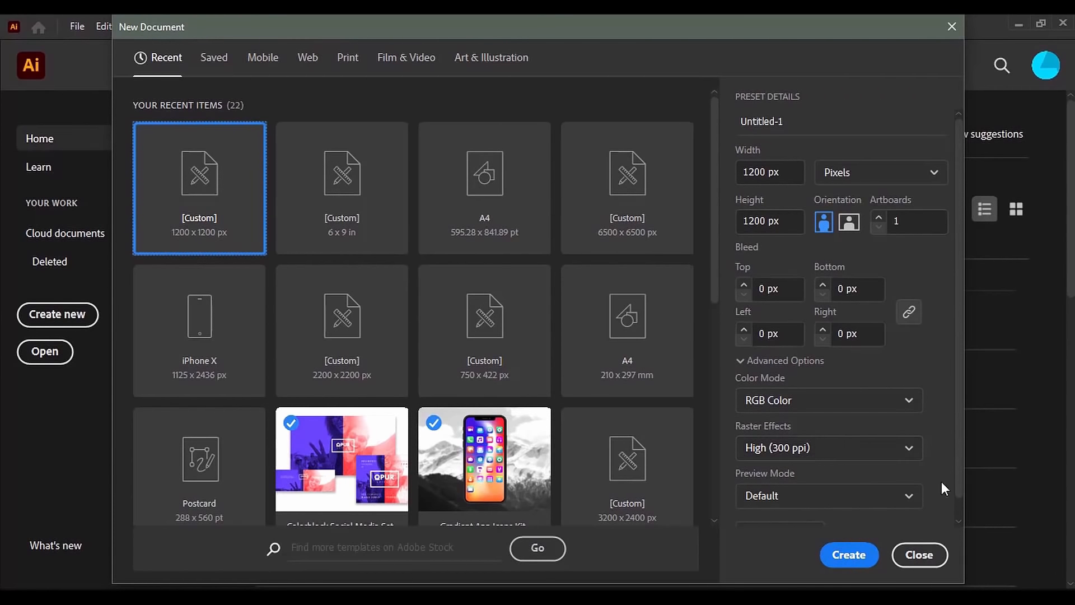
Create a 1200 x 1200 px RGB document and draw a circle near the artboard's upper-left corner with the Ellipse tool
{"action": "left_click", "coordinate": [849, 554]}
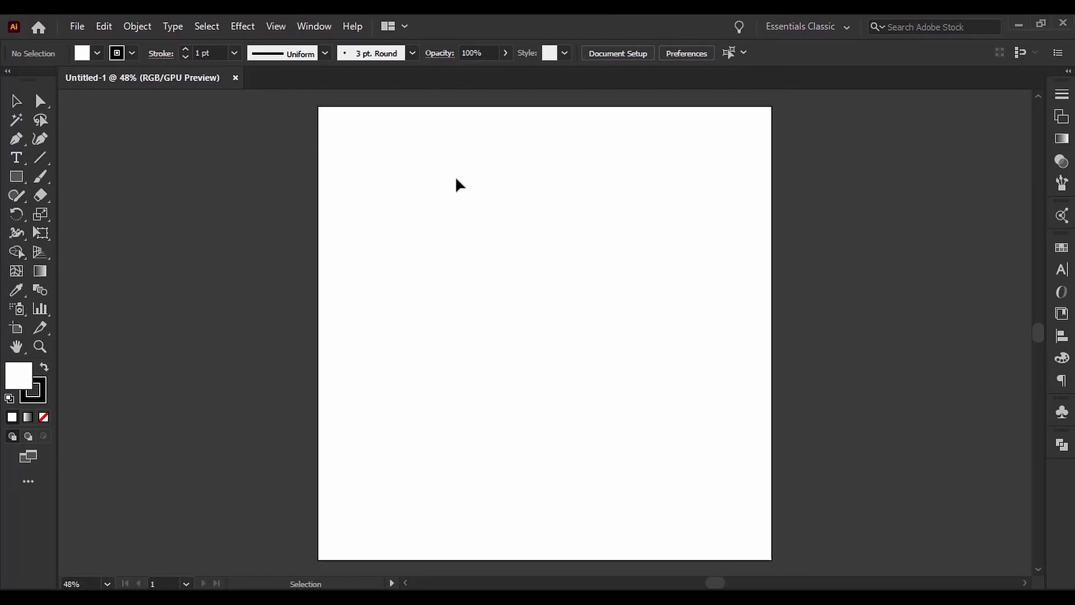
{"action": "key", "text": "ctrl+minus"}
{"action": "key", "text": "l"}
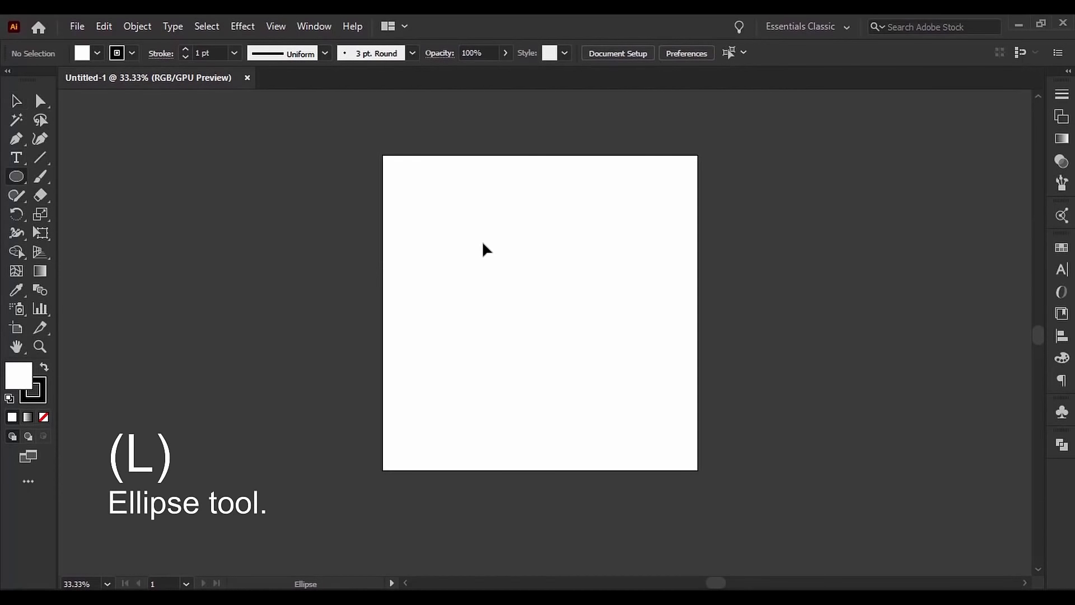
{"action": "key", "text": "ctrl+1"}
{"action": "key", "text": "space"}
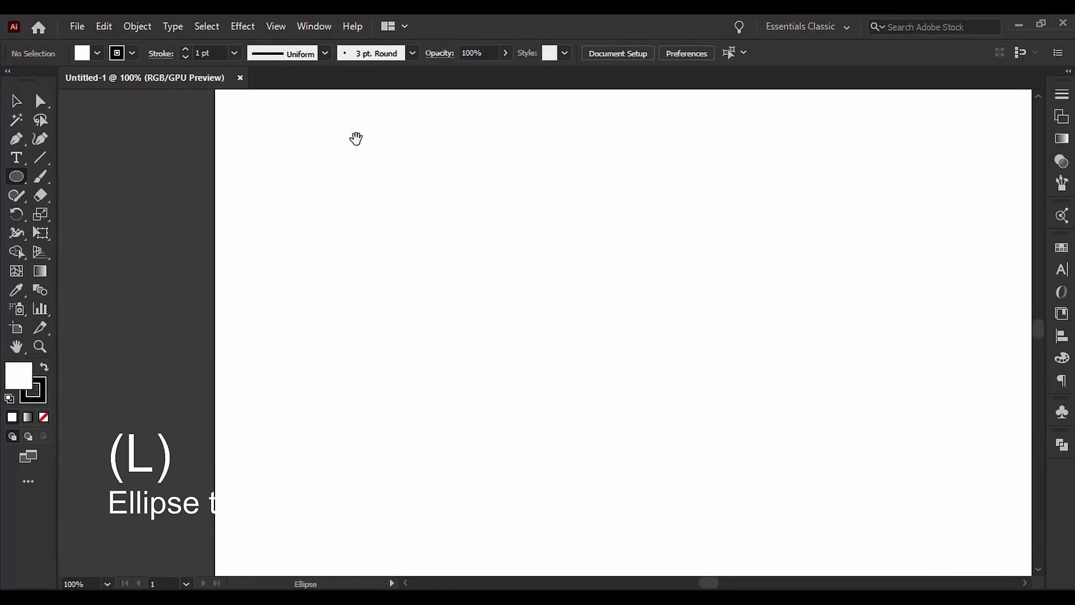
{"action": "left_click_drag", "start_coordinate": [356, 137], "coordinate": [196, 230]}
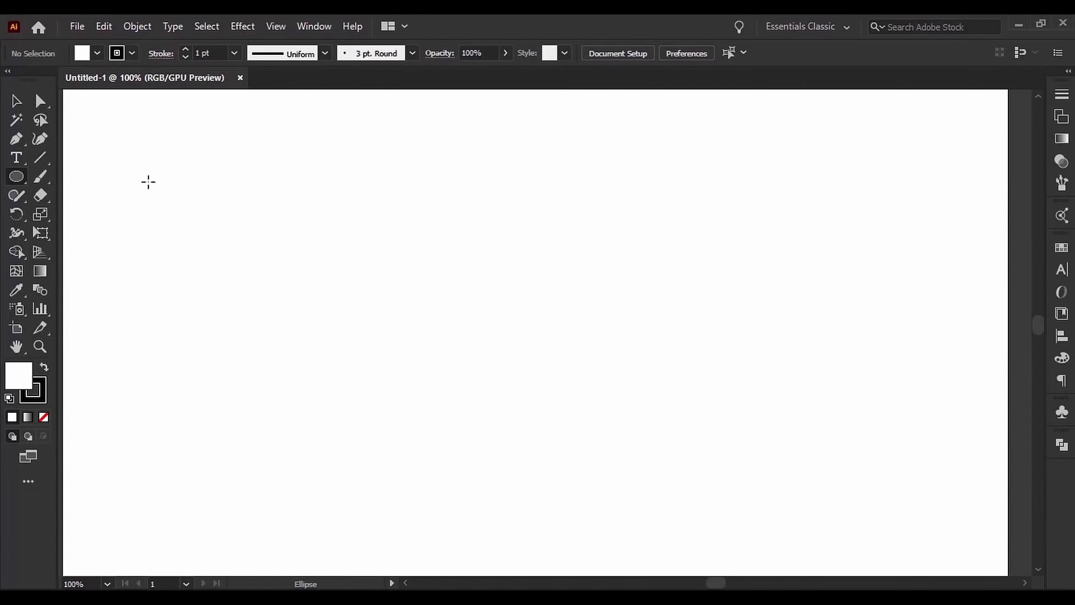
{"action": "left_click_drag", "start_coordinate": [157, 181], "coordinate": [222, 255]}
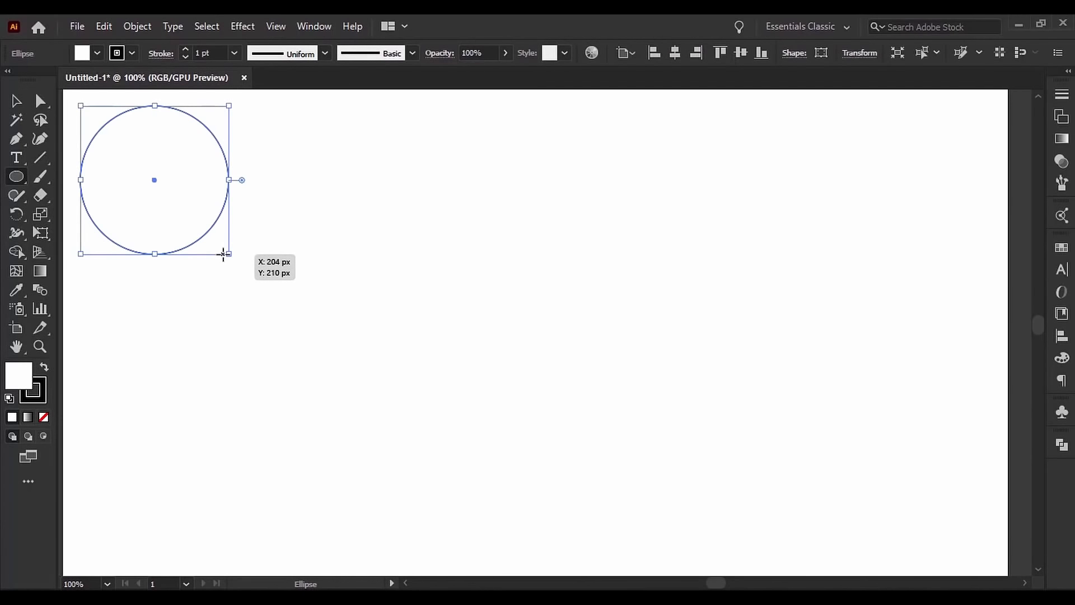
Fill the circle with black, remove its stroke, and deselect it
{"action": "key", "text": "space"}
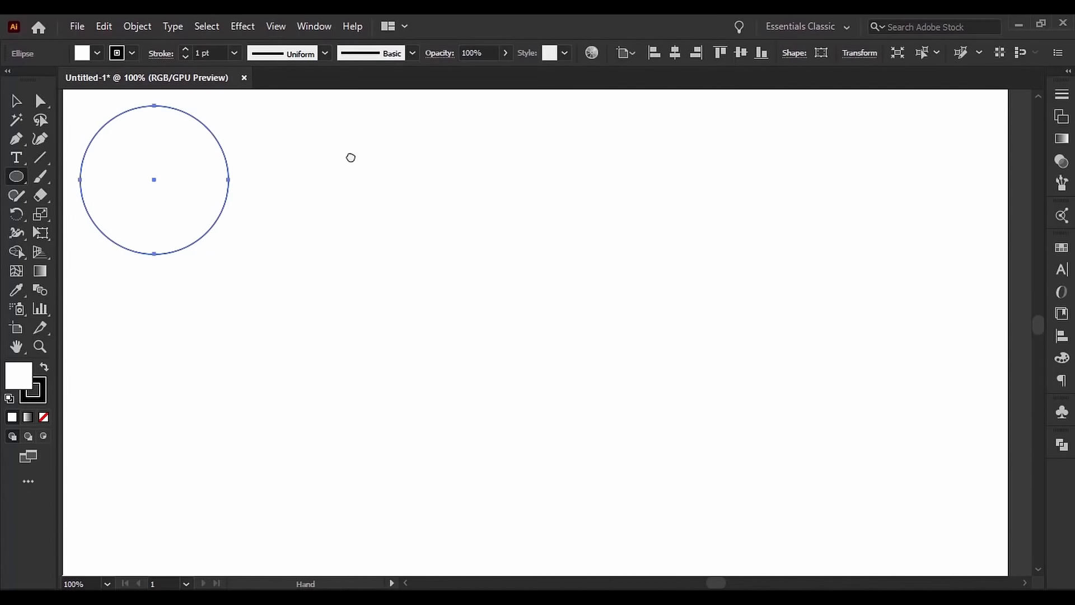
{"action": "left_click_drag", "start_coordinate": [350, 157], "coordinate": [416, 188]}
{"action": "left_click", "coordinate": [97, 53]}
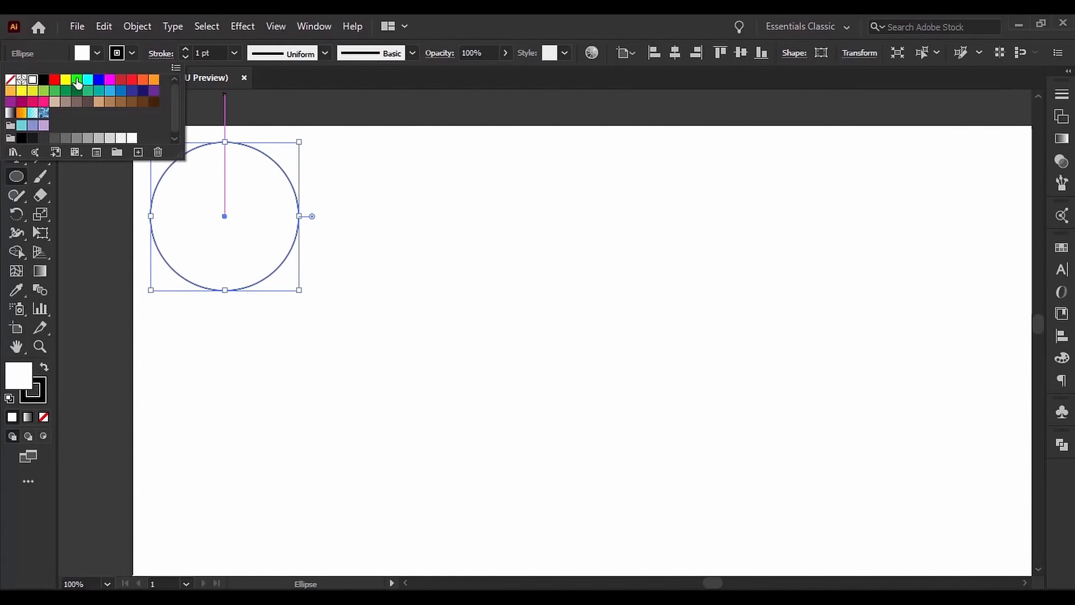
{"action": "left_click", "coordinate": [44, 80]}
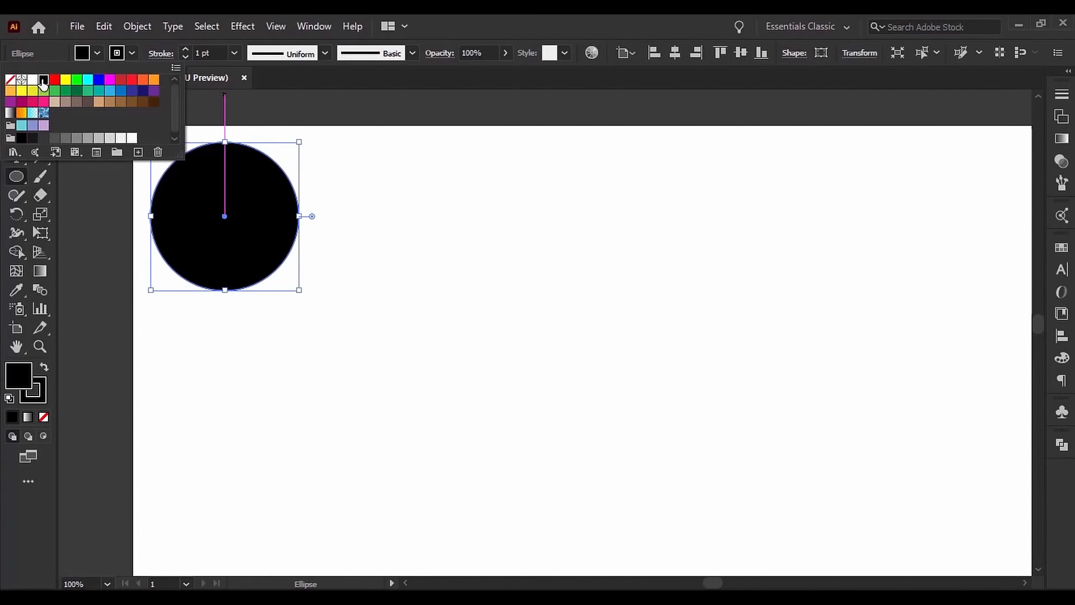
{"action": "left_click", "coordinate": [132, 53]}
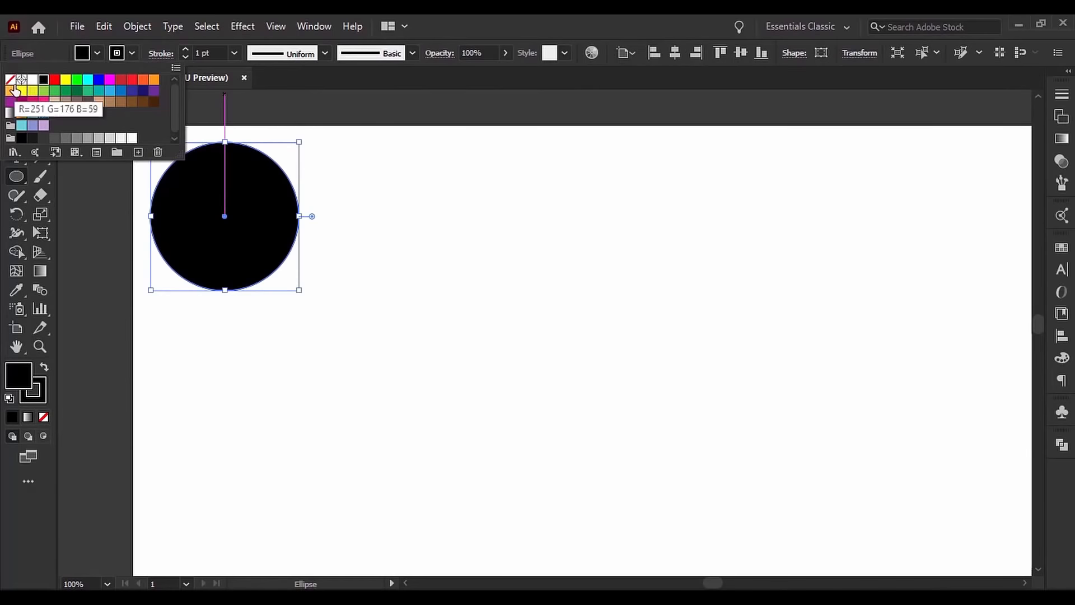
{"action": "left_click", "coordinate": [10, 80]}
{"action": "left_click", "coordinate": [425, 247]}
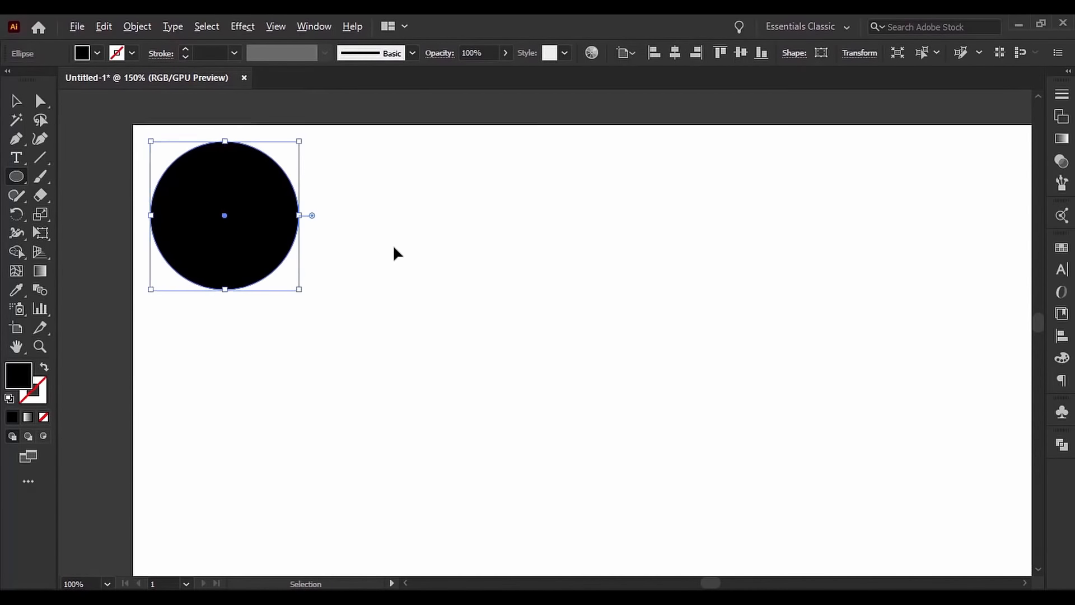
{"action": "scroll", "coordinate": [394, 248], "scroll_direction": "up", "scroll_amount": 1}
{"action": "left_click_drag", "start_coordinate": [375, 201], "coordinate": [413, 216]}
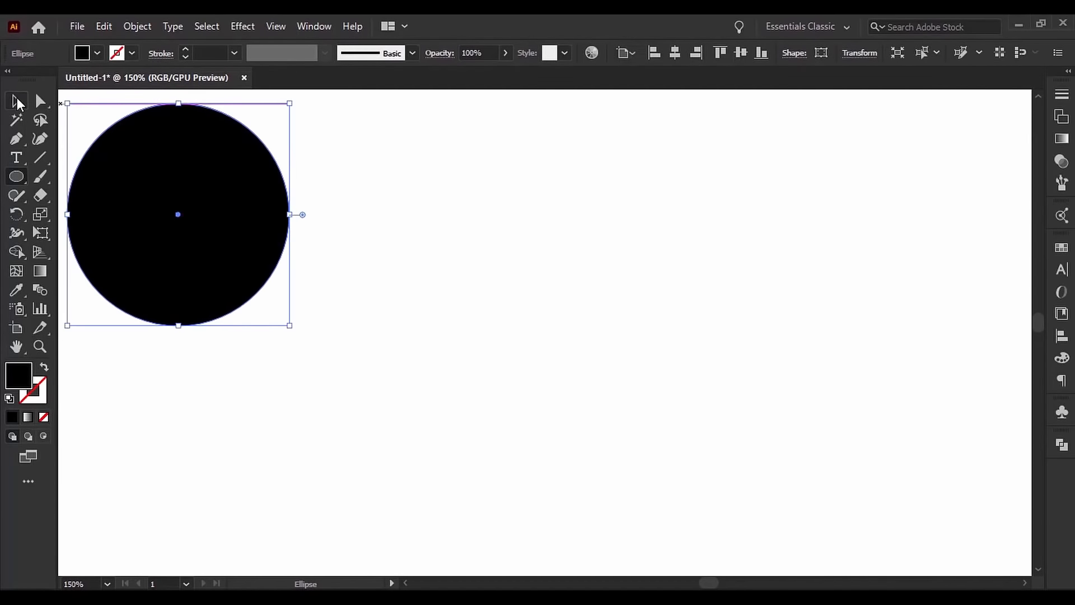
{"action": "left_click", "coordinate": [17, 101]}
{"action": "left_click", "coordinate": [481, 177]}
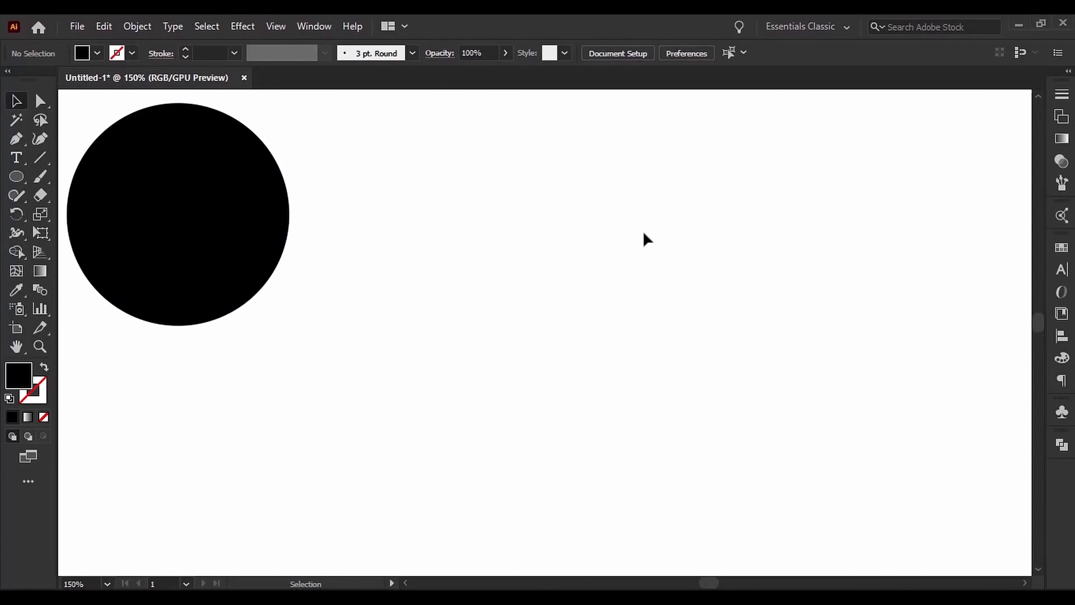
Draw a second, slightly smaller circle to the right of the black one, with no fill and a 2 pt black stroke
{"action": "key", "text": "l"}
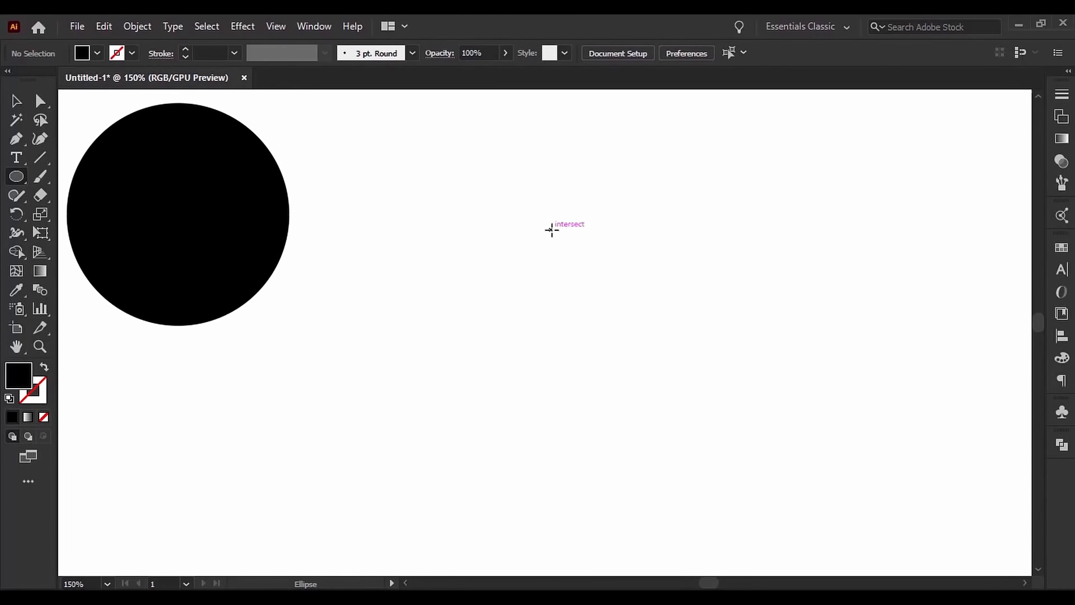
{"action": "left_click_drag", "start_coordinate": [554, 229], "coordinate": [636, 329]}
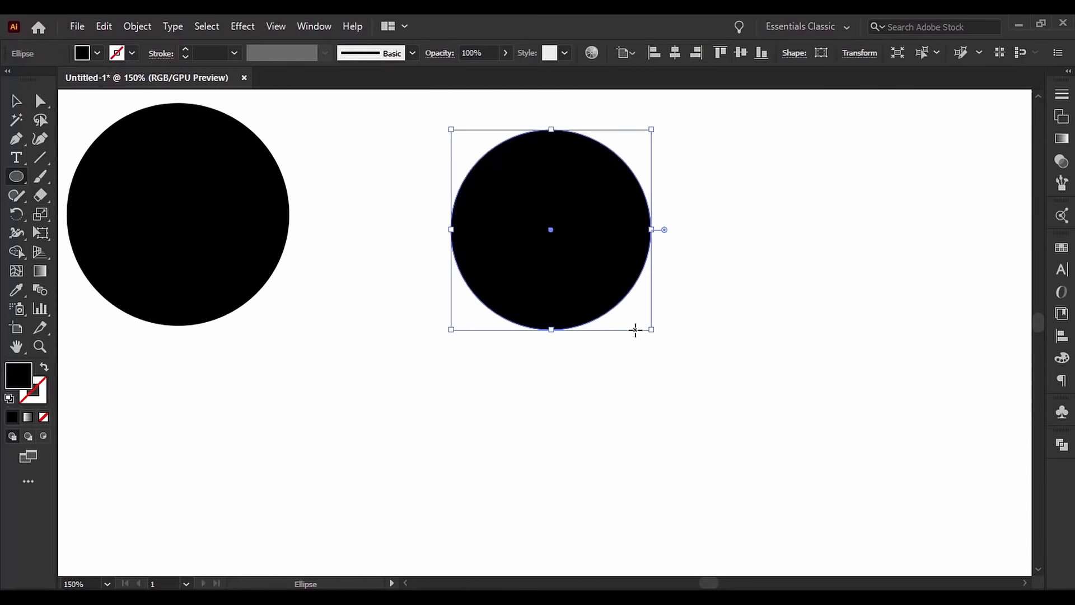
{"action": "left_click", "coordinate": [45, 370]}
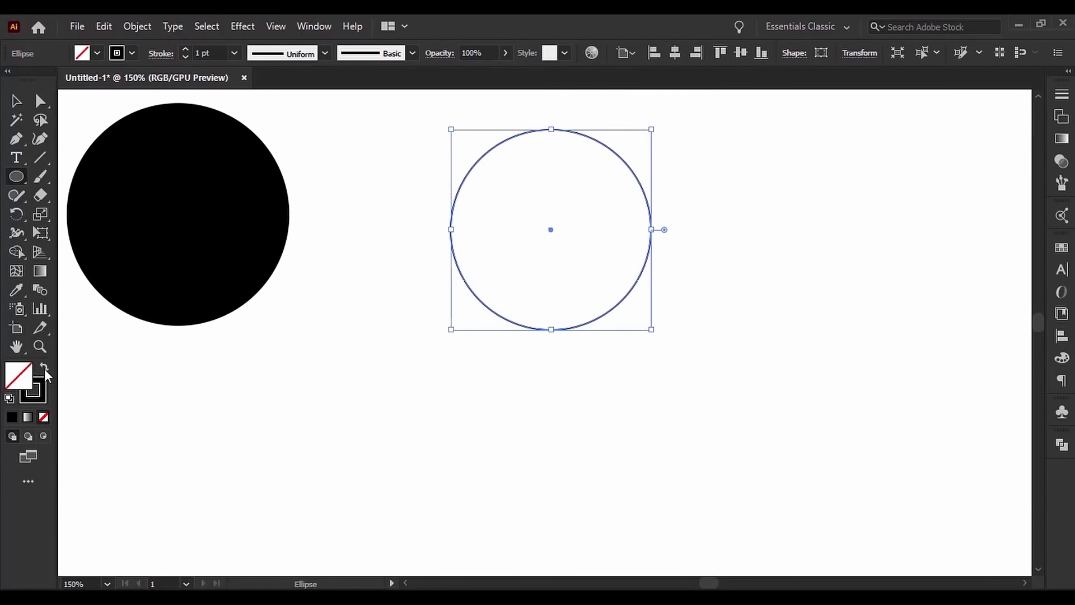
{"action": "left_click", "coordinate": [185, 50]}
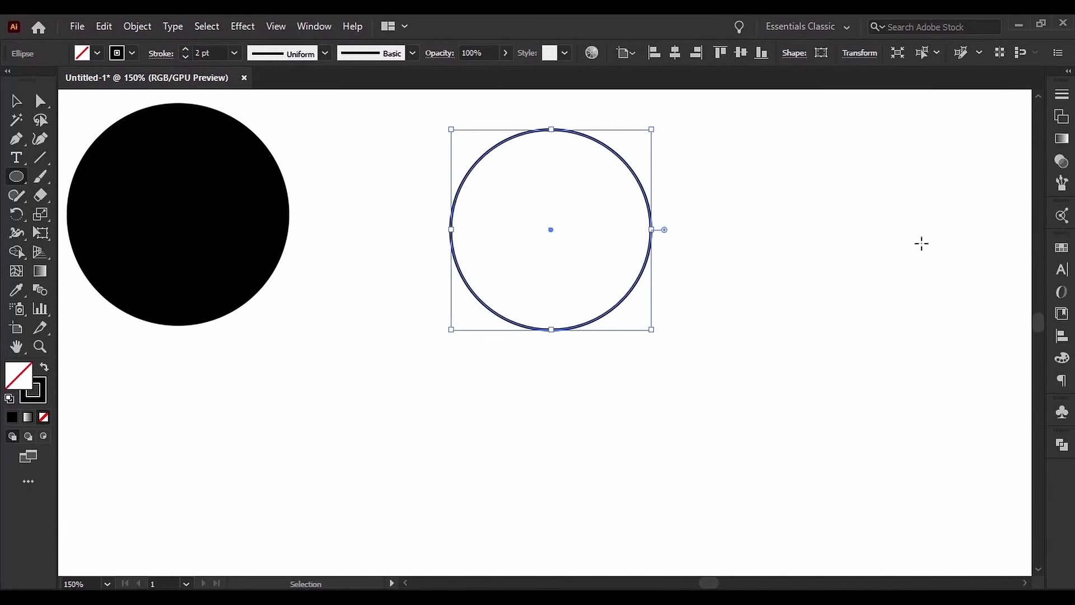
Draw a wide rectangle across the middle of the outlined circle, extending slightly beyond its sides
{"action": "key", "text": "ctrl+shift+a"}
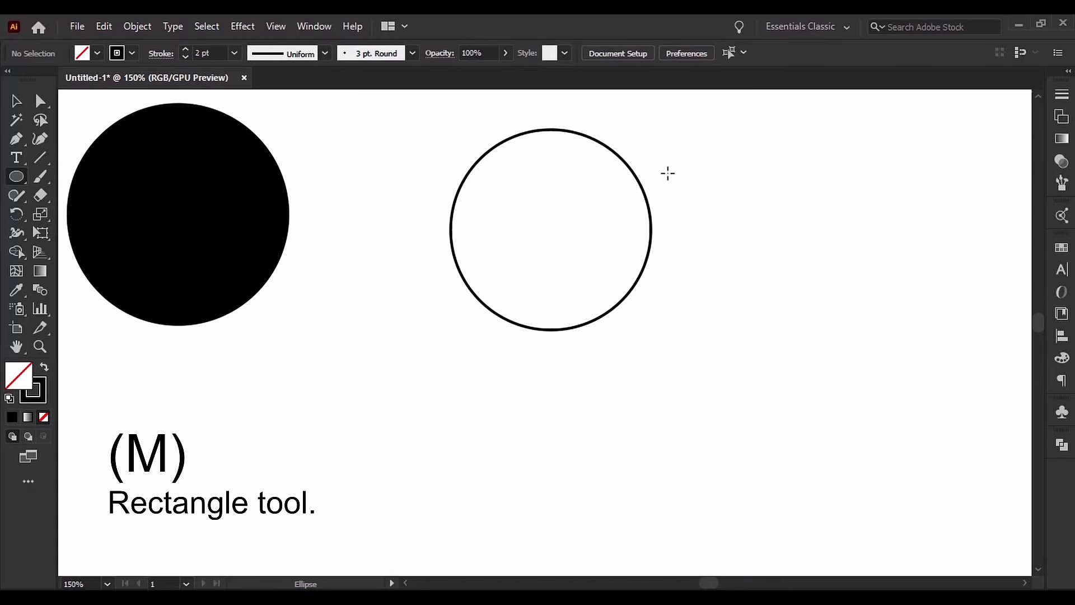
{"action": "key", "text": "m"}
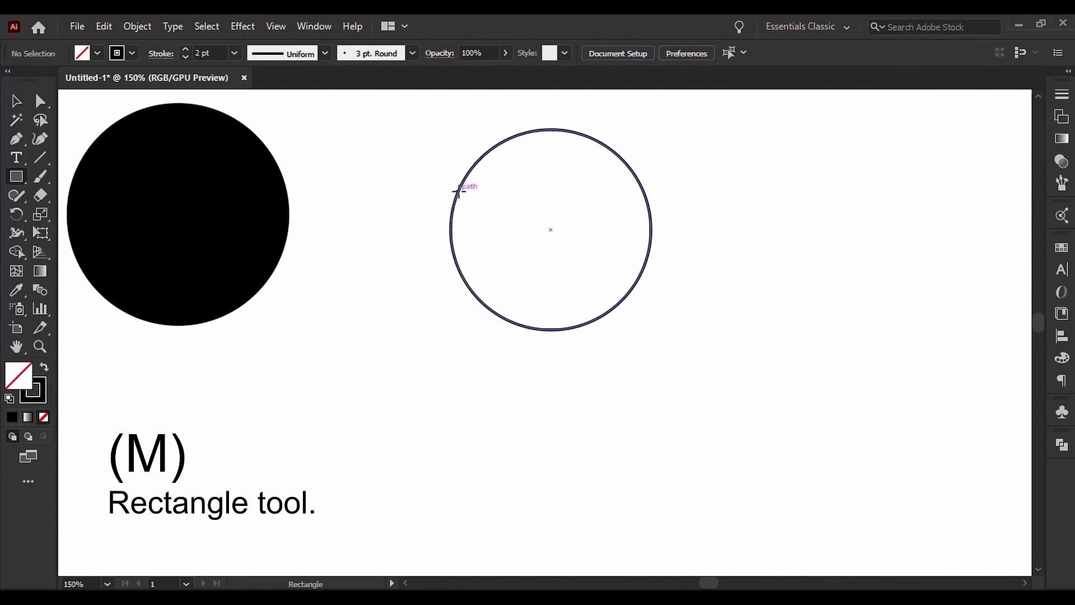
{"action": "left_click_drag", "start_coordinate": [446, 171], "coordinate": [661, 299]}
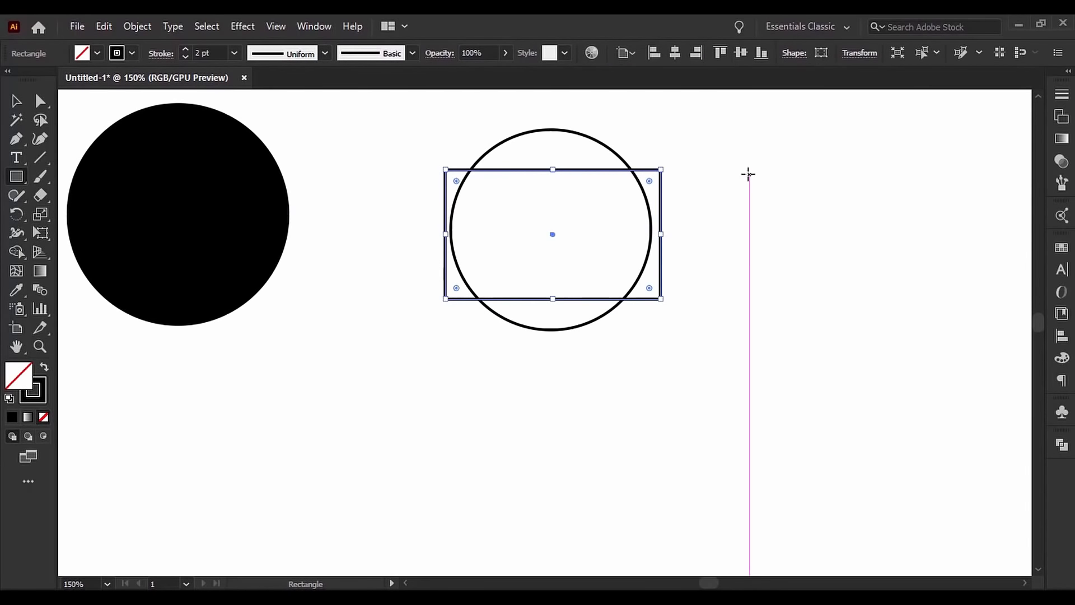
Centre the outlined circle on the rectangle horizontally and vertically, using Align to Key Object with the rectangle as key object
{"action": "key", "text": "v"}
{"action": "left_click_drag", "start_coordinate": [768, 134], "coordinate": [394, 384]}
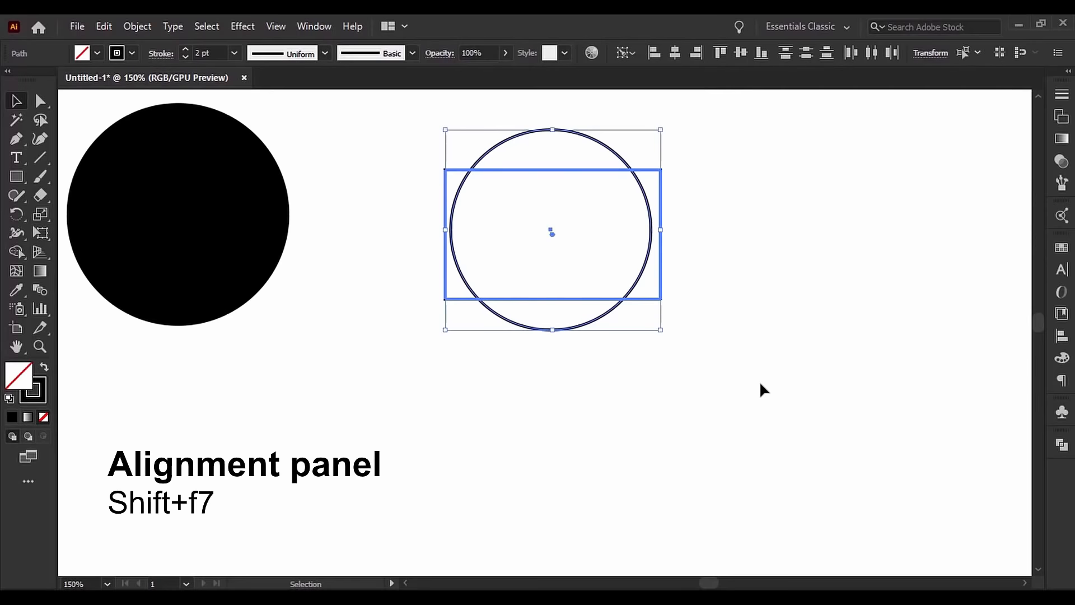
{"action": "key", "text": "shift+F7"}
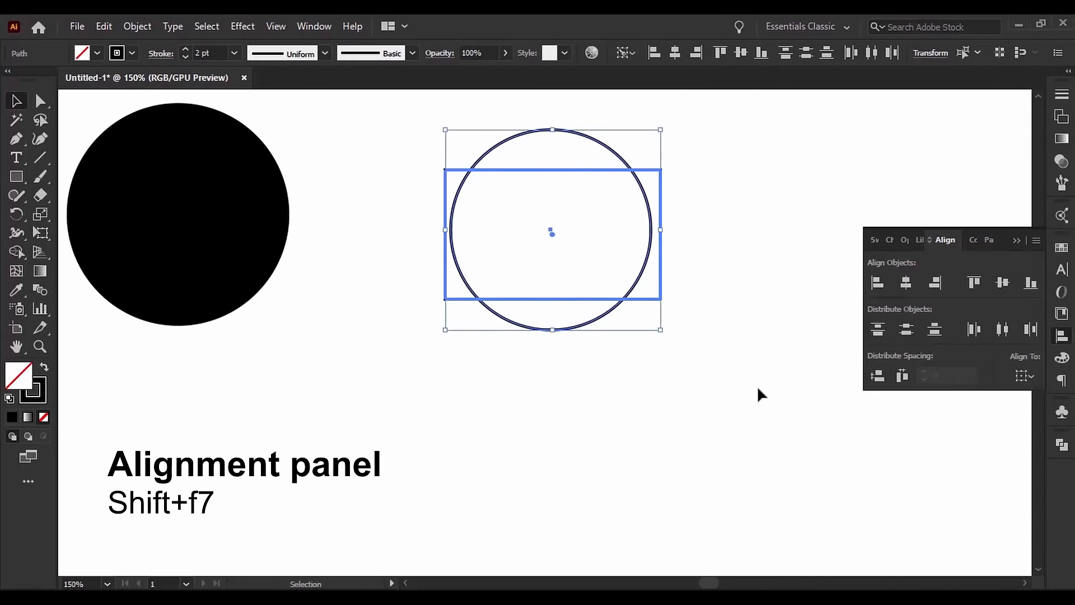
{"action": "left_click", "coordinate": [906, 283]}
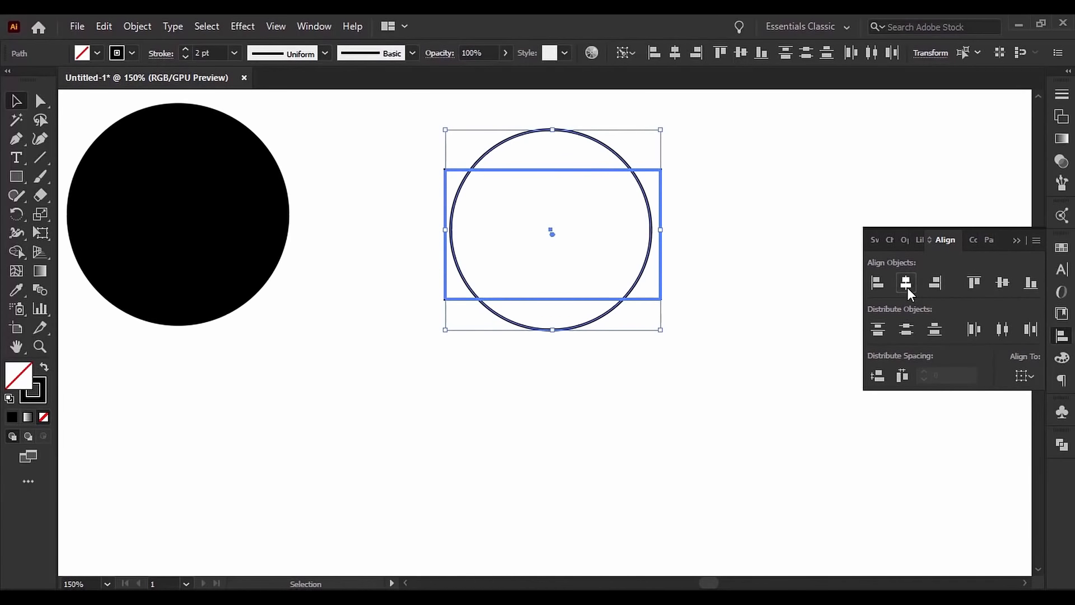
{"action": "left_click", "coordinate": [1006, 281]}
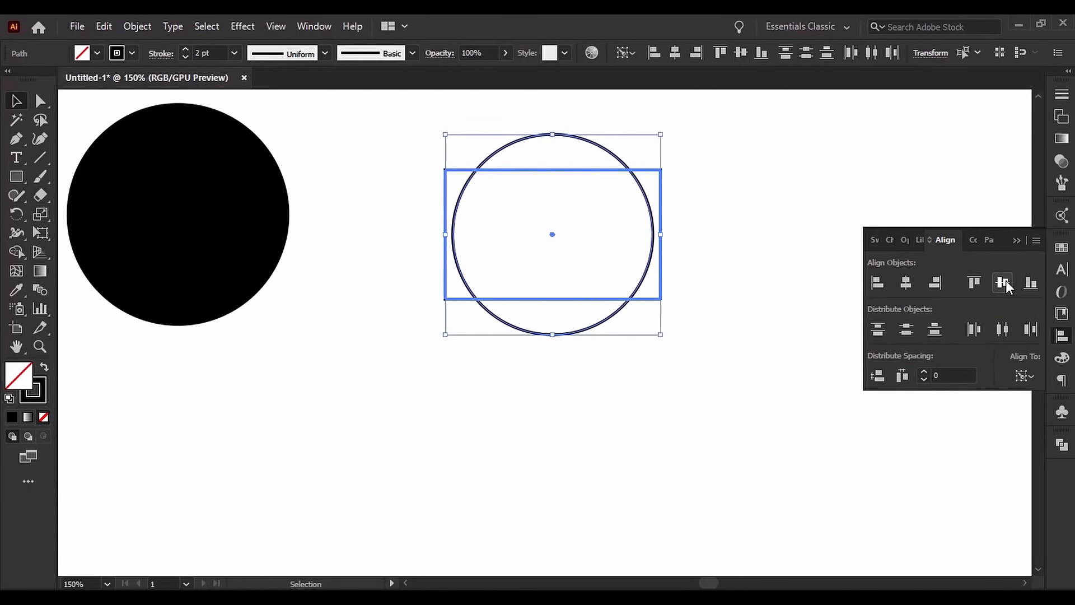
{"action": "left_click", "coordinate": [1025, 375]}
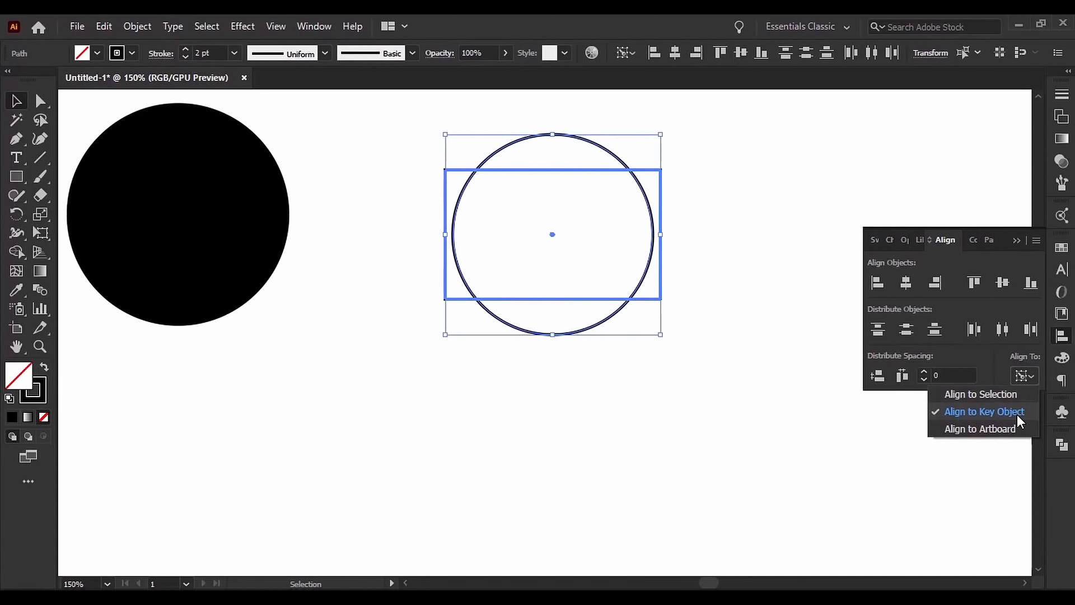
{"action": "left_click", "coordinate": [1023, 416]}
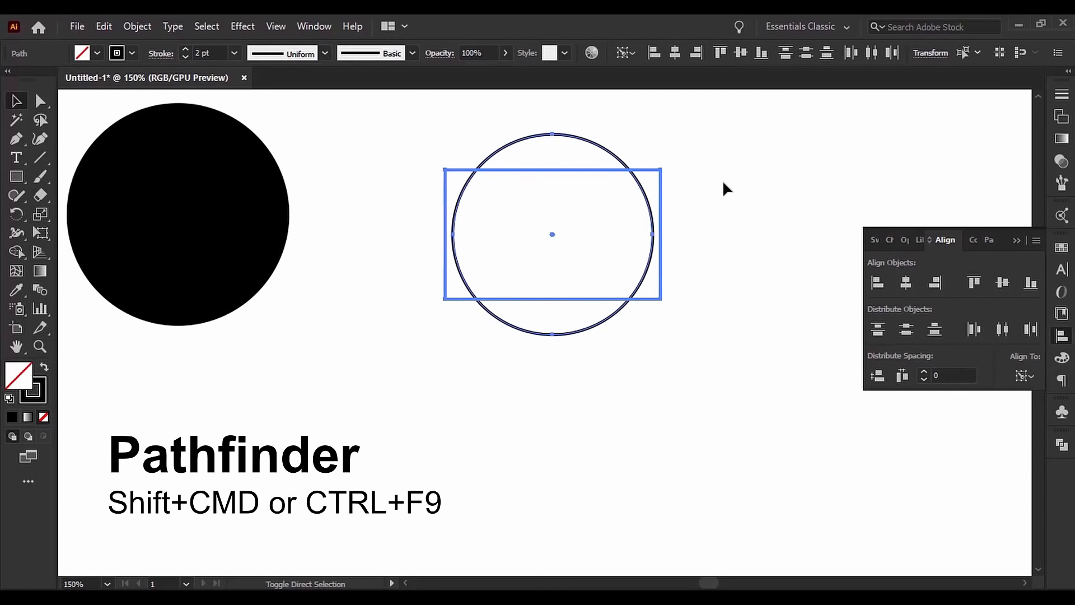
Try to unite the outlined circle and rectangle with Pathfinder, and undo the union
{"action": "key", "text": "shift+ctrl+F9"}
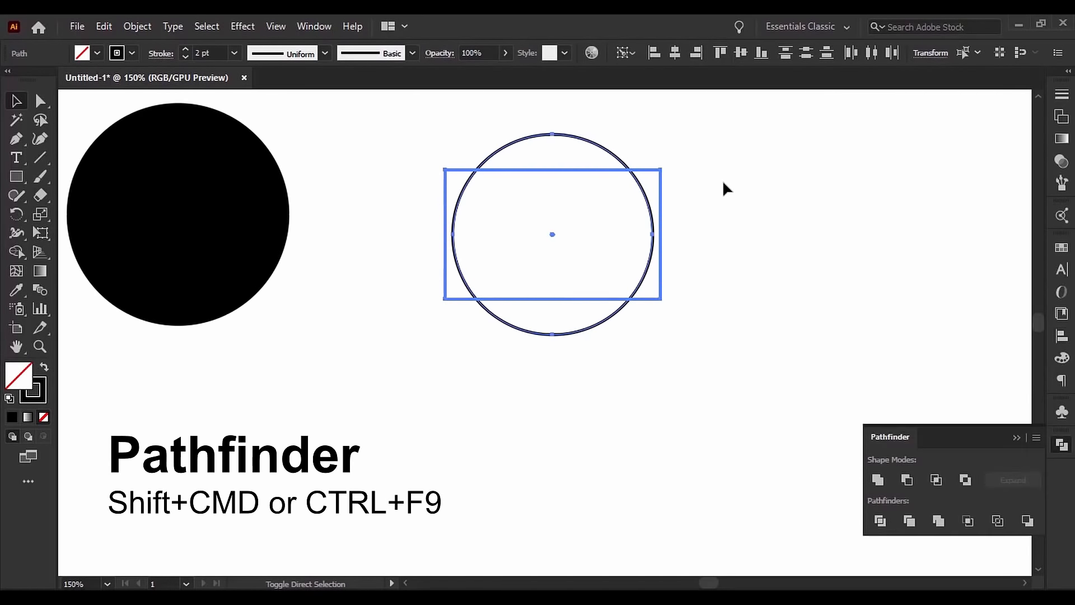
{"action": "left_click", "coordinate": [881, 481]}
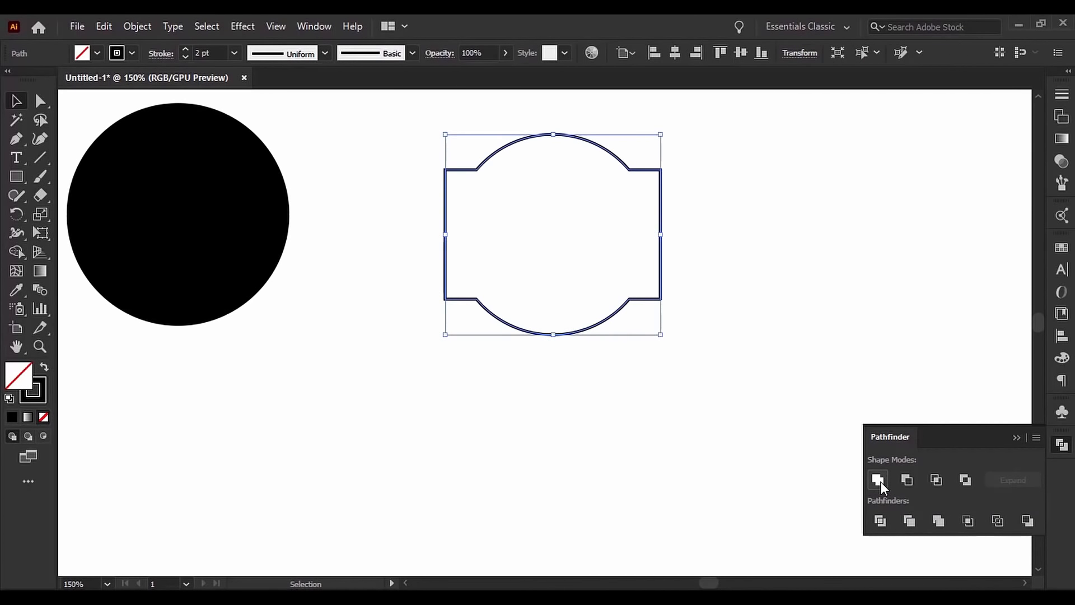
{"action": "left_click", "coordinate": [832, 262]}
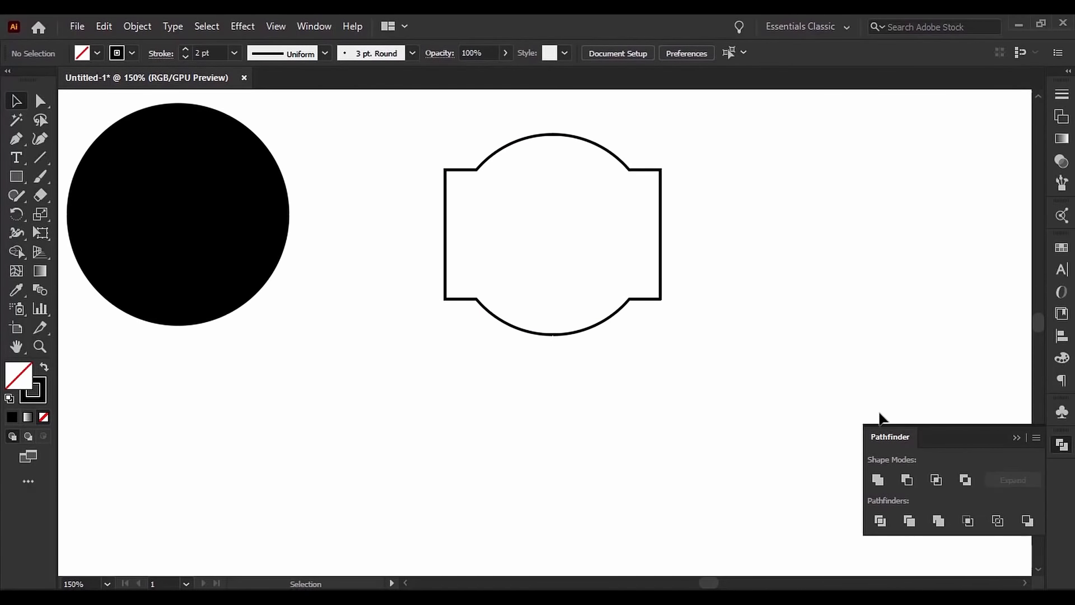
{"action": "key", "text": "ctrl+z"}
{"action": "left_click", "coordinate": [774, 254]}
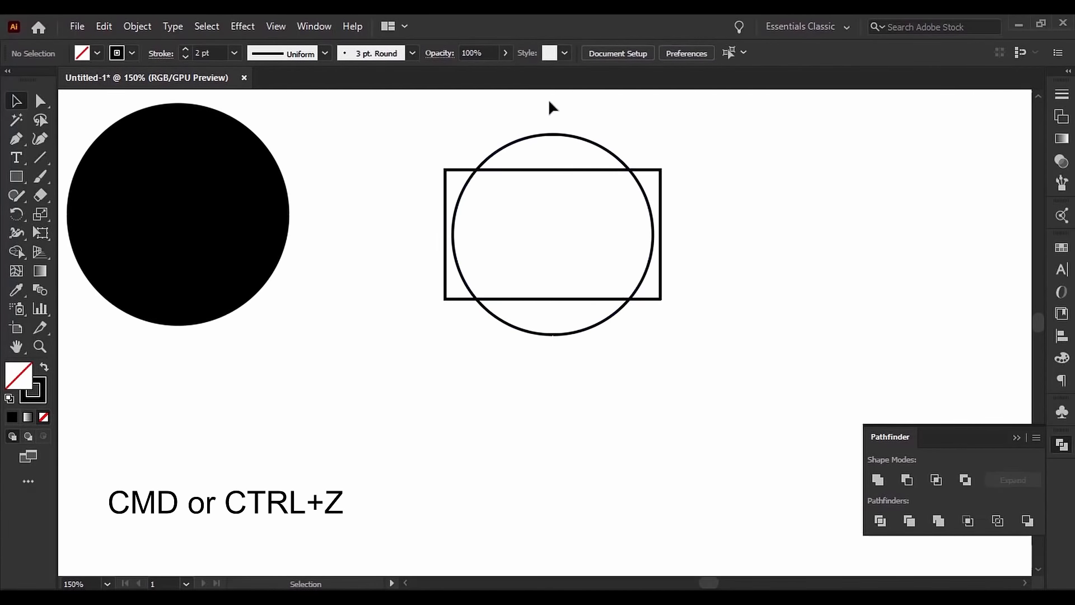
Enlarge the outlined circle proportionally from its centre until it is about as wide as the rectangle
{"action": "left_click", "coordinate": [564, 138]}
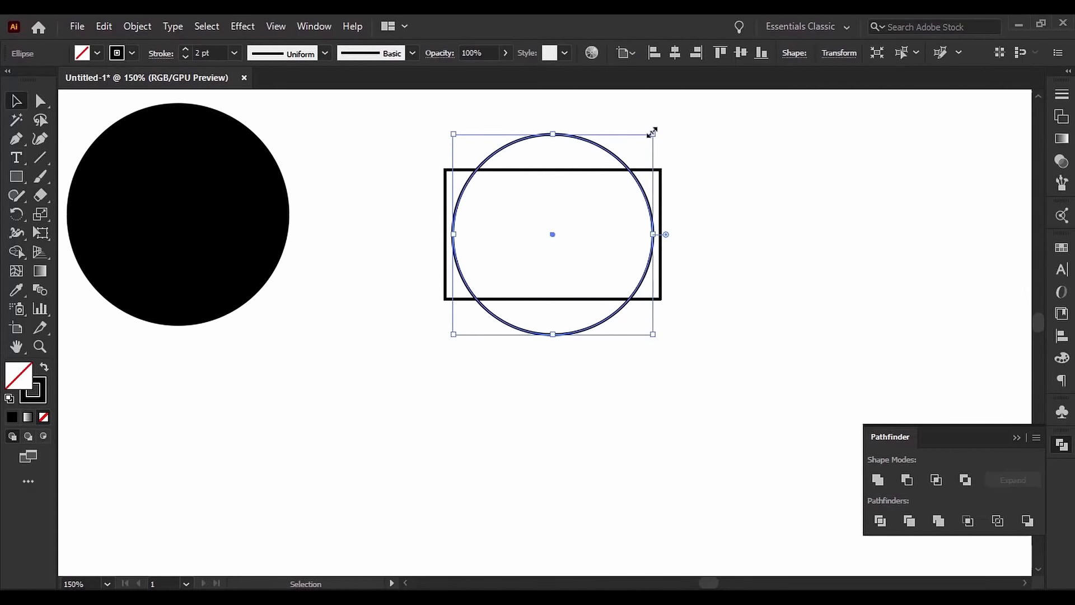
{"action": "left_click_drag", "start_coordinate": [653, 132], "coordinate": [665, 126]}
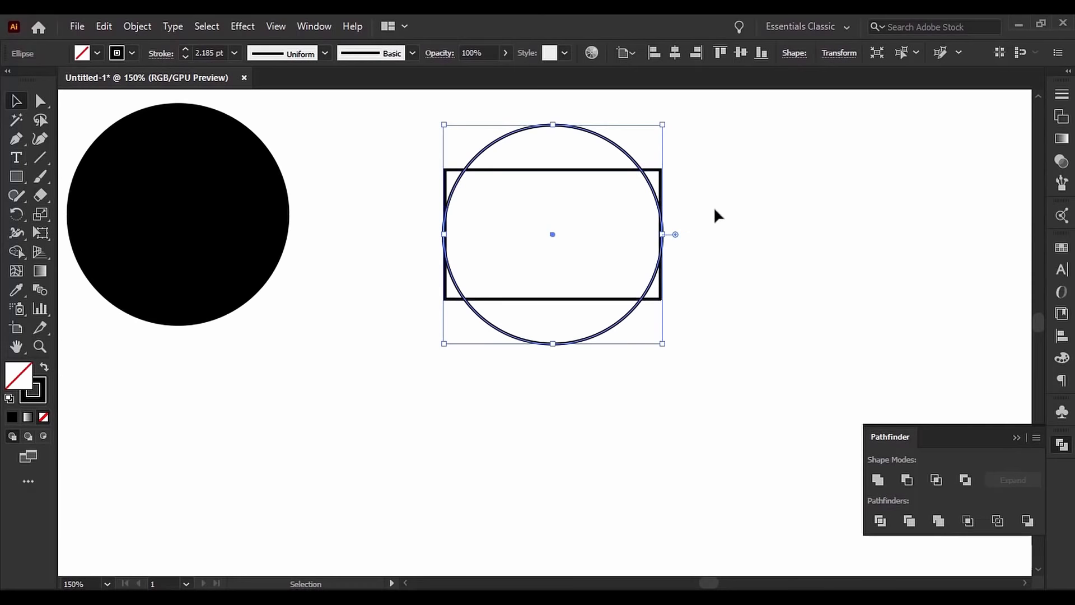
{"action": "left_click", "coordinate": [736, 207]}
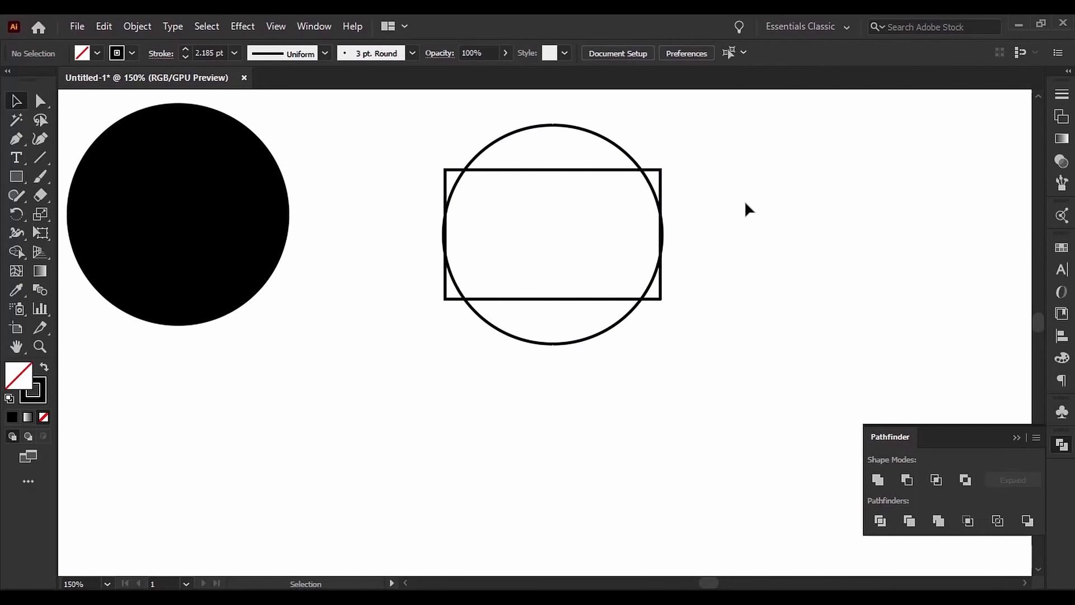
Unite the enlarged circle and the rectangle into a single outline with Pathfinder, and select the merged shape
{"action": "left_click_drag", "start_coordinate": [749, 132], "coordinate": [444, 396]}
{"action": "left_click", "coordinate": [878, 481]}
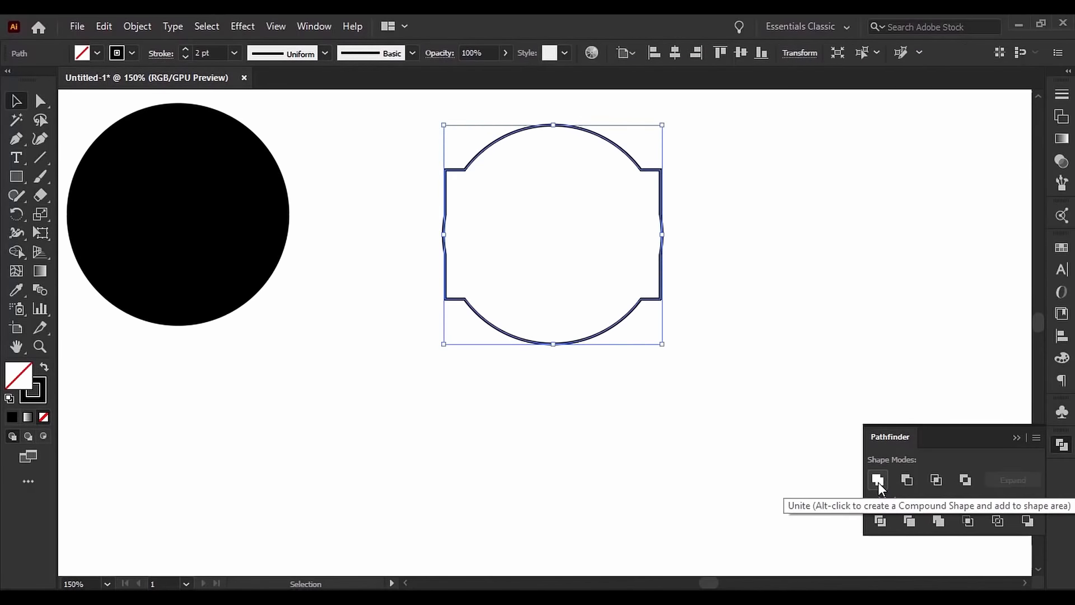
{"action": "left_click", "coordinate": [464, 483]}
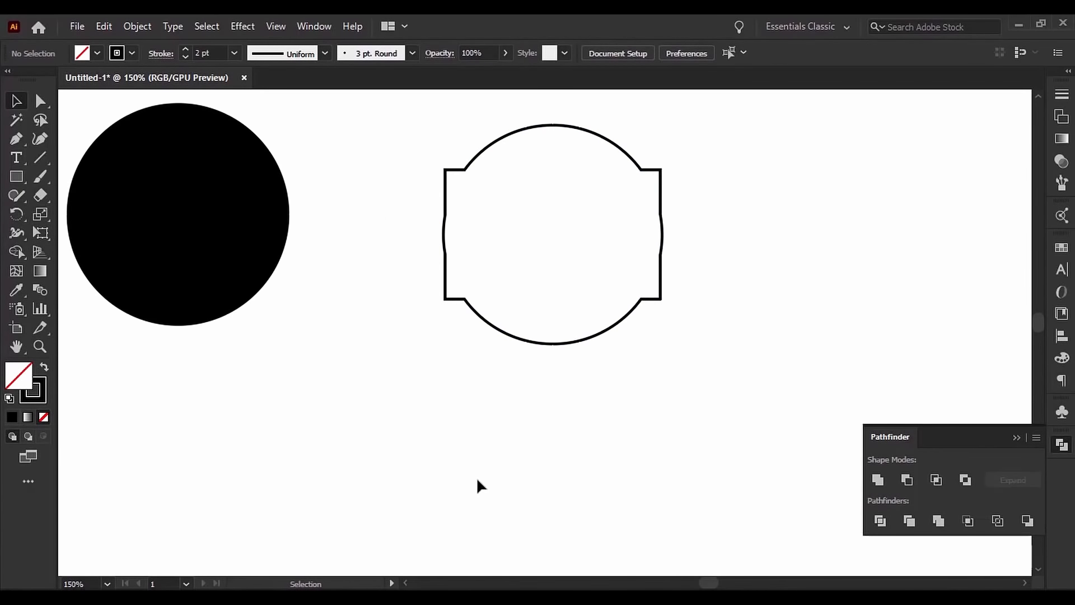
{"action": "left_click", "coordinate": [506, 131]}
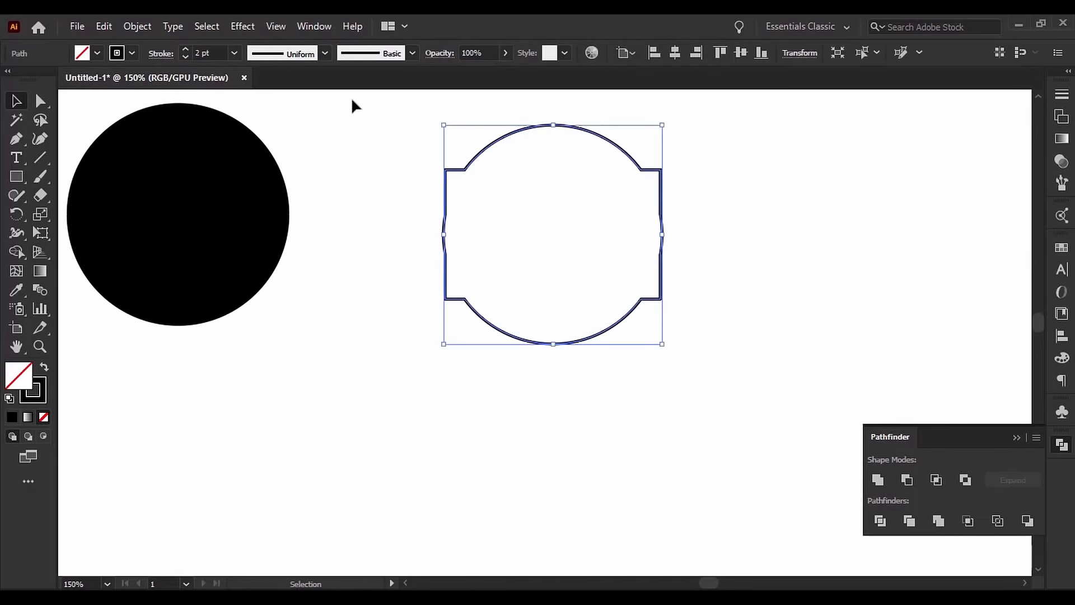
Set the merged outline's stroke weight to 3 pt and draw a wide, flat rectangle across its middle, extending slightly past both sides
{"action": "left_click", "coordinate": [188, 49]}
{"action": "left_click", "coordinate": [378, 447]}
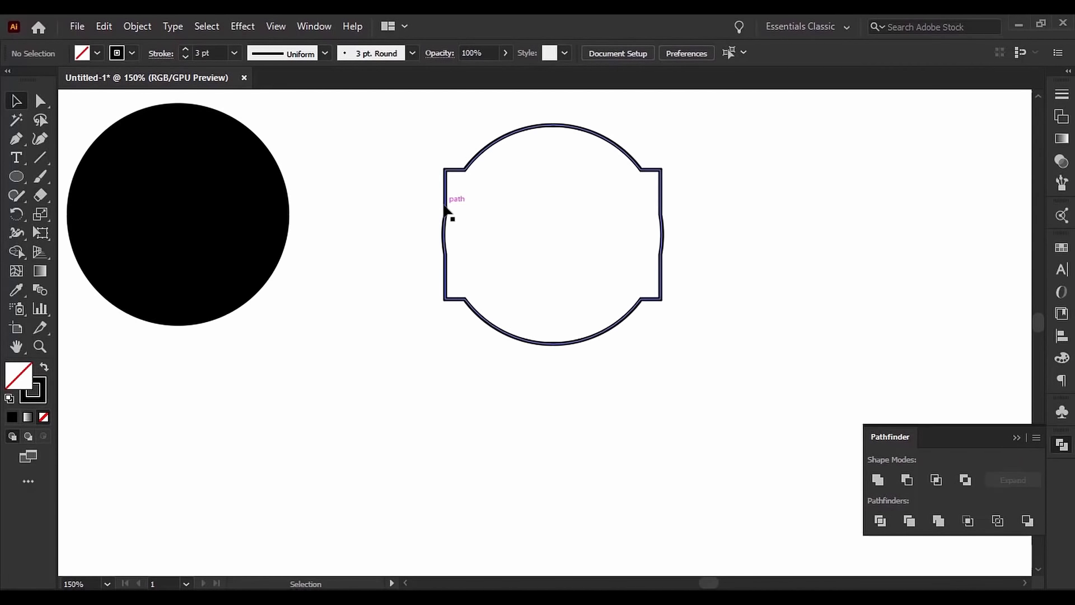
{"action": "key", "text": "m"}
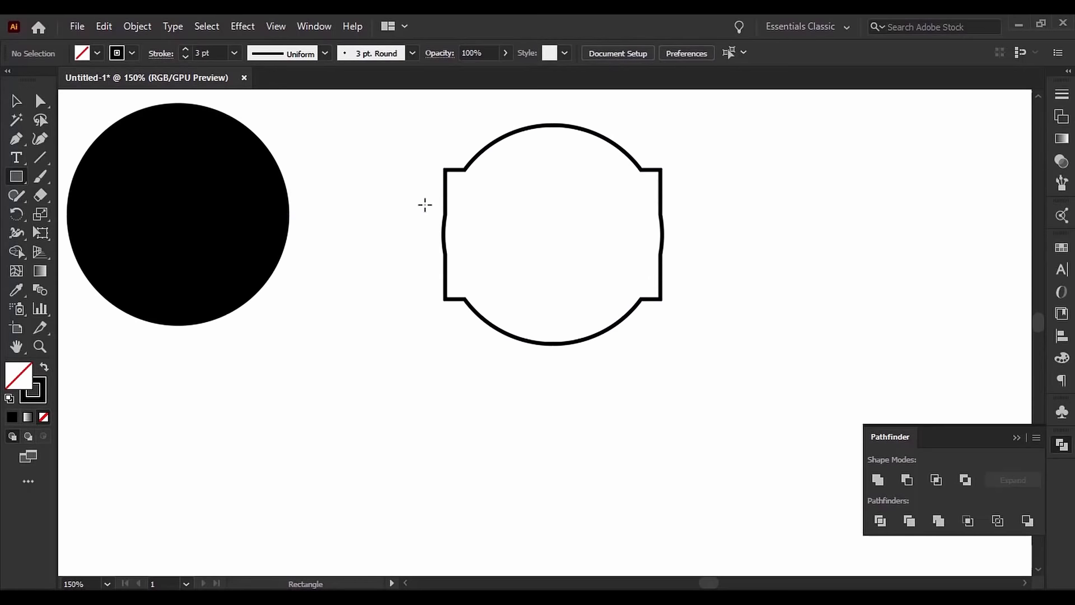
{"action": "mouse_move", "coordinate": [425, 206]}
{"action": "left_mouse_down"}
{"action": "mouse_move", "coordinate": [444, 225]}
{"action": "mouse_move", "coordinate": [552, 256]}
{"action": "mouse_move", "coordinate": [688, 257]}
{"action": "left_mouse_up"}
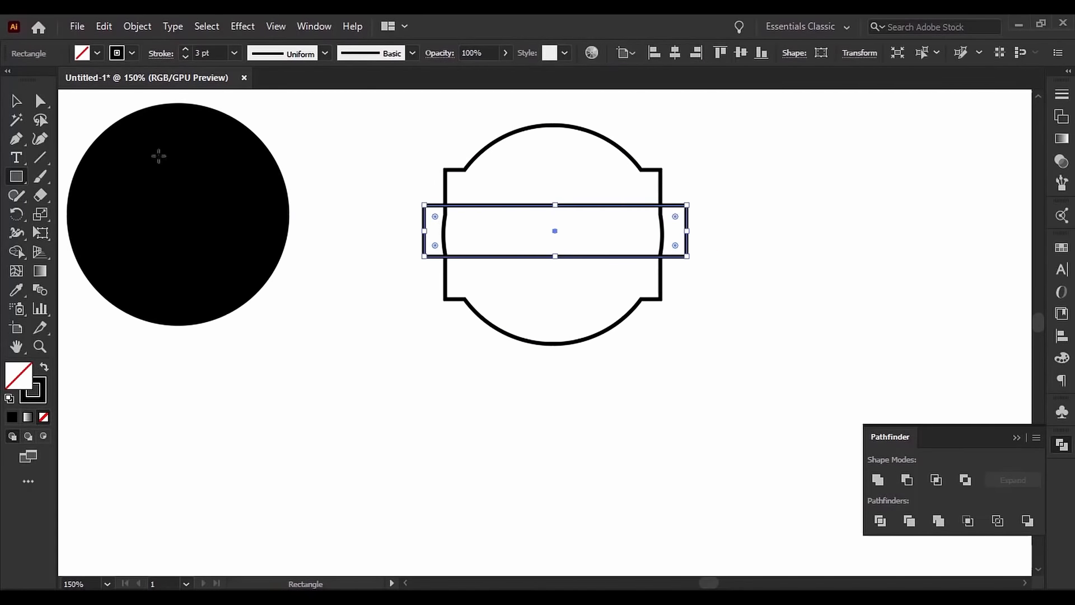
Centre the flat rectangle and the merged outline on each other horizontally and vertically
{"action": "key", "text": "v"}
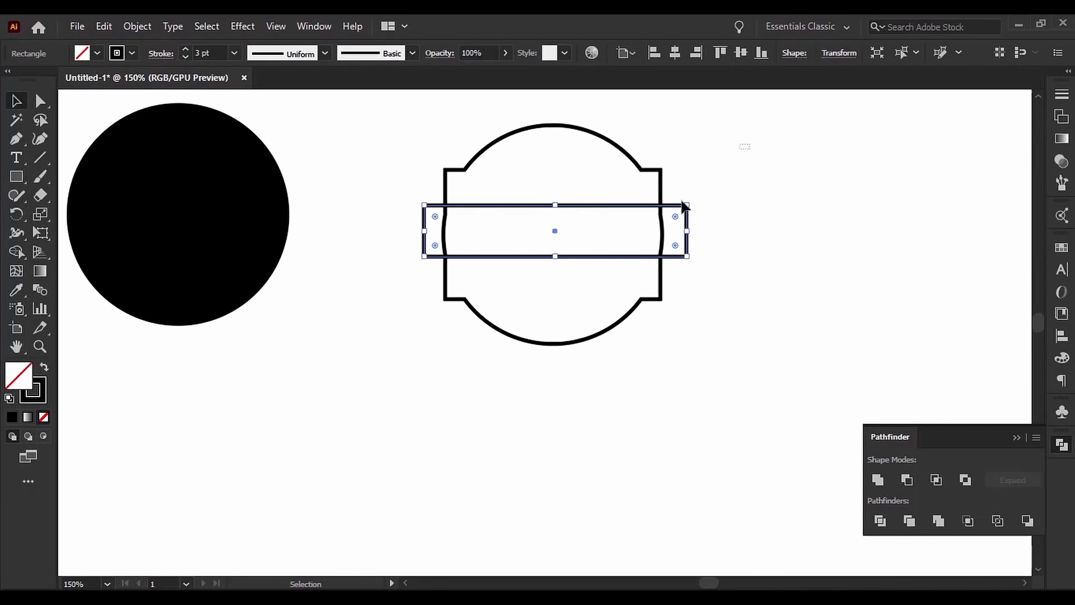
{"action": "left_click_drag", "start_coordinate": [744, 144], "coordinate": [415, 428]}
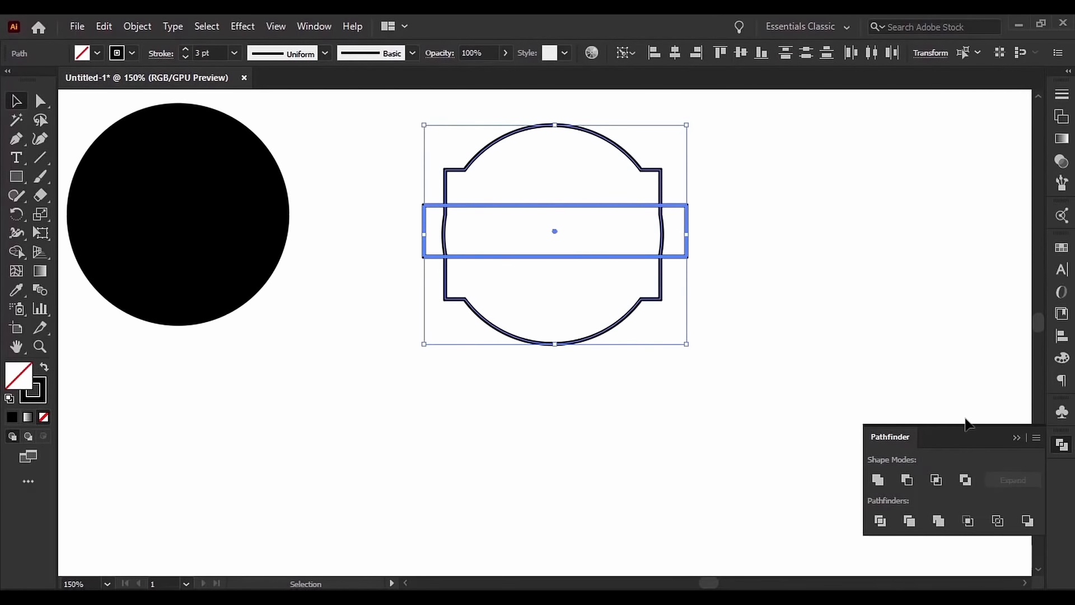
{"action": "key", "text": "shift+F7"}
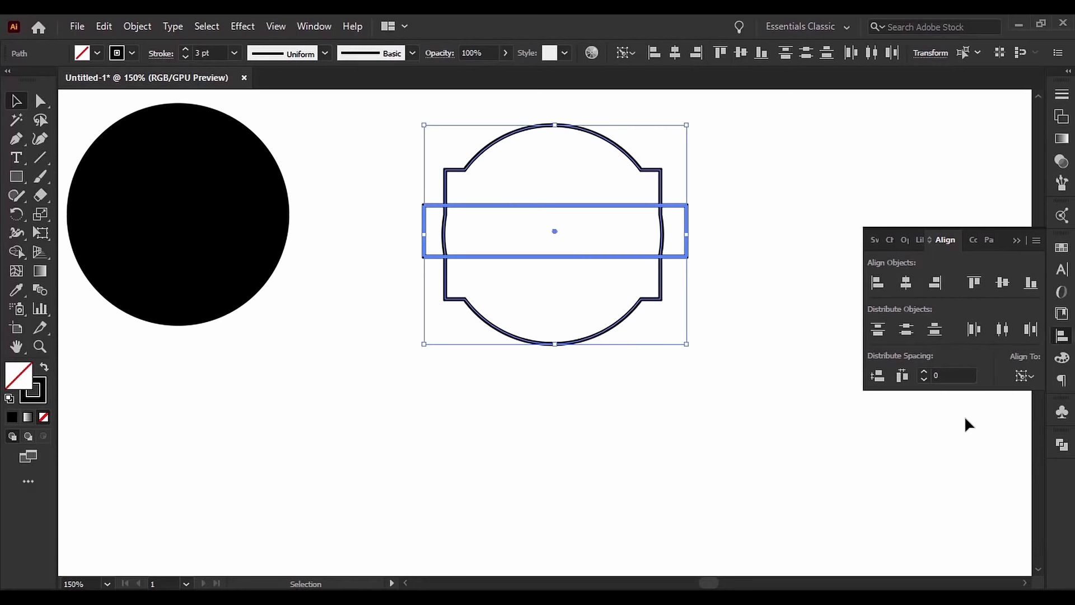
{"action": "left_click", "coordinate": [906, 283]}
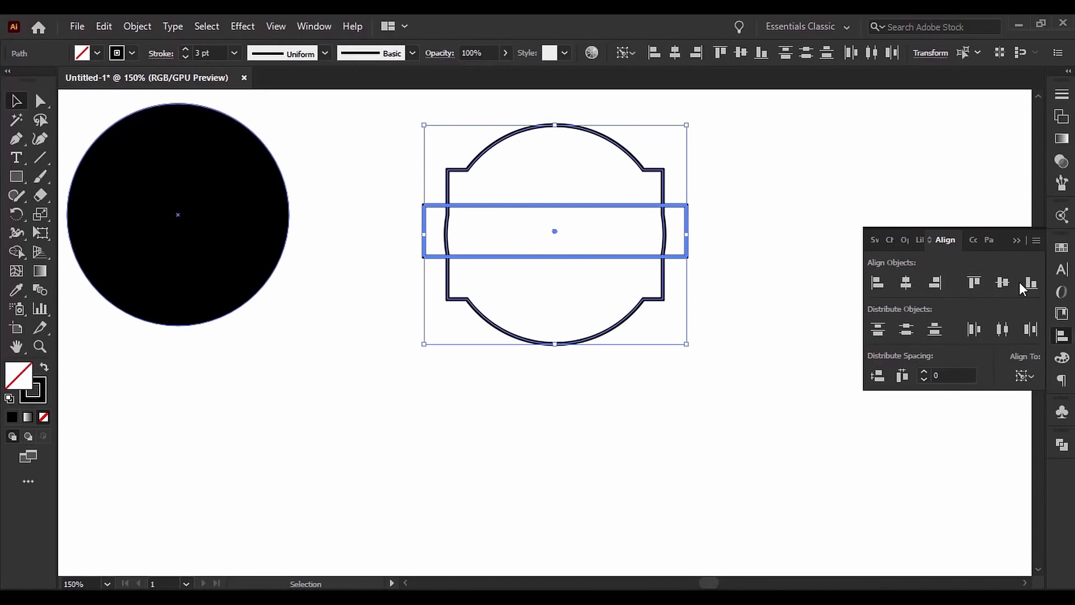
{"action": "left_click", "coordinate": [1002, 283]}
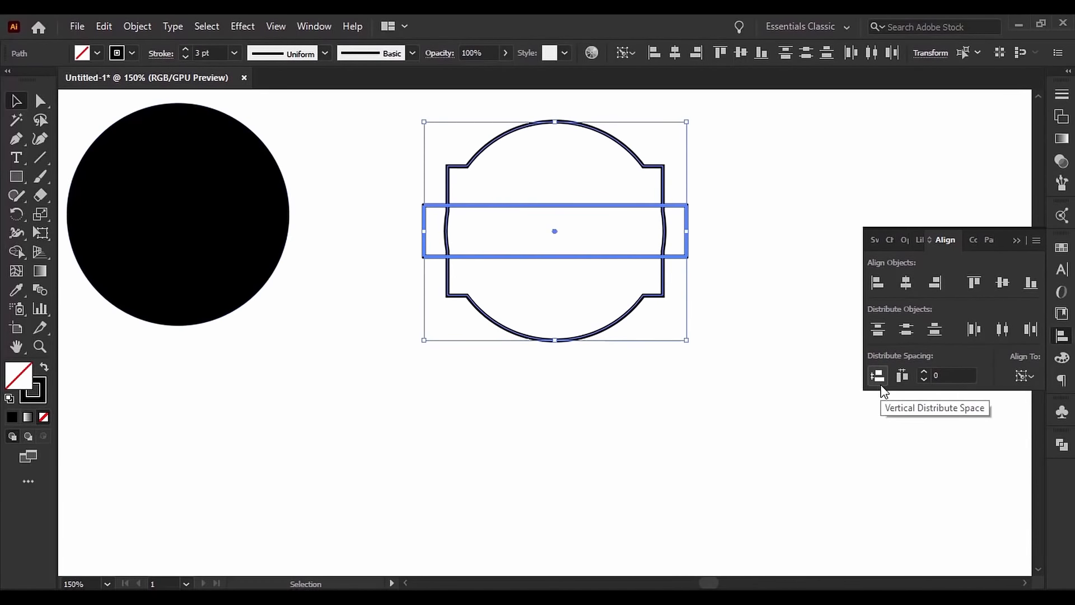
Unite the flat rectangle and the outline into a single stepped badge shape with Pathfinder
{"action": "key", "text": "ctrl+shift+F9"}
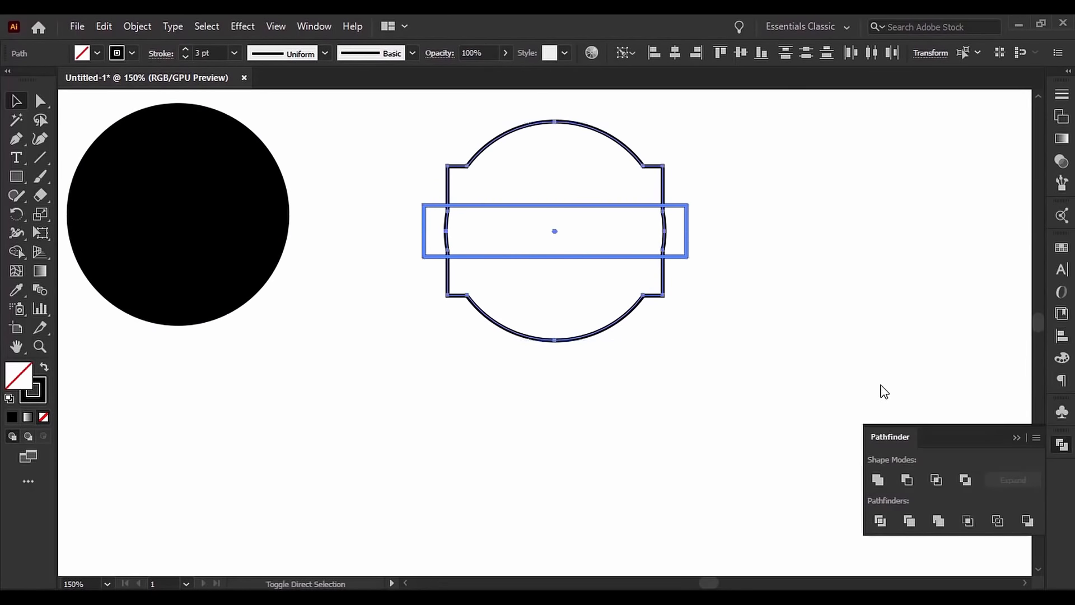
{"action": "left_click", "coordinate": [878, 480]}
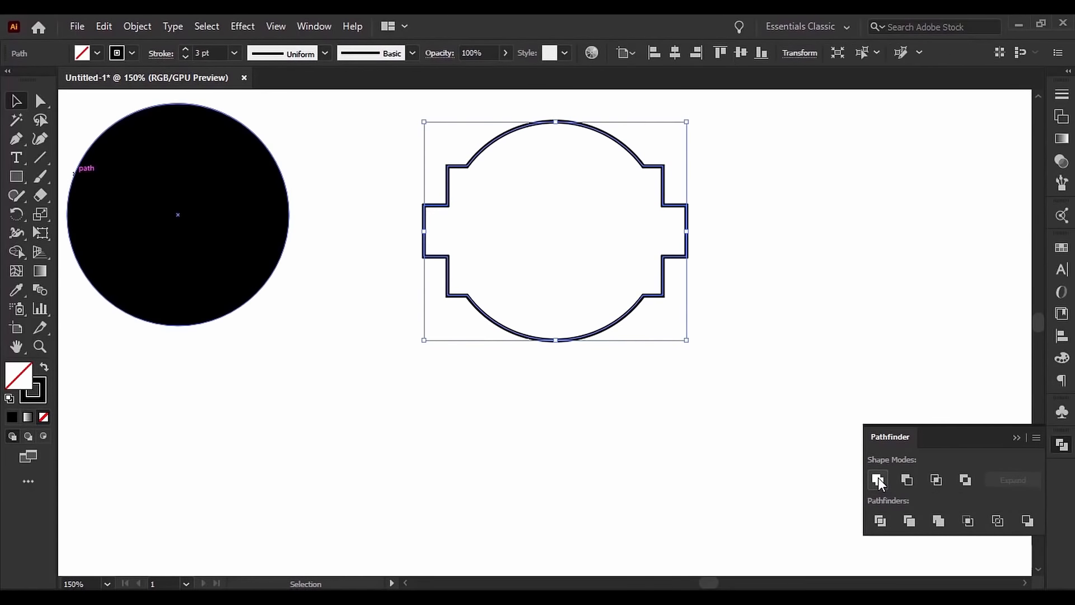
{"action": "left_click", "coordinate": [726, 465]}
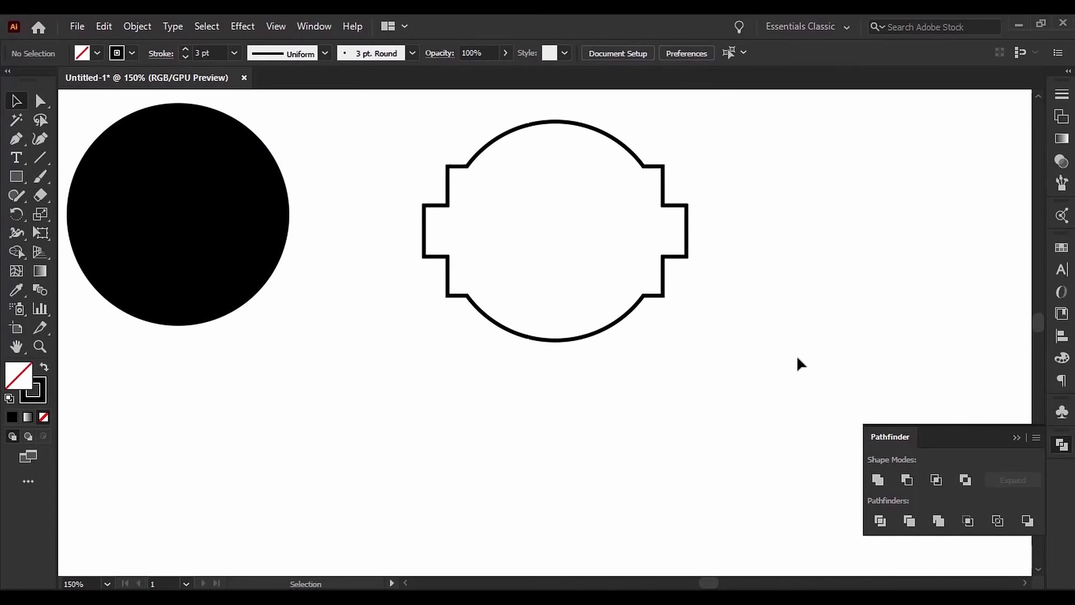
Delete the outermost vertical segments on both sides of the badge outline with the Direct Selection tool, leaving separate upper and lower halves
{"action": "key", "text": "a"}
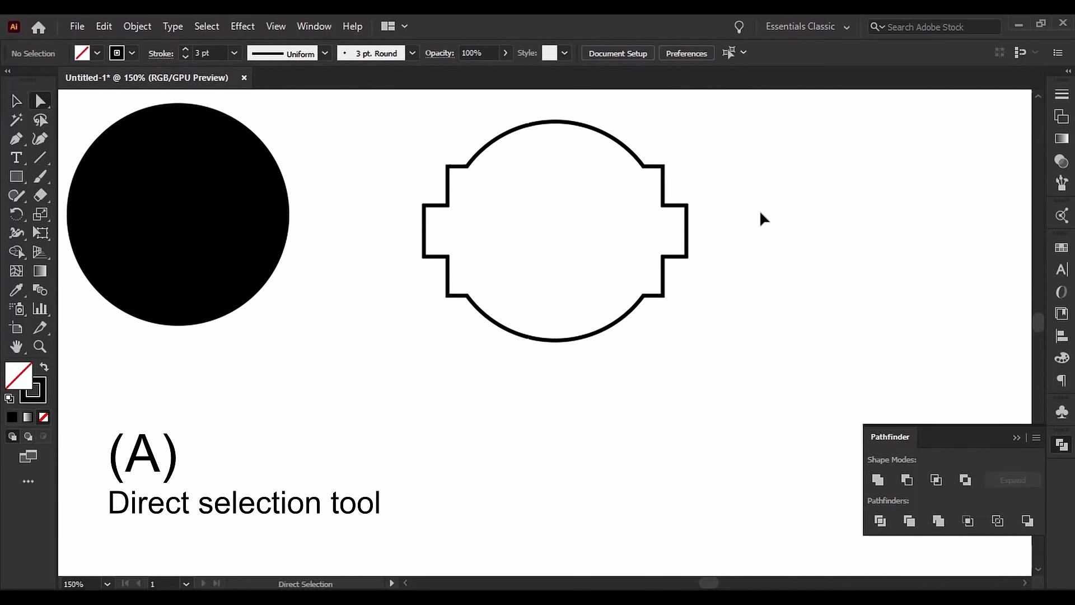
{"action": "left_click", "coordinate": [687, 230]}
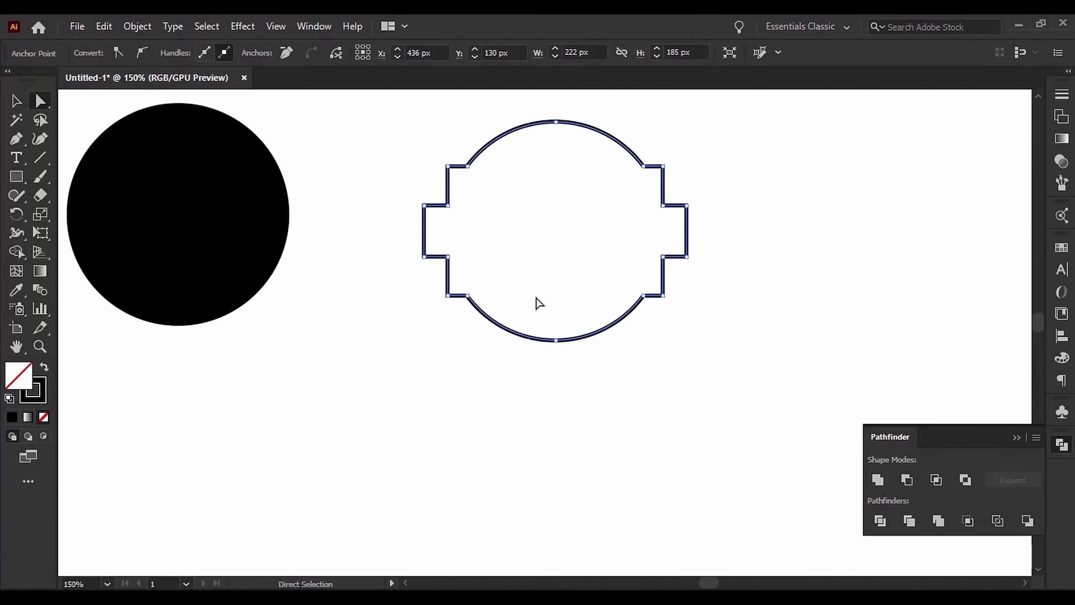
{"action": "key", "text": "Delete"}
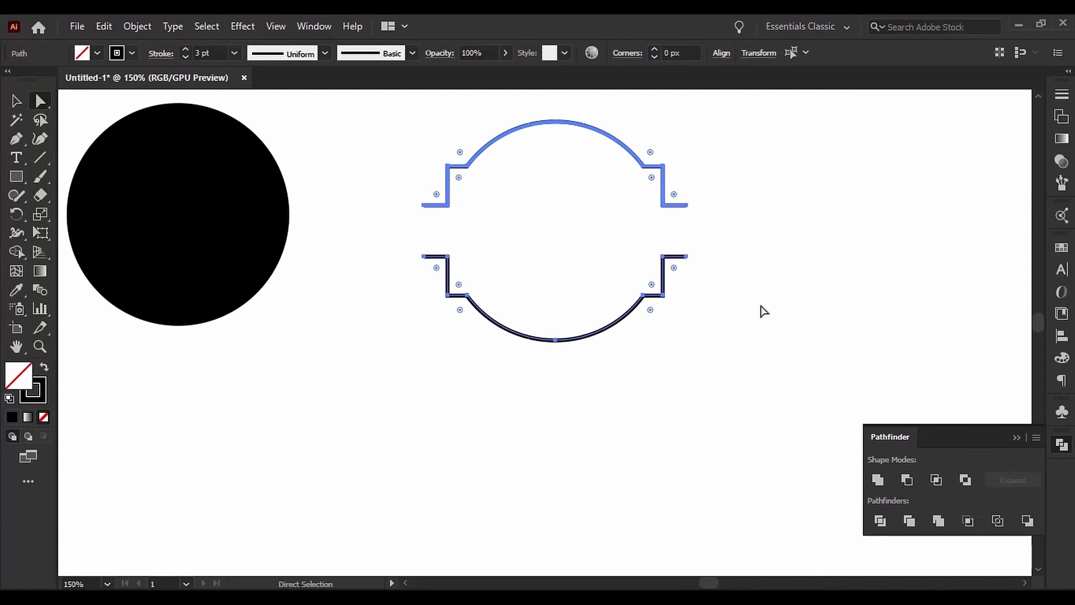
{"action": "left_click", "coordinate": [622, 208]}
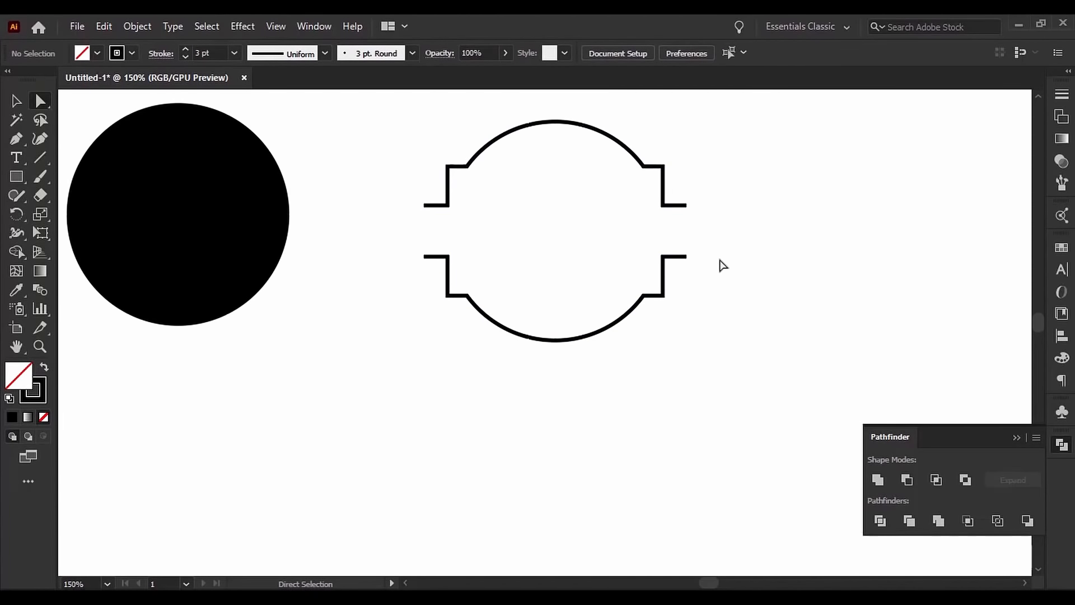
Set the stroke of both outline halves to 4 pt and colour it dark grey
{"action": "key", "text": "v"}
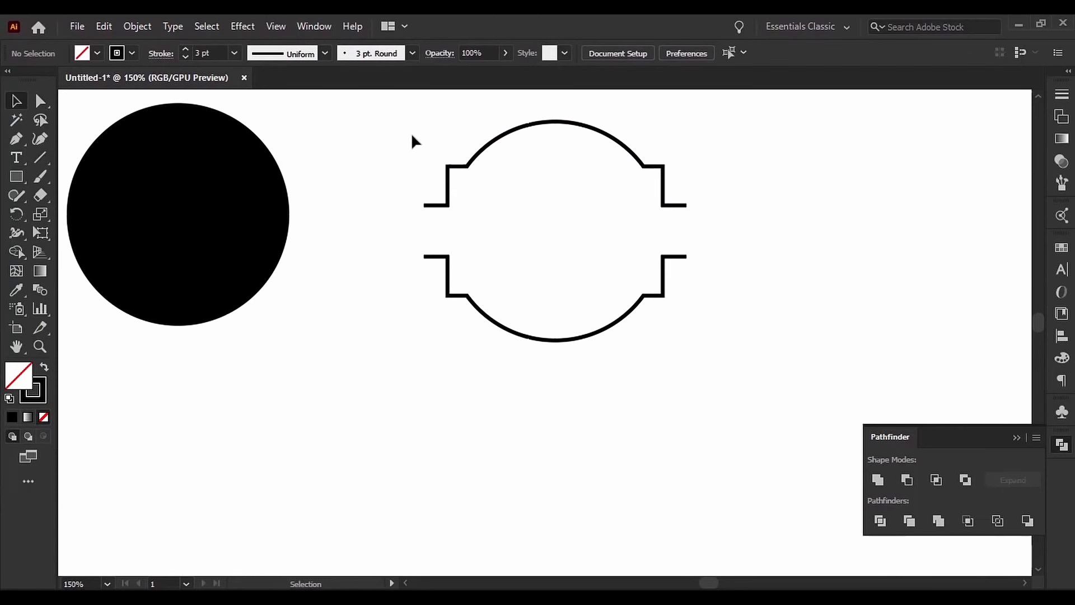
{"action": "left_click_drag", "start_coordinate": [412, 135], "coordinate": [706, 374]}
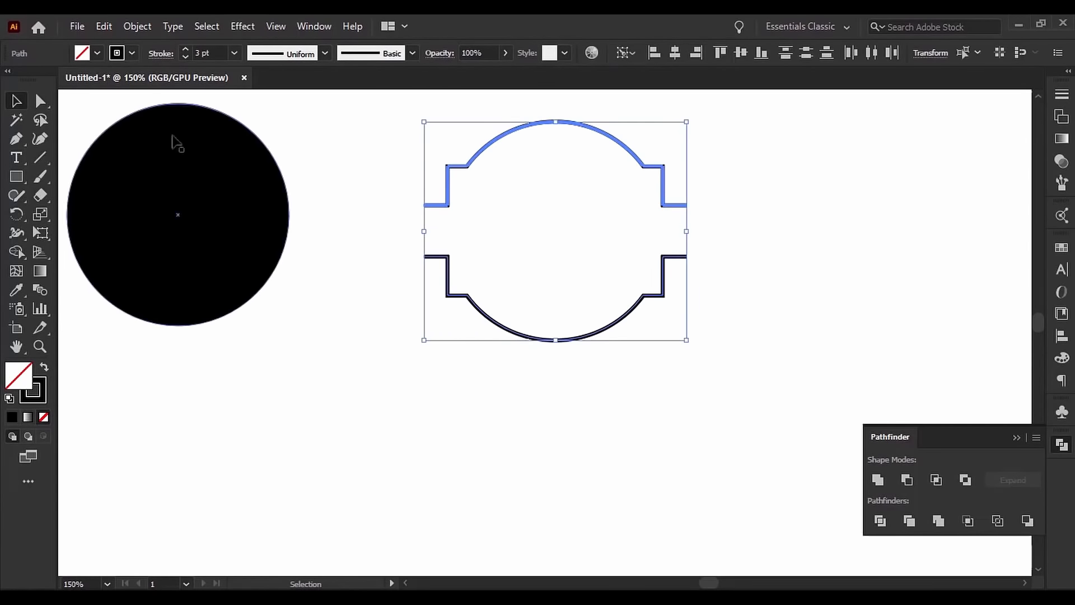
{"action": "left_click", "coordinate": [185, 49]}
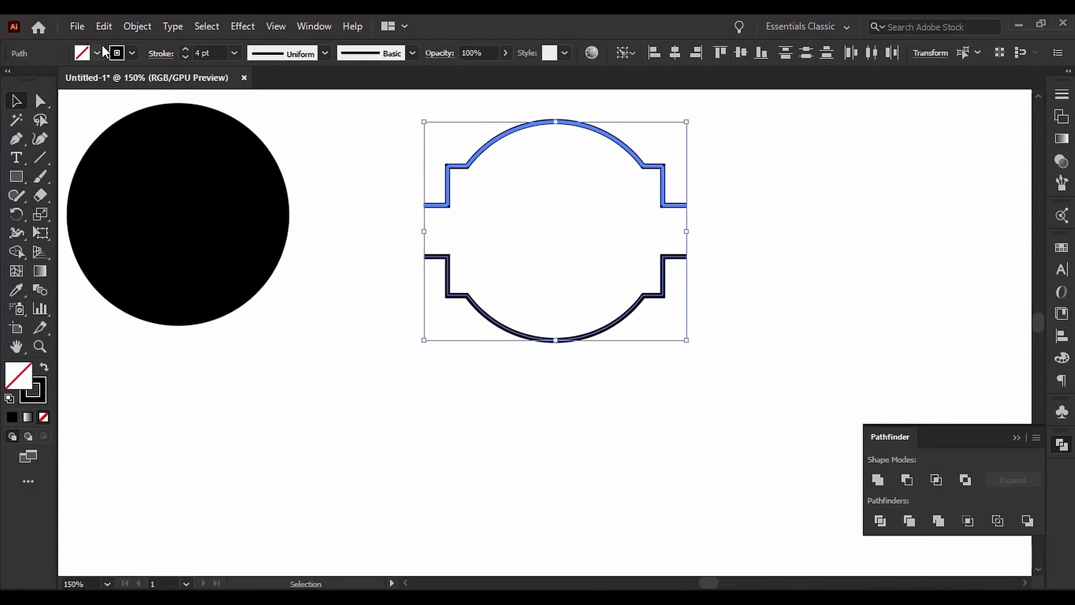
{"action": "left_click", "coordinate": [131, 52]}
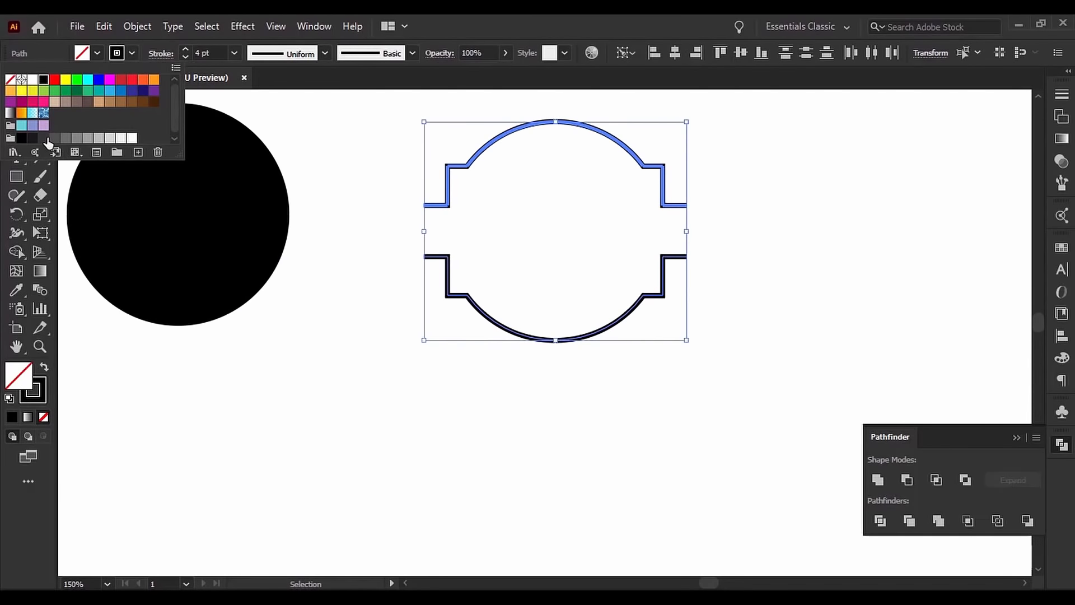
{"action": "left_click", "coordinate": [44, 138]}
{"action": "left_click", "coordinate": [184, 211]}
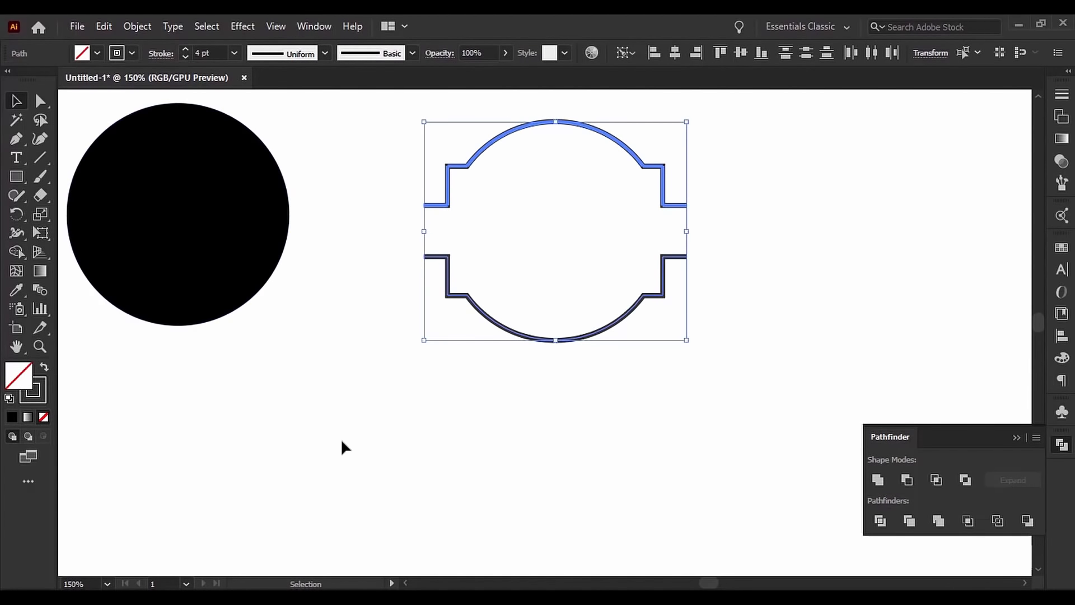
Centre the two outline halves over the black circle and scale them down proportionally from the centre to fit inside it
{"action": "key", "text": "space"}
{"action": "left_click_drag", "start_coordinate": [336, 371], "coordinate": [564, 434]}
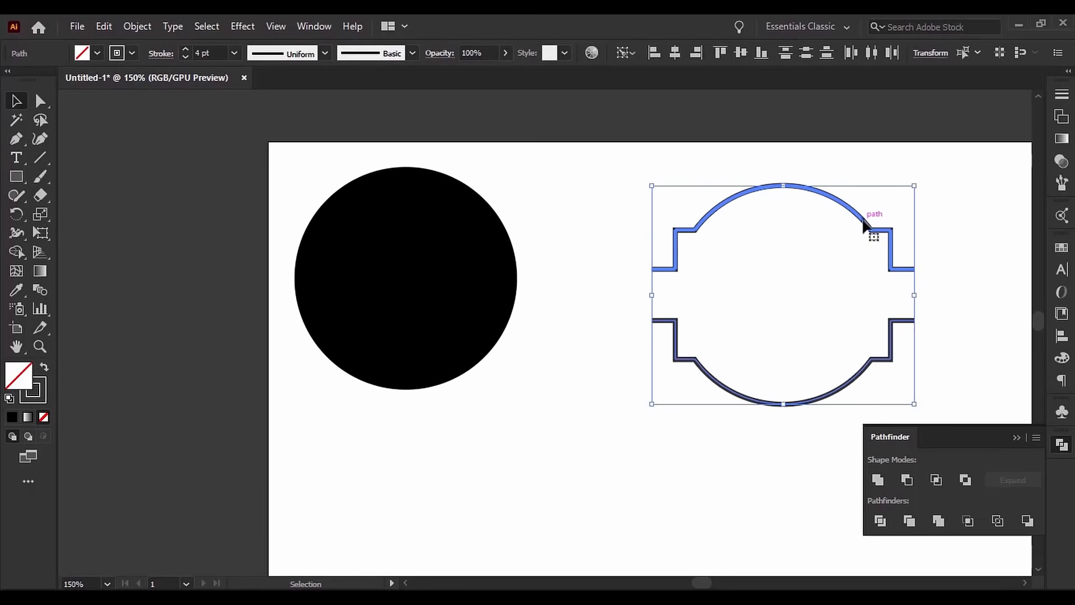
{"action": "left_click_drag", "start_coordinate": [863, 223], "coordinate": [486, 206]}
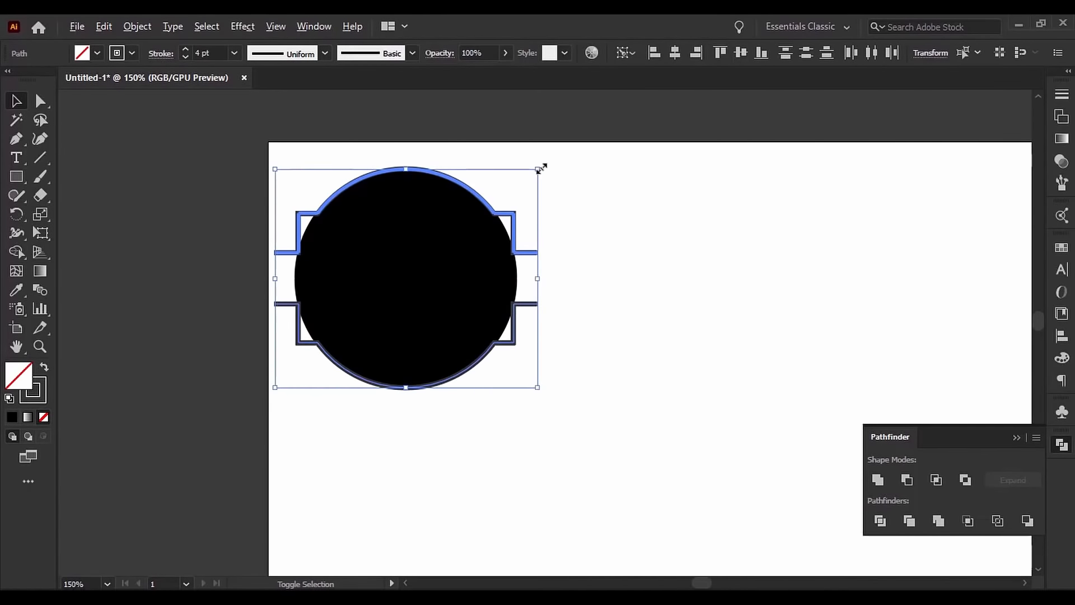
{"action": "left_click_drag", "start_coordinate": [541, 168], "coordinate": [512, 190]}
{"action": "left_click", "coordinate": [611, 526]}
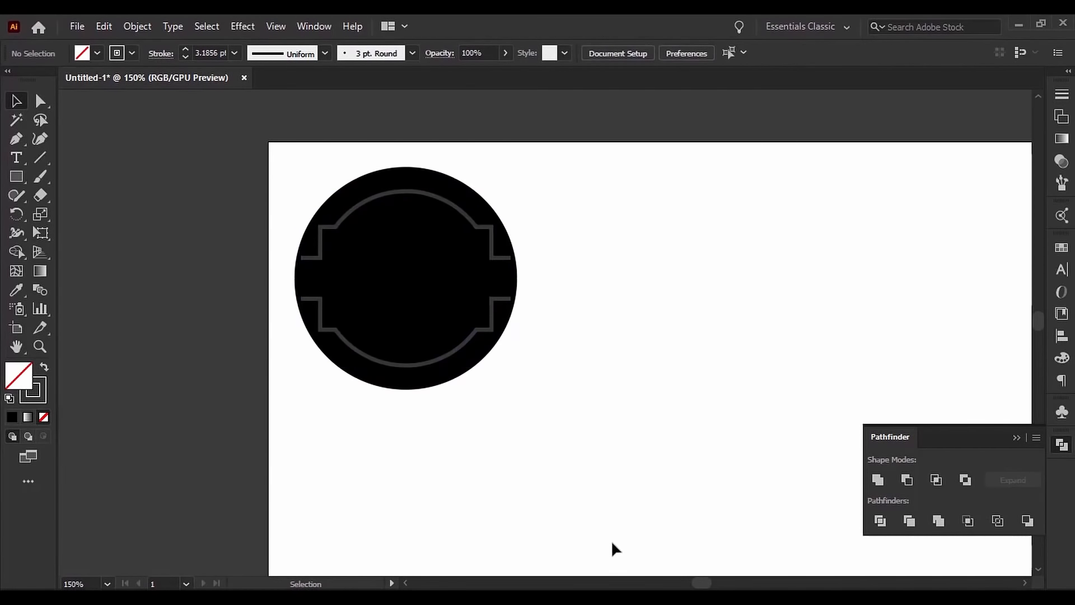
Collapse the Pathfinder panel to clear the workspace around the black circle badge
{"action": "scroll", "coordinate": [446, 271], "scroll_direction": "up", "scroll_amount": 1}
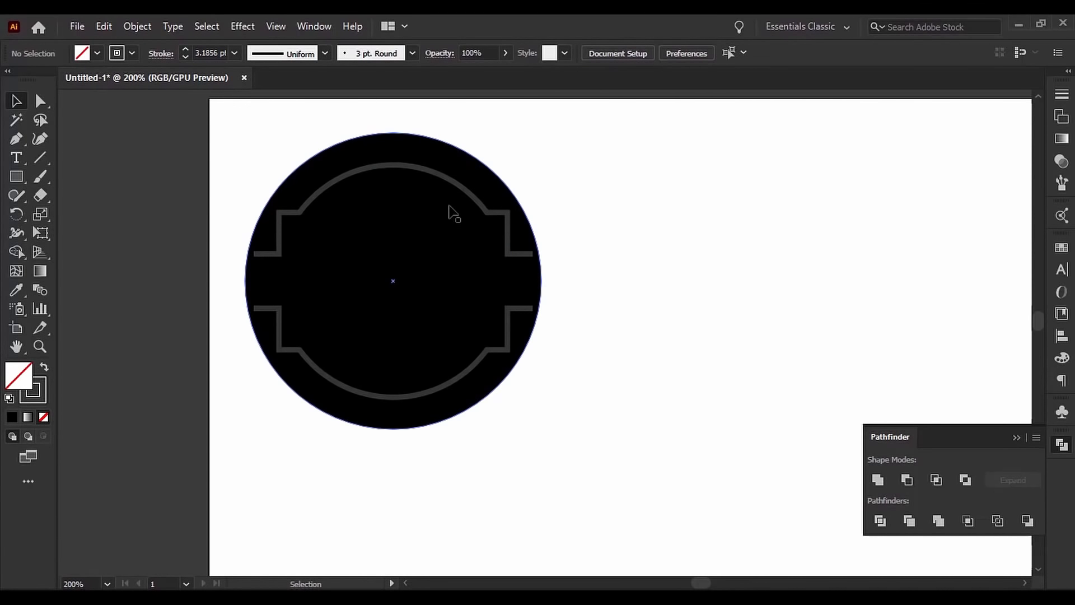
{"action": "left_click_drag", "start_coordinate": [807, 216], "coordinate": [607, 205]}
{"action": "left_click", "coordinate": [1015, 437]}
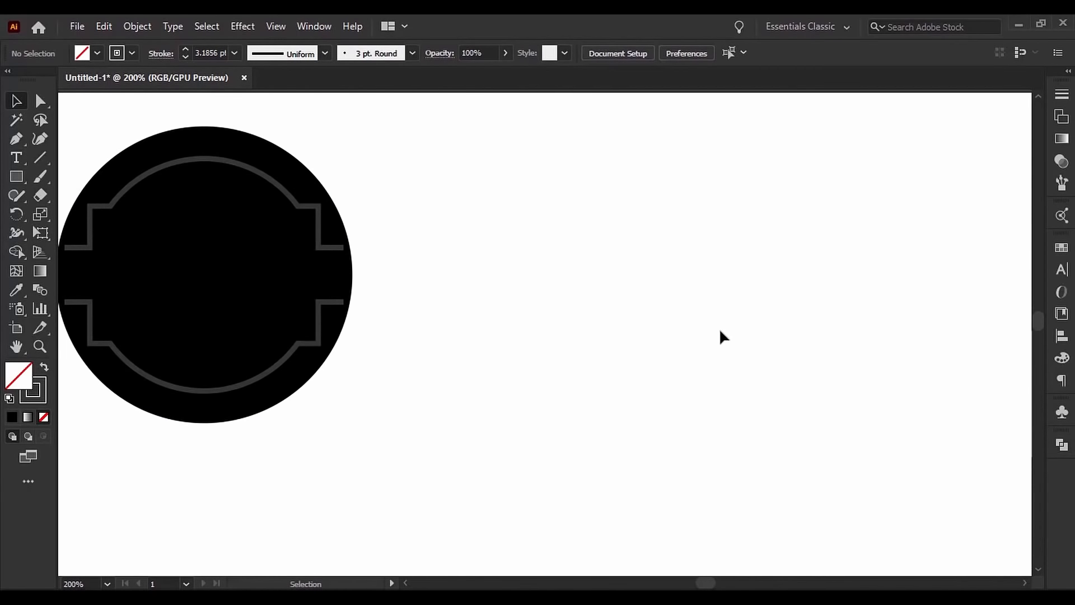
{"action": "left_click_drag", "start_coordinate": [849, 336], "coordinate": [662, 283]}
{"action": "scroll", "coordinate": [664, 308], "scroll_direction": "down", "scroll_amount": 1}
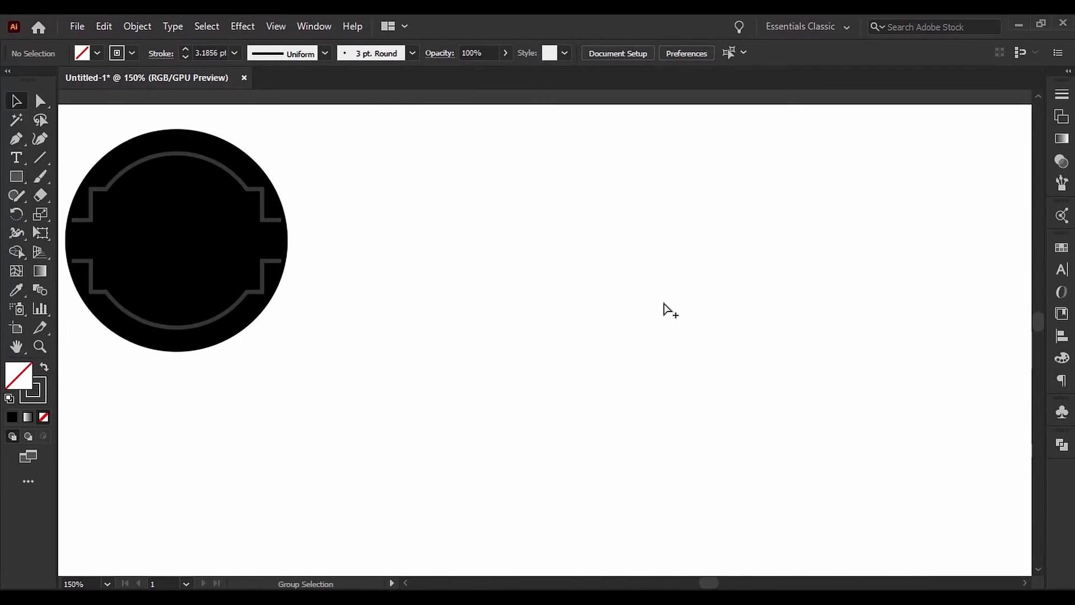
{"action": "left_click_drag", "start_coordinate": [842, 315], "coordinate": [767, 280]}
{"action": "scroll", "coordinate": [768, 289], "scroll_direction": "down", "scroll_amount": 1}
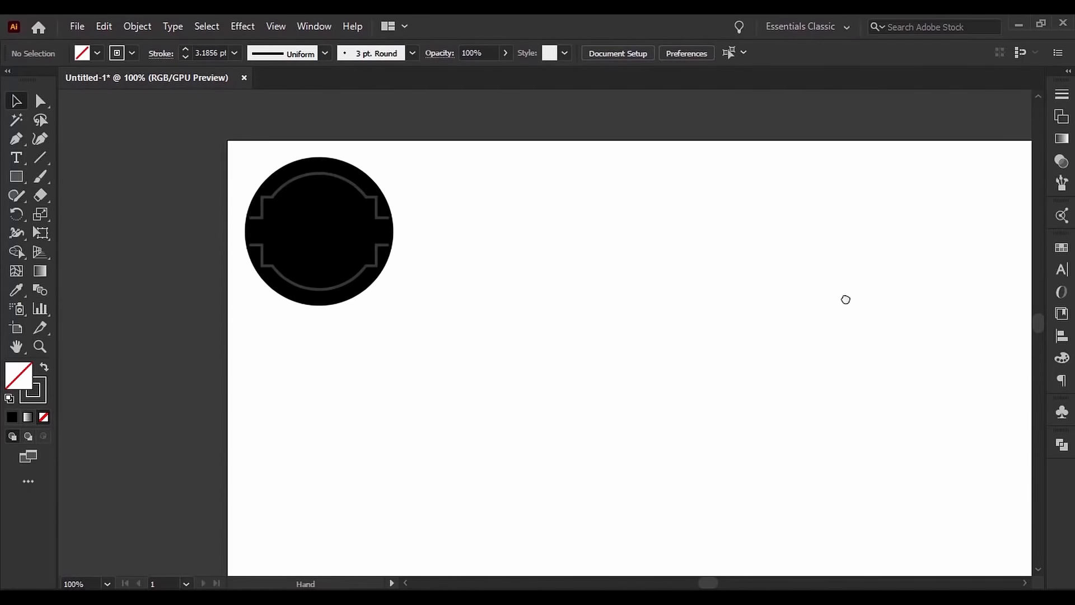
{"action": "left_click_drag", "start_coordinate": [845, 297], "coordinate": [675, 241]}
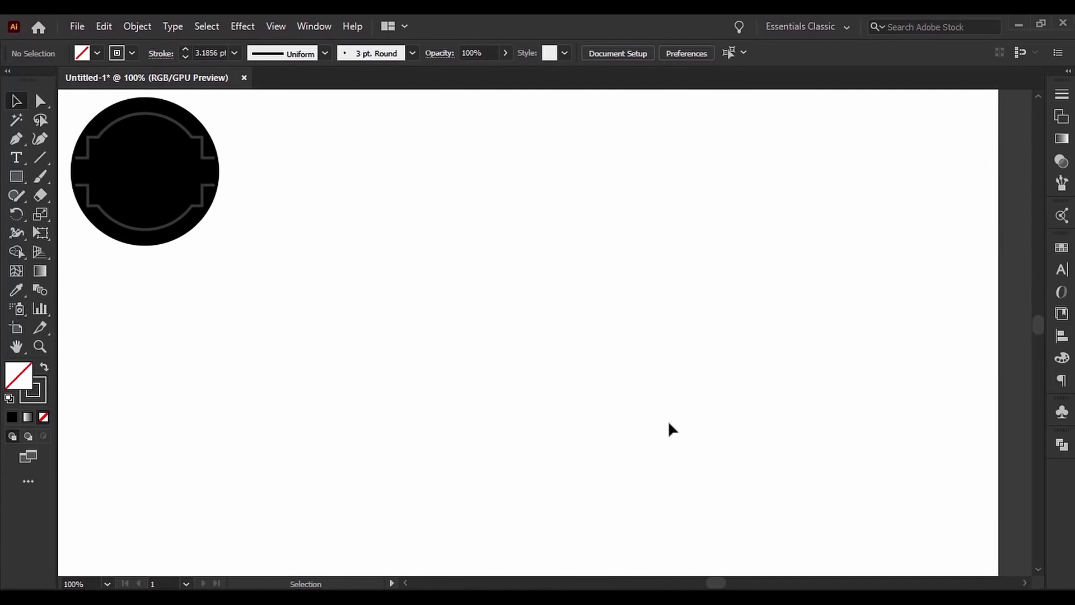
Switch to File Explorer and place the image 51948ff6aab7ee9d237122f2351ad4c9 from the Inspiration folder into the Illustrator document
{"action": "key", "text": "alt+Tab"}
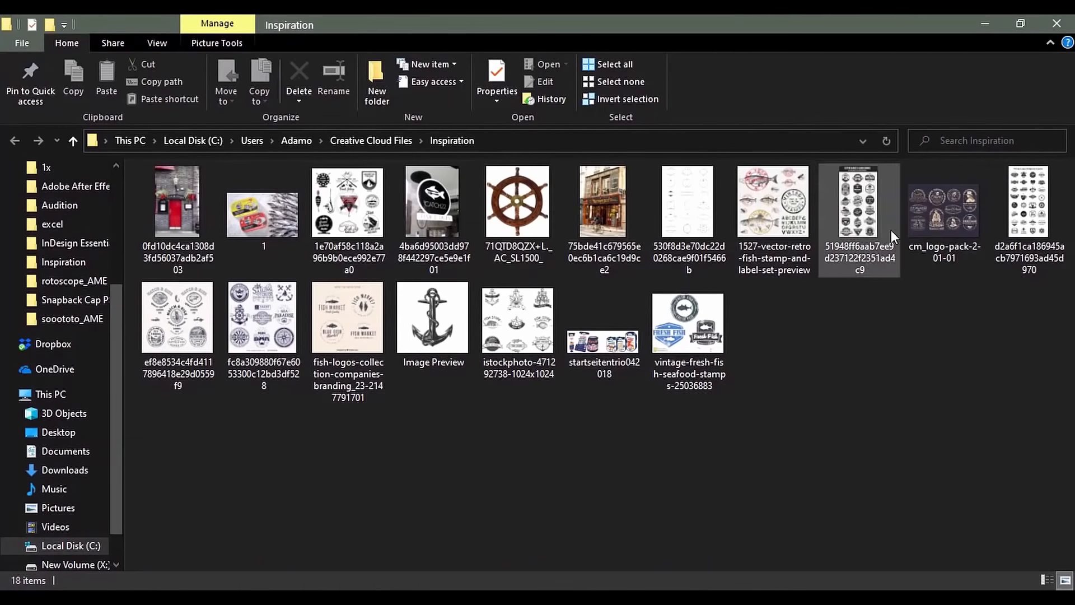
{"action": "left_click", "coordinate": [1015, 25]}
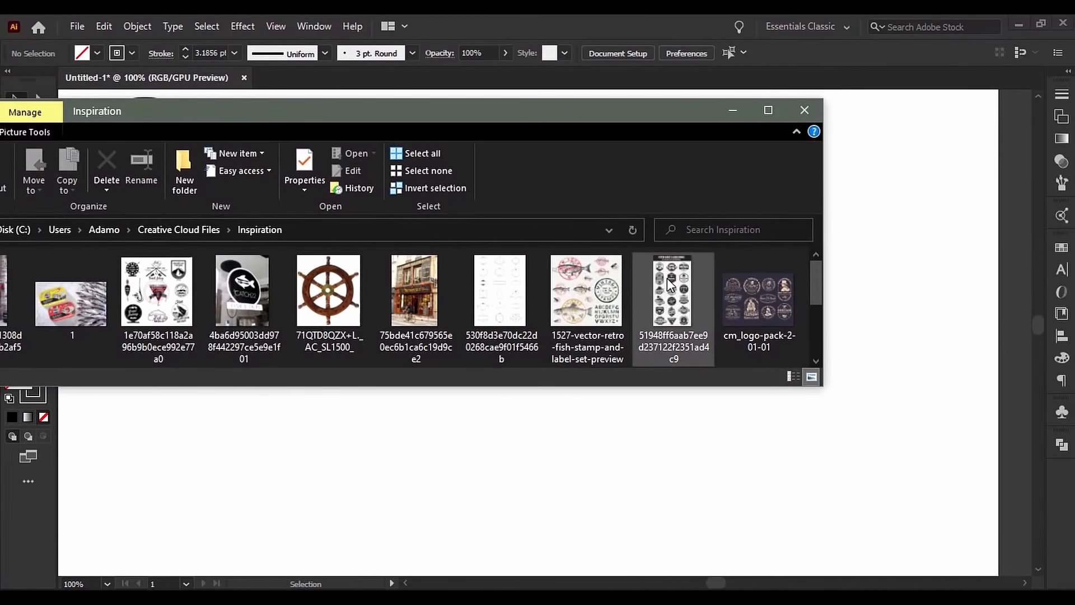
{"action": "left_click_drag", "start_coordinate": [669, 278], "coordinate": [899, 305]}
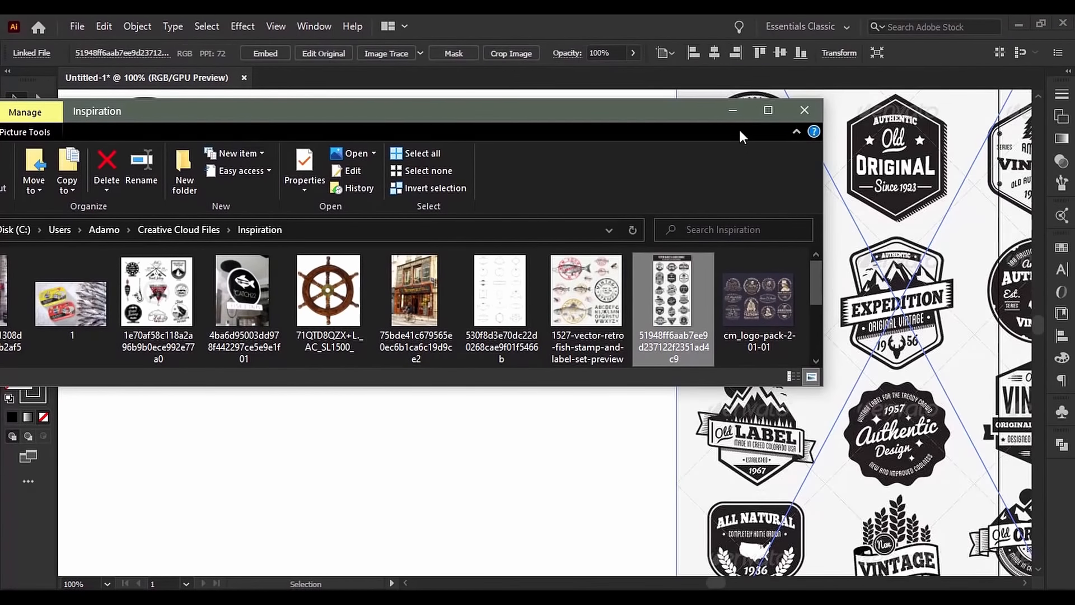
Scale the placed badge reference image down proportionally so that it fits on the artboard beside the black circle
{"action": "scroll", "coordinate": [815, 288], "scroll_direction": "down", "scroll_amount": 4}
{"action": "left_click_drag", "start_coordinate": [916, 147], "coordinate": [775, 260]}
{"action": "scroll", "coordinate": [775, 260], "scroll_direction": "up", "scroll_amount": 5}
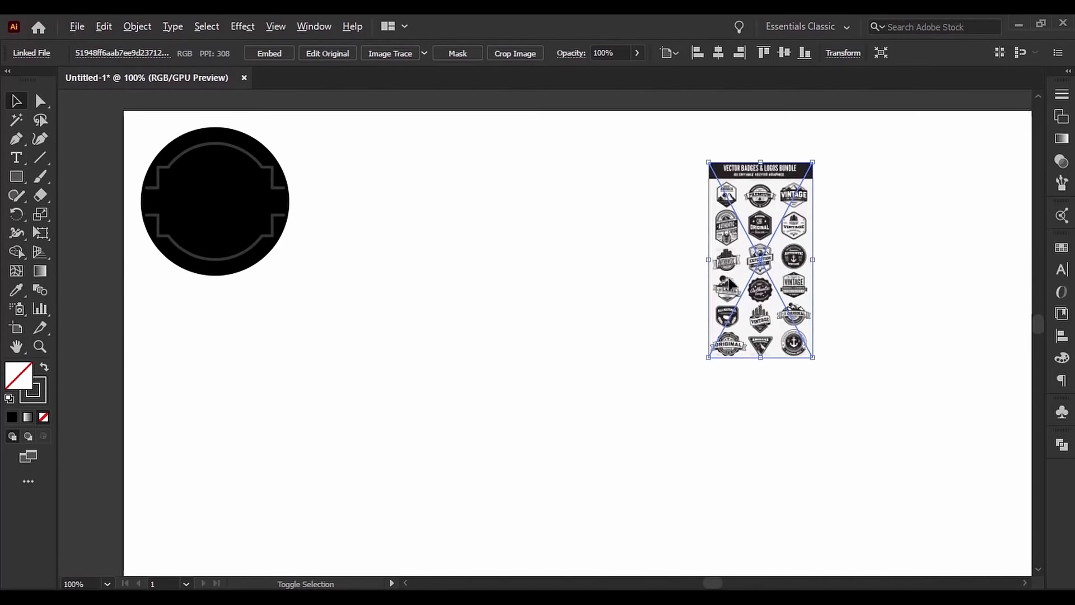
Examine the badge and logo designs in the placed reference image for shape ideas
{"action": "scroll", "coordinate": [637, 274], "scroll_direction": "up", "scroll_amount": 1}
{"action": "scroll", "coordinate": [637, 272], "scroll_direction": "down", "scroll_amount": 1}
{"action": "scroll", "coordinate": [640, 272], "scroll_direction": "up", "scroll_amount": 1}
{"action": "left_click_drag", "start_coordinate": [681, 216], "coordinate": [451, 224]}
{"action": "scroll", "coordinate": [644, 237], "scroll_direction": "up", "scroll_amount": 1}
{"action": "scroll", "coordinate": [505, 253], "scroll_direction": "down", "scroll_amount": 1}
{"action": "scroll", "coordinate": [571, 247], "scroll_direction": "up", "scroll_amount": 1}
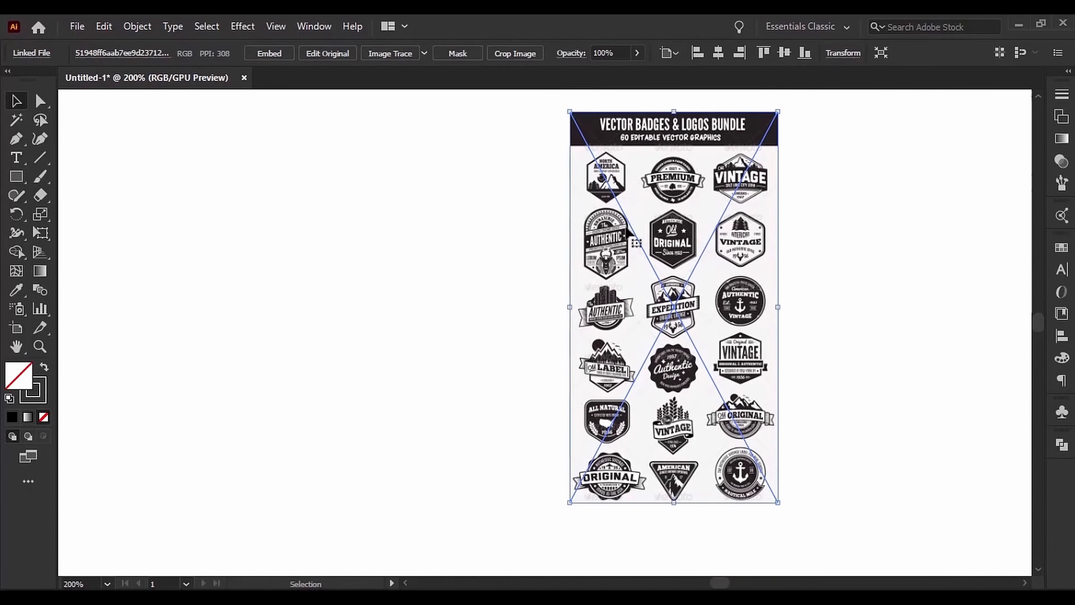
{"action": "left_click", "coordinate": [925, 271]}
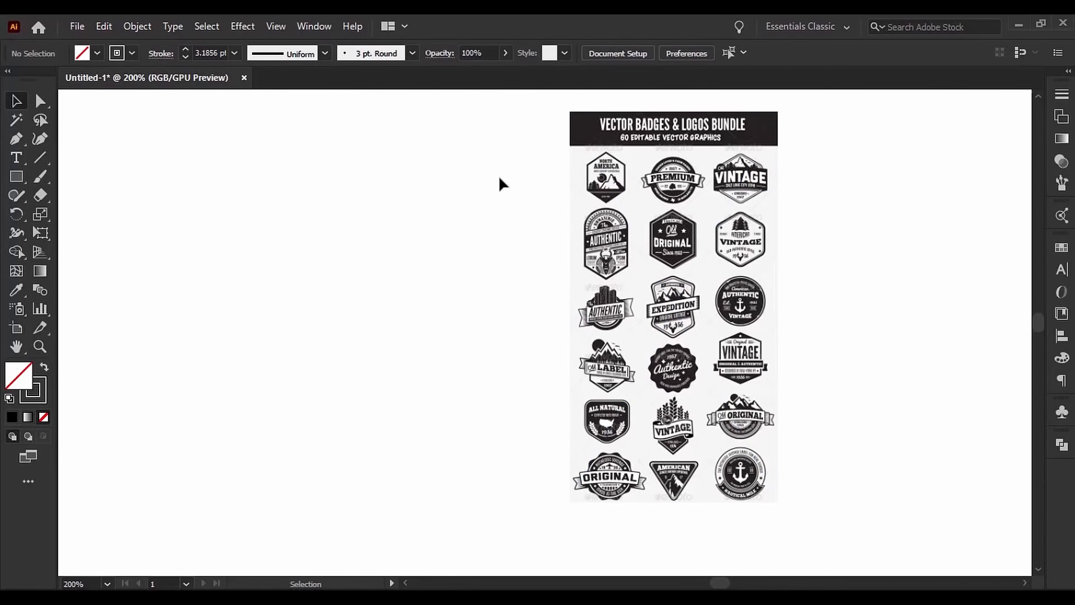
{"action": "left_click_drag", "start_coordinate": [453, 269], "coordinate": [551, 265]}
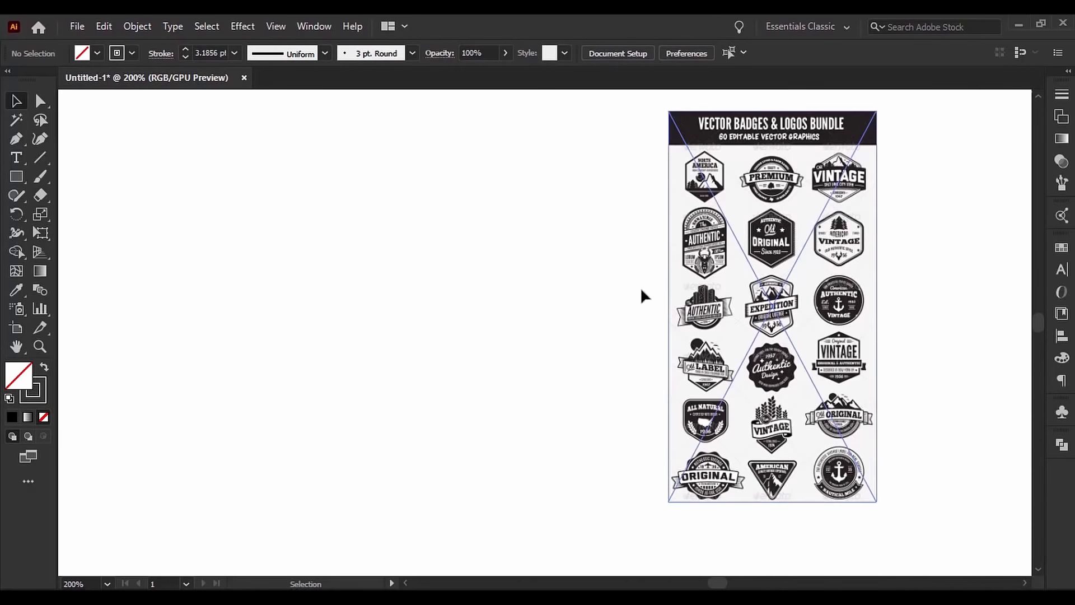
Draw a small hexagon in the empty area beside the badge reference image
{"action": "left_click_drag", "start_coordinate": [520, 234], "coordinate": [629, 254]}
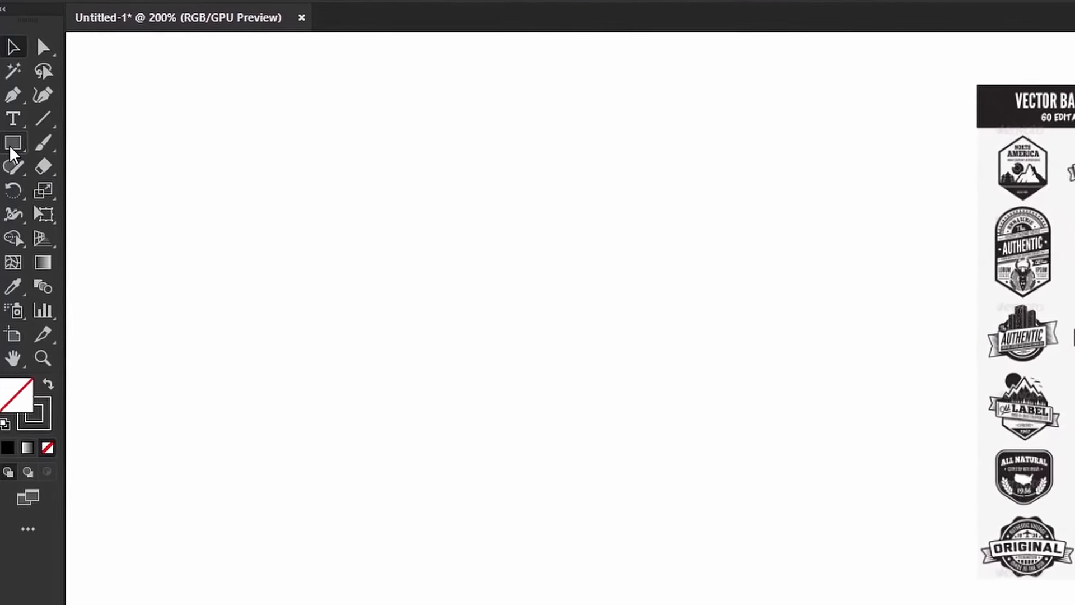
{"action": "left_click", "coordinate": [16, 177]}
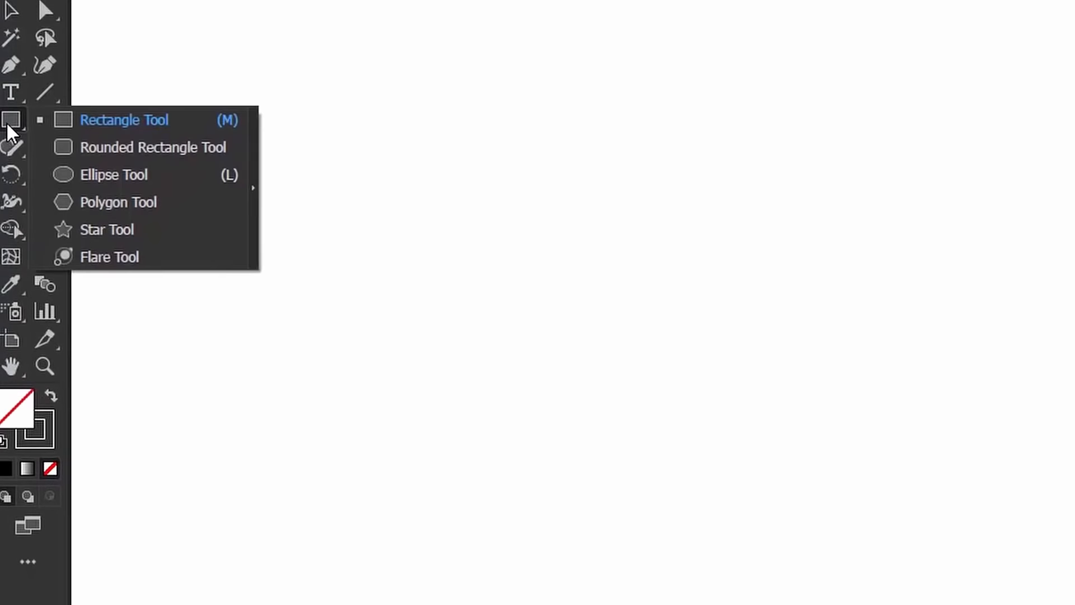
{"action": "left_click", "coordinate": [155, 205]}
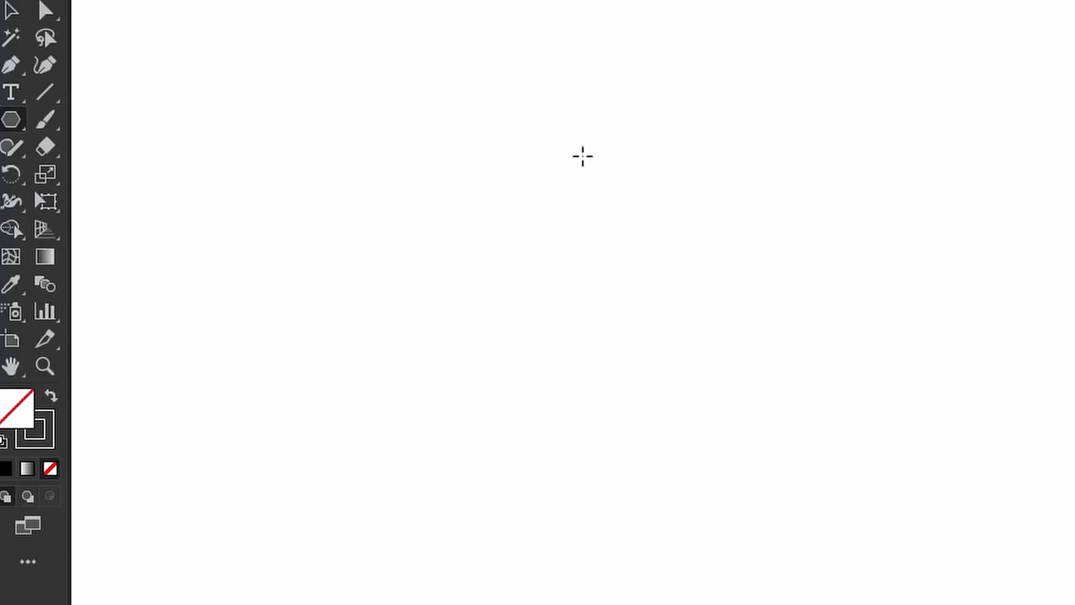
{"action": "mouse_move", "coordinate": [583, 156]}
{"action": "left_mouse_down"}
{"action": "mouse_move", "coordinate": [612, 192]}
{"action": "mouse_move", "coordinate": [598, 206]}
{"action": "left_mouse_up"}
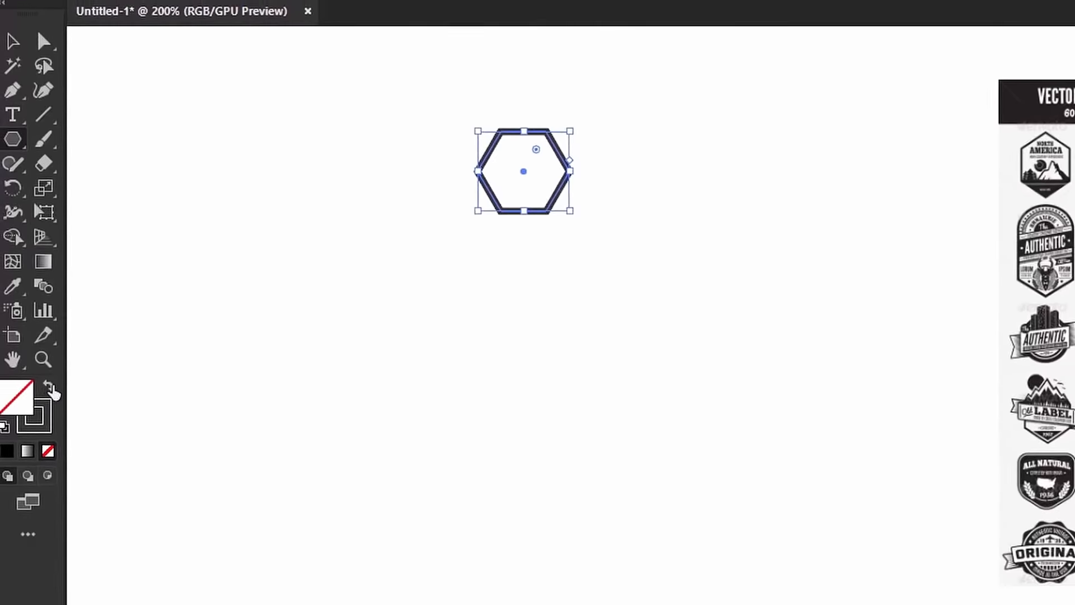
Give the hexagon a solid black fill with no stroke and deselect it
{"action": "left_click", "coordinate": [51, 396]}
{"action": "left_click", "coordinate": [96, 53]}
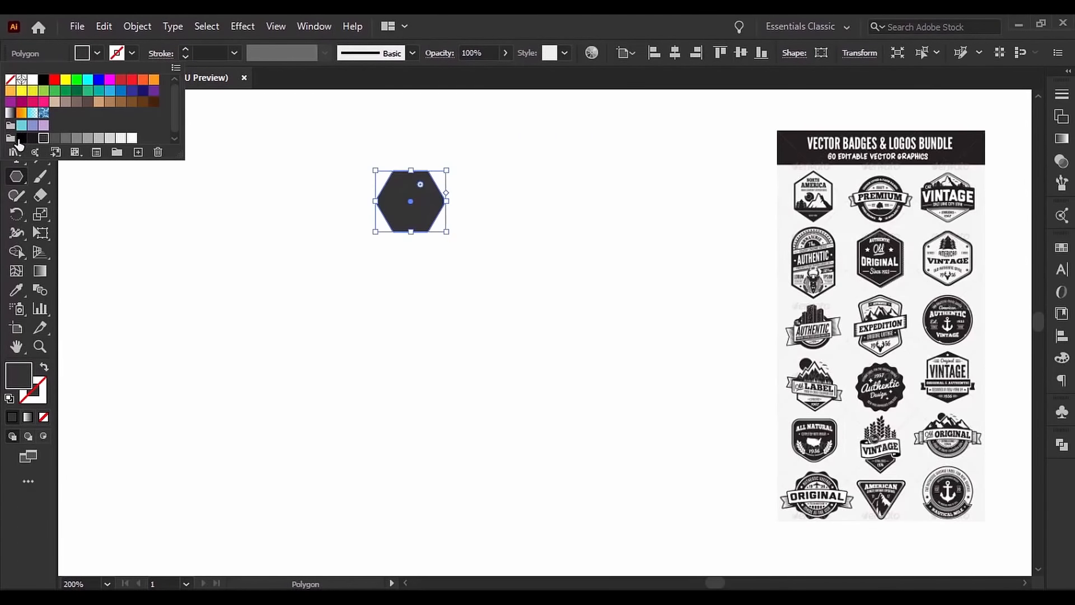
{"action": "left_click", "coordinate": [43, 138]}
{"action": "key", "text": "ctrl+shift+a"}
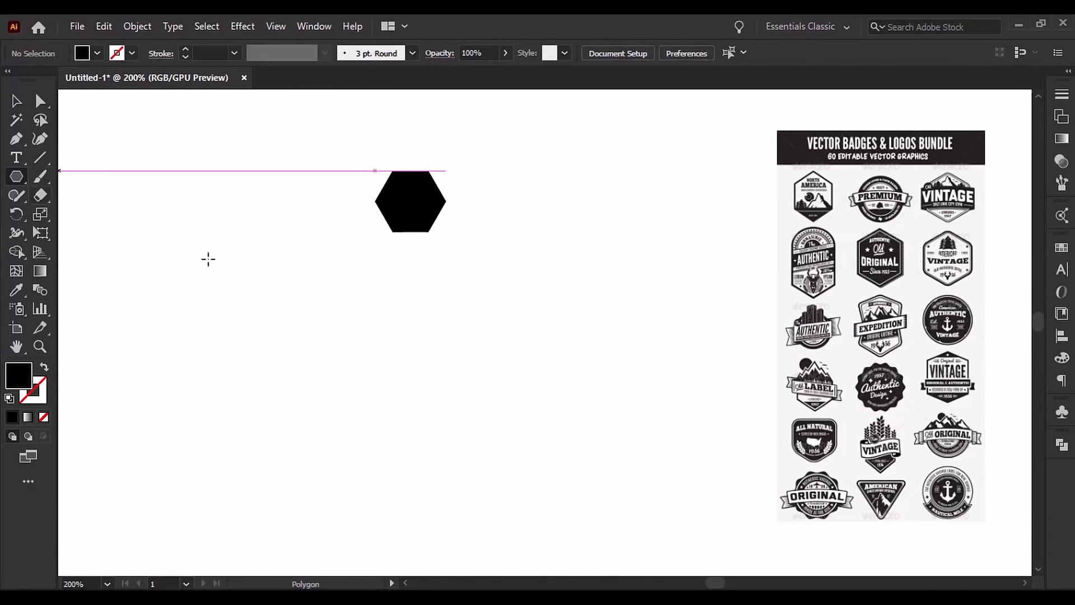
Draw a black five-sided polygon with a level base just below the black hexagon
{"action": "left_click_drag", "start_coordinate": [398, 278], "coordinate": [376, 325]}
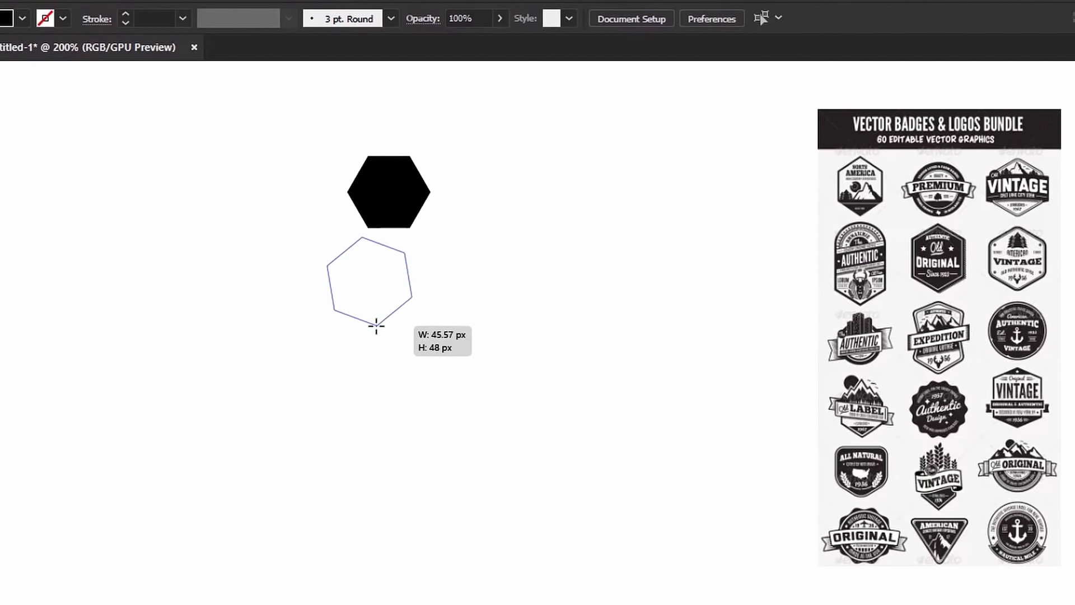
{"action": "key", "text": "Up"}
{"action": "key", "text": "Down"}
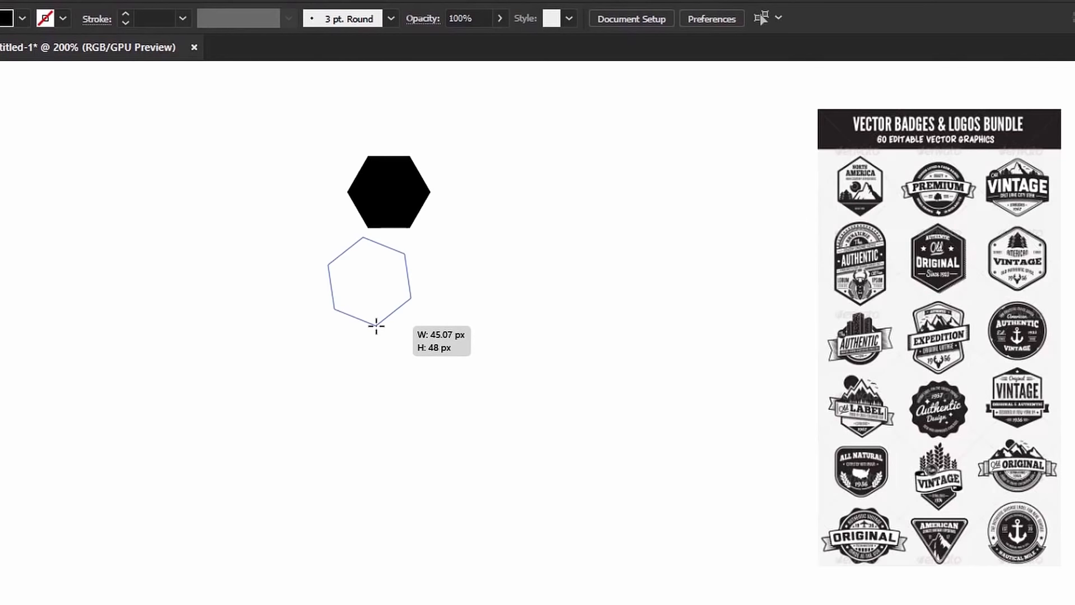
{"action": "key", "text": "Up"}
{"action": "mouse_move", "coordinate": [376, 326]}
{"action": "left_mouse_down"}
{"action": "mouse_move", "coordinate": [366, 330]}
{"action": "mouse_move", "coordinate": [366, 320]}
{"action": "left_mouse_up"}
{"action": "key", "text": "Up"}
{"action": "key", "text": "Down"}
{"action": "key", "text": "Down"}
{"action": "key", "text": "Down"}
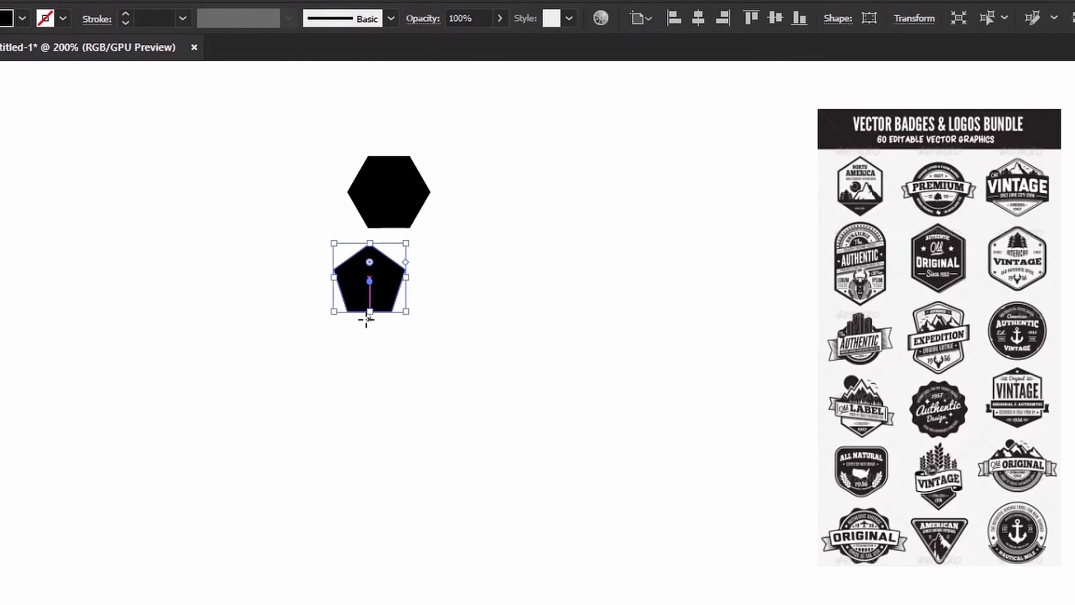
Move the black hexagon and pentagon to the left, stacking them in one vertical column
{"action": "key", "text": "v"}
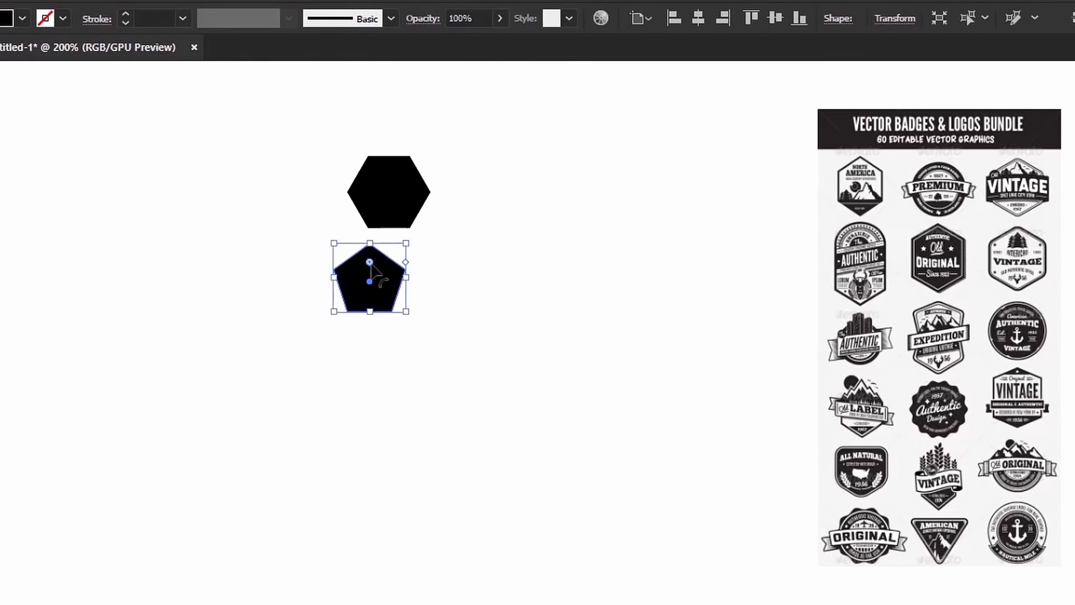
{"action": "left_click_drag", "start_coordinate": [394, 181], "coordinate": [337, 182]}
{"action": "left_click_drag", "start_coordinate": [382, 276], "coordinate": [318, 276]}
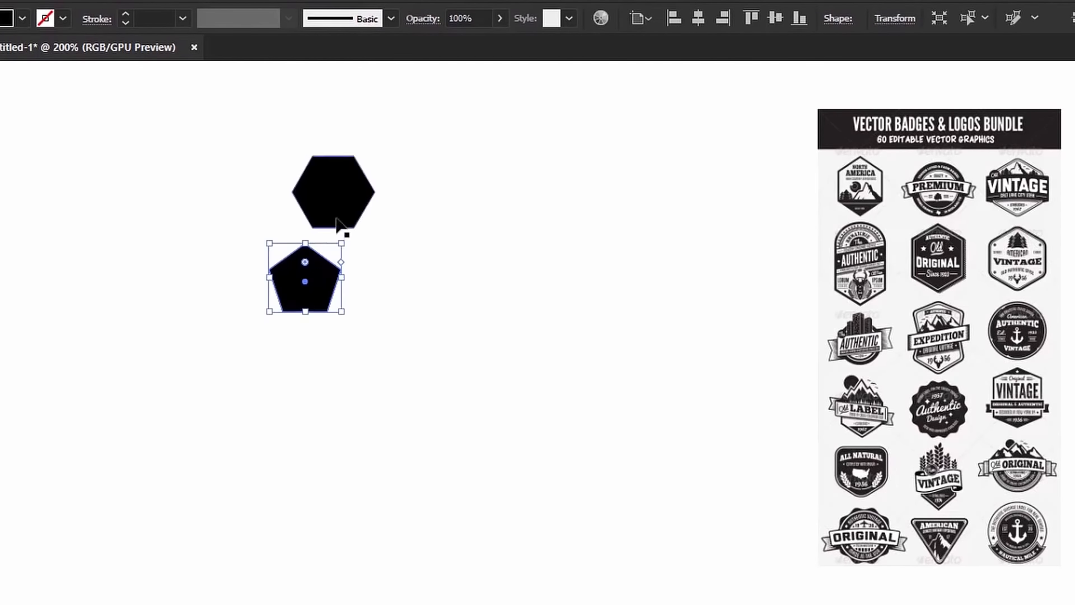
{"action": "left_click_drag", "start_coordinate": [347, 208], "coordinate": [320, 208]}
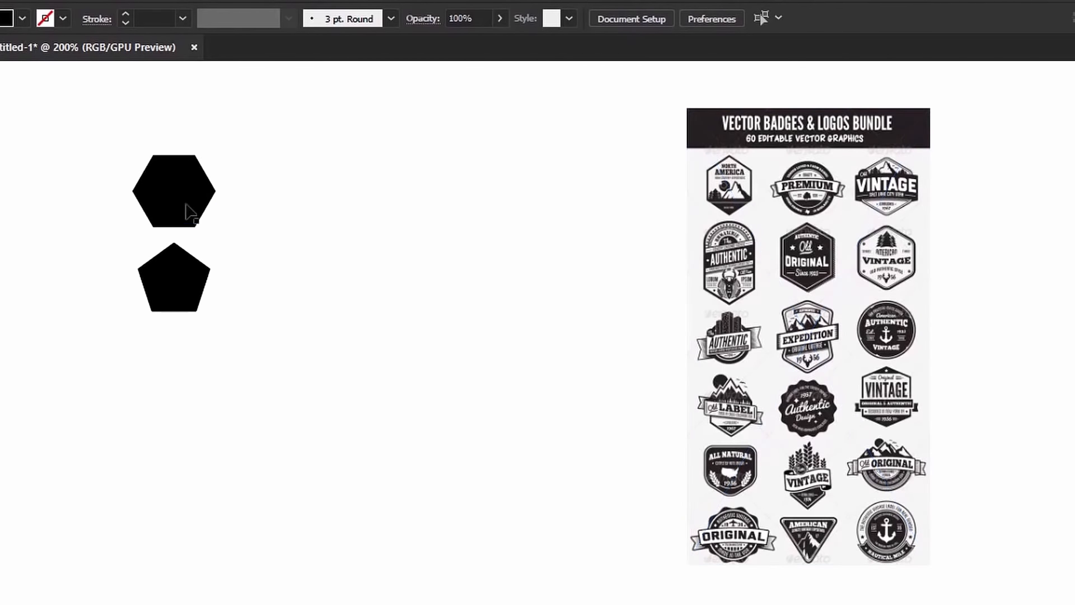
Turn a copy of the black hexagon into a pointed-top outline by rotating it 90° and swapping its fill and stroke
{"action": "left_click_drag", "start_coordinate": [177, 208], "coordinate": [333, 214]}
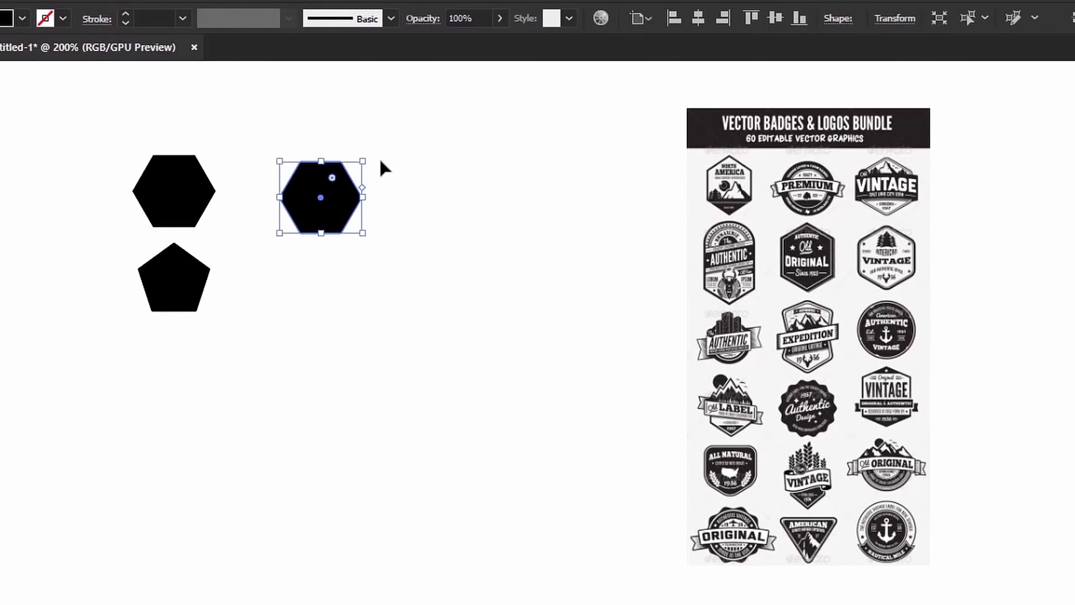
{"action": "left_click_drag", "start_coordinate": [372, 155], "coordinate": [297, 148]}
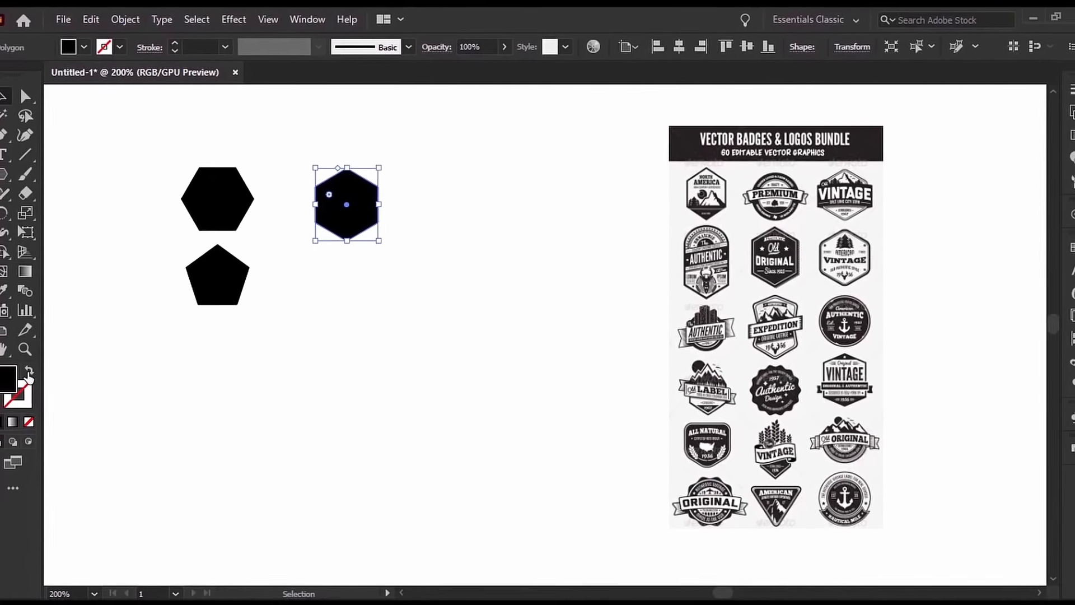
{"action": "left_click", "coordinate": [28, 373]}
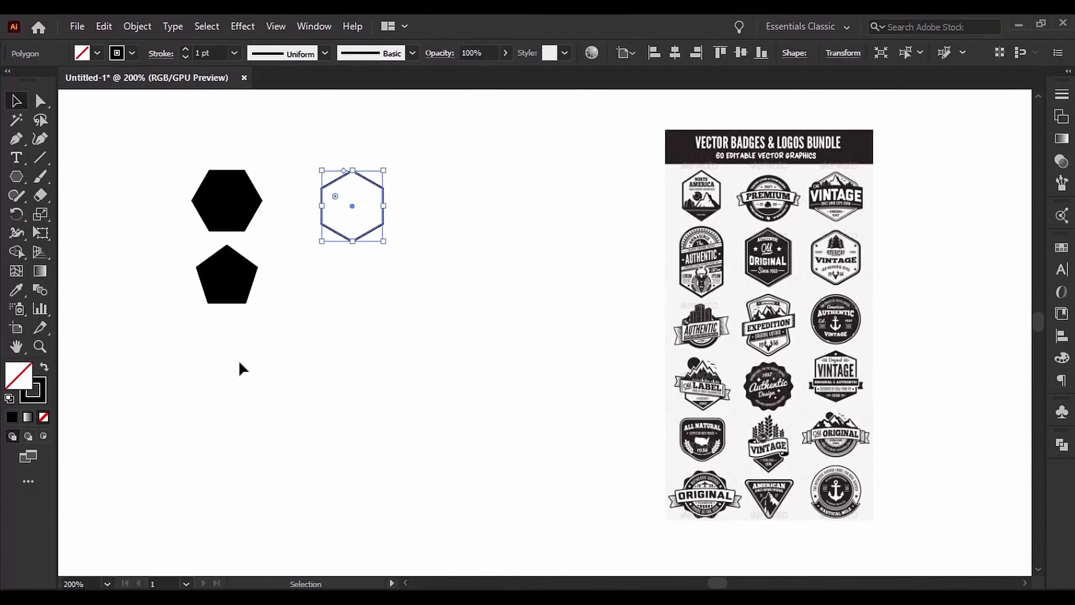
{"action": "left_click", "coordinate": [381, 331]}
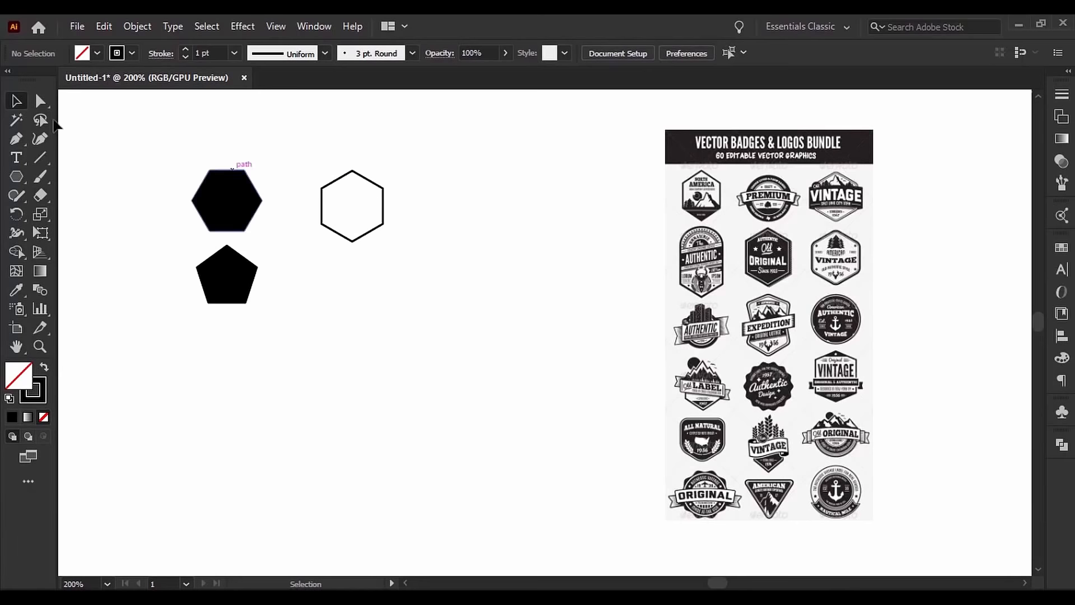
Scale the outlined hexagon's top and bottom anchor points vertically away from each other to about 111%, keeping the width
{"action": "key", "text": "a"}
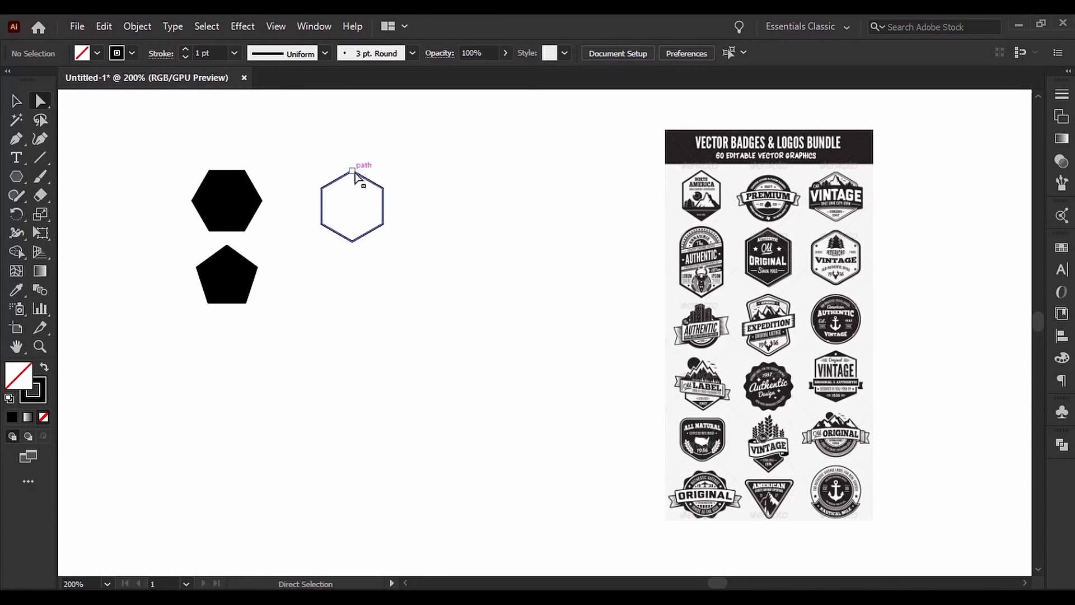
{"action": "left_click", "coordinate": [352, 170]}
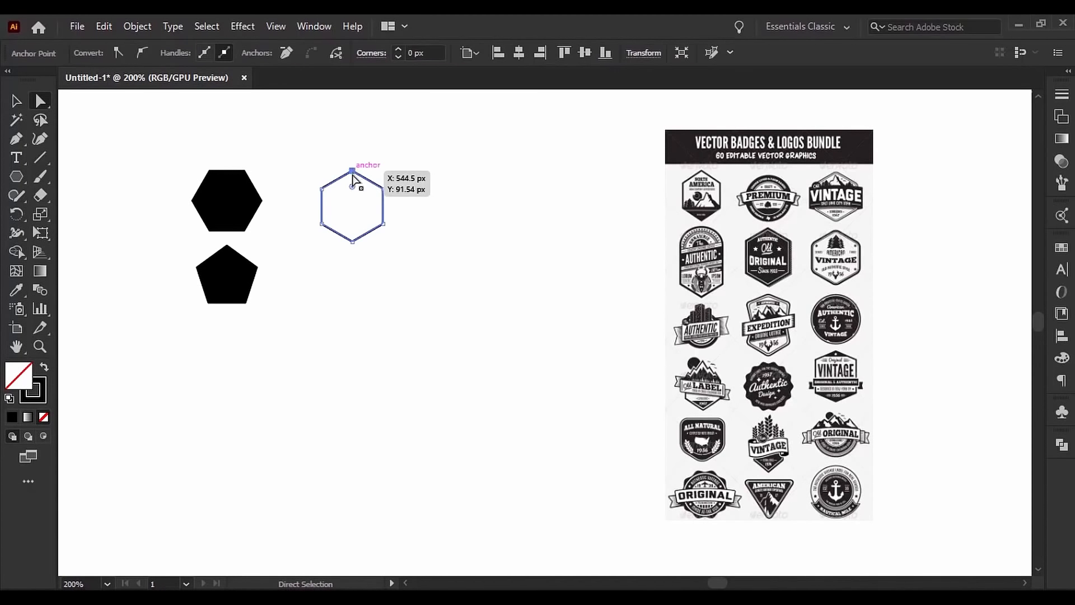
{"action": "left_click", "coordinate": [352, 241], "text": "shift"}
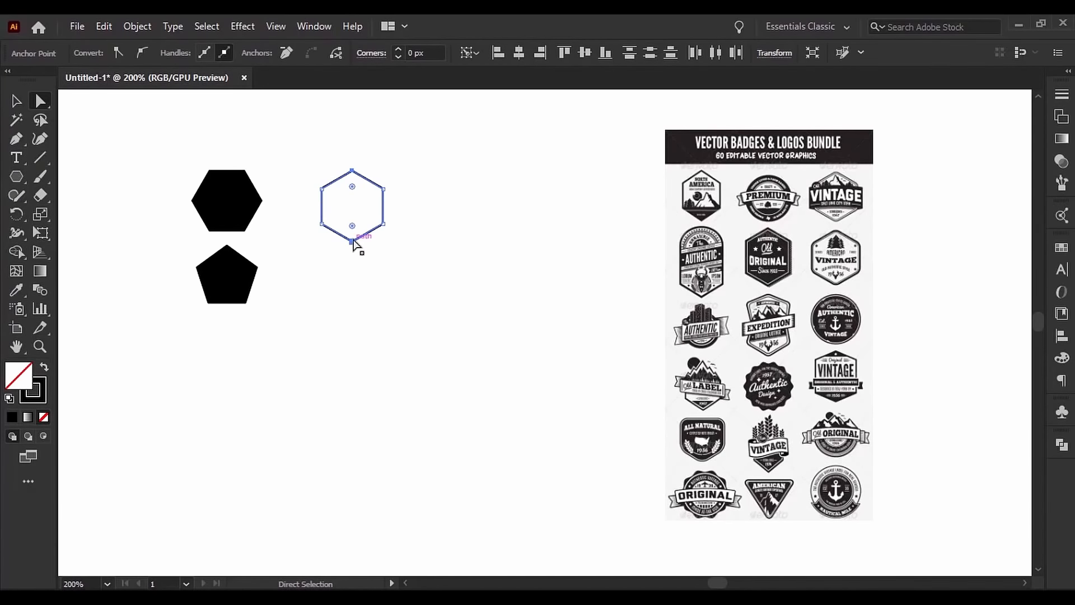
{"action": "key", "text": "s"}
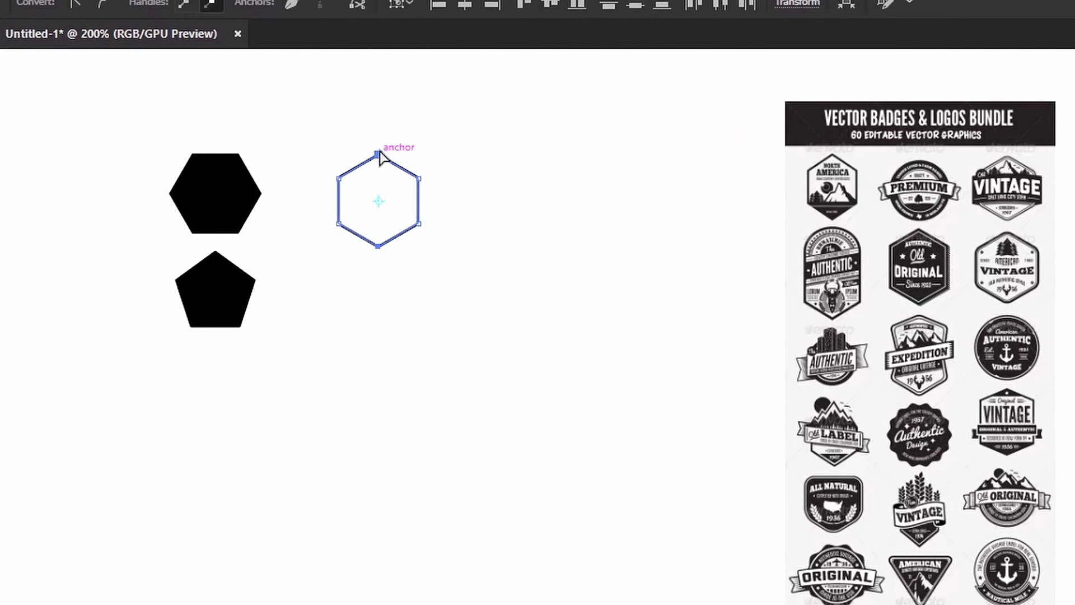
{"action": "left_click_drag", "start_coordinate": [379, 153], "coordinate": [379, 148]}
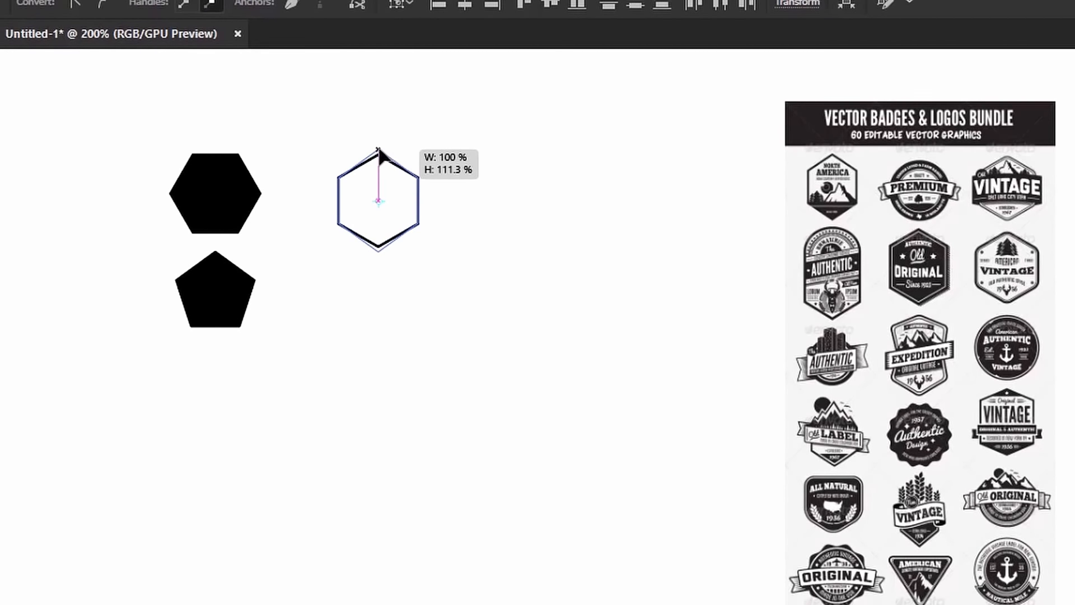
{"action": "left_click_drag", "start_coordinate": [378, 149], "coordinate": [379, 148]}
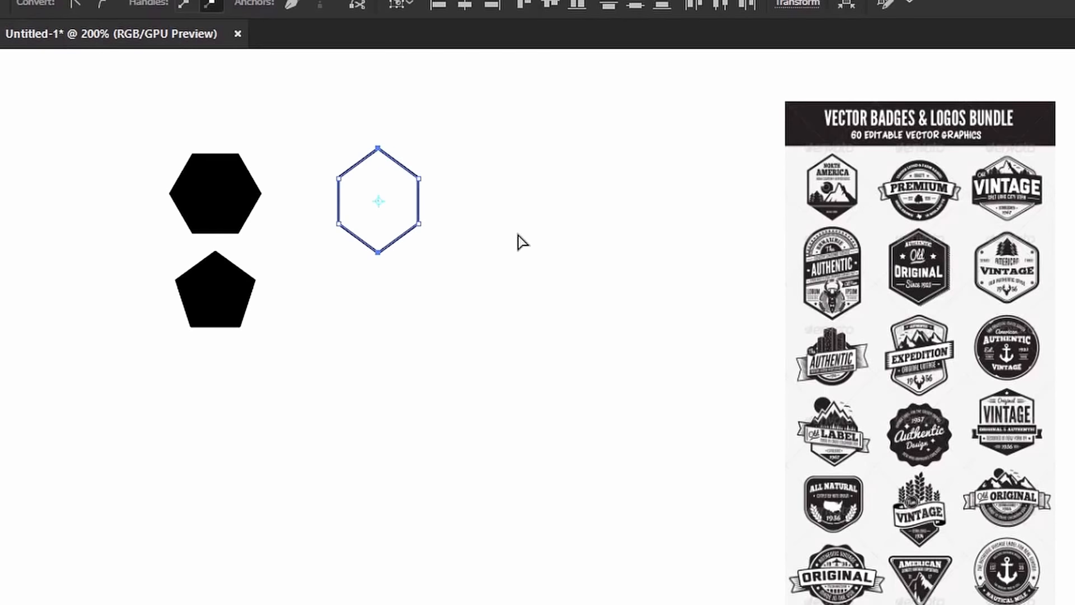
{"action": "left_click", "coordinate": [521, 242]}
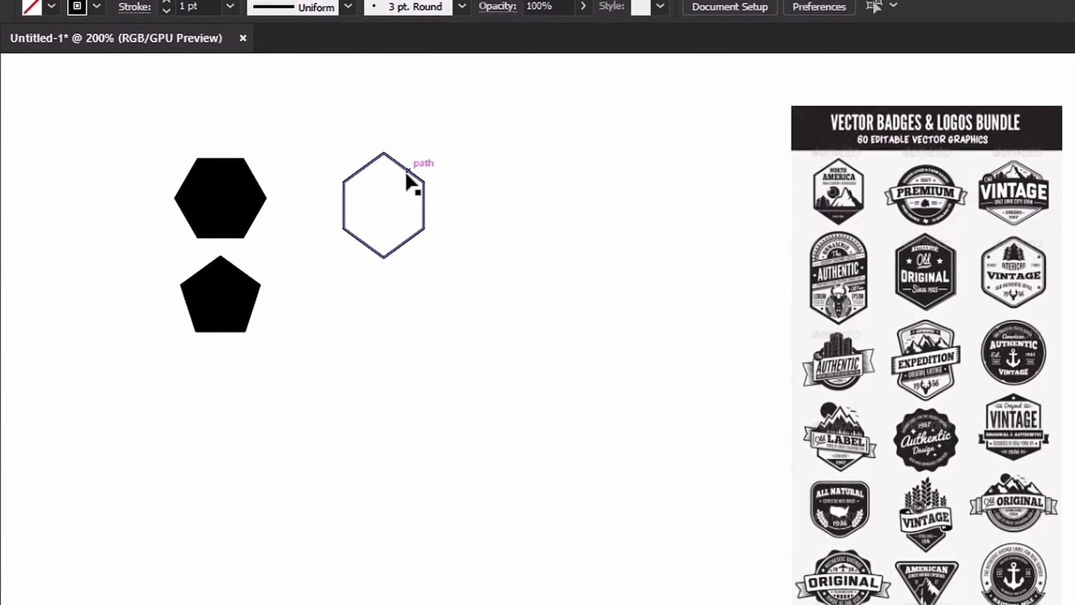
Set the outlined hexagon's stroke to 2 pt and align it to the outside of the path
{"action": "left_click", "coordinate": [406, 174]}
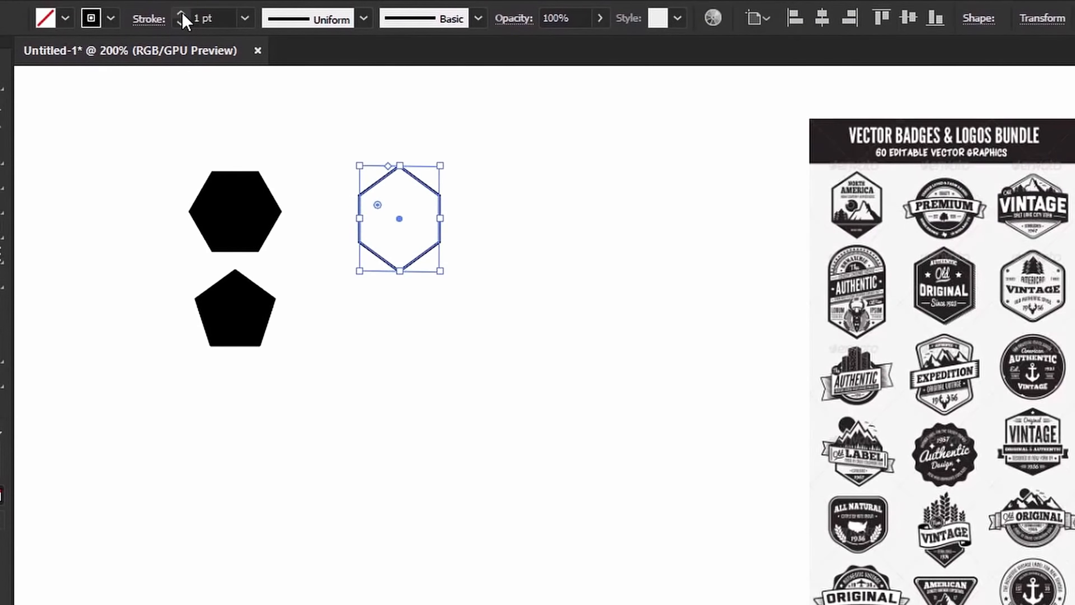
{"action": "left_click", "coordinate": [181, 13]}
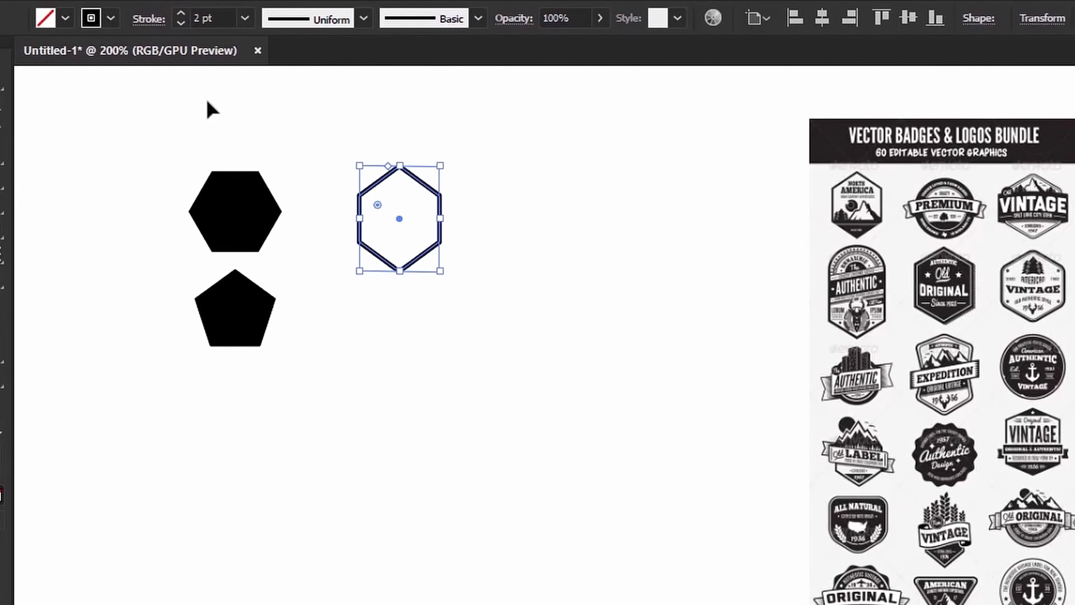
{"action": "left_click", "coordinate": [149, 19]}
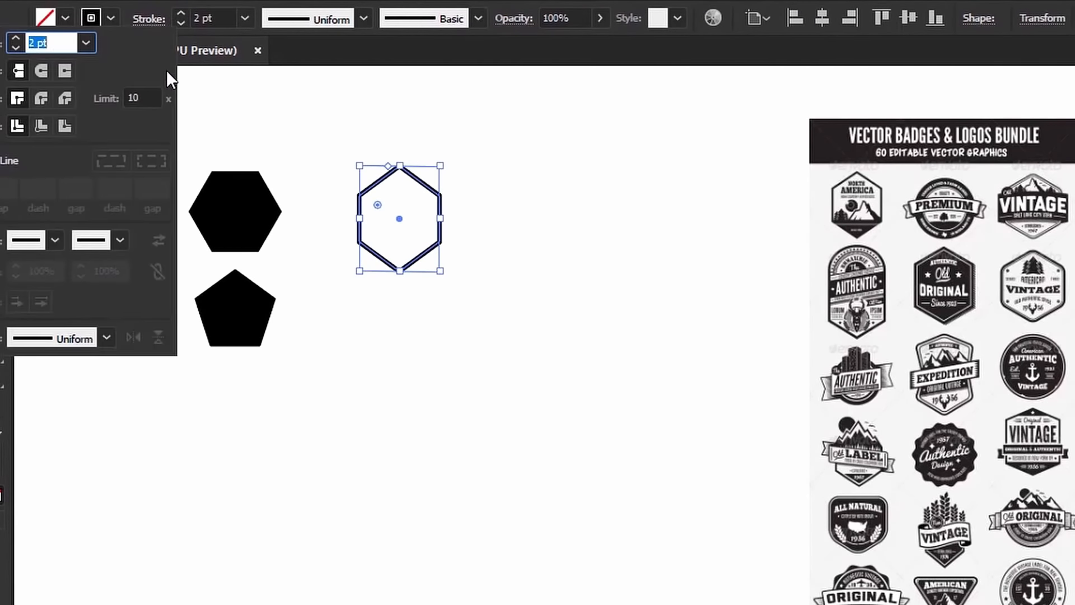
{"action": "left_click", "coordinate": [69, 124]}
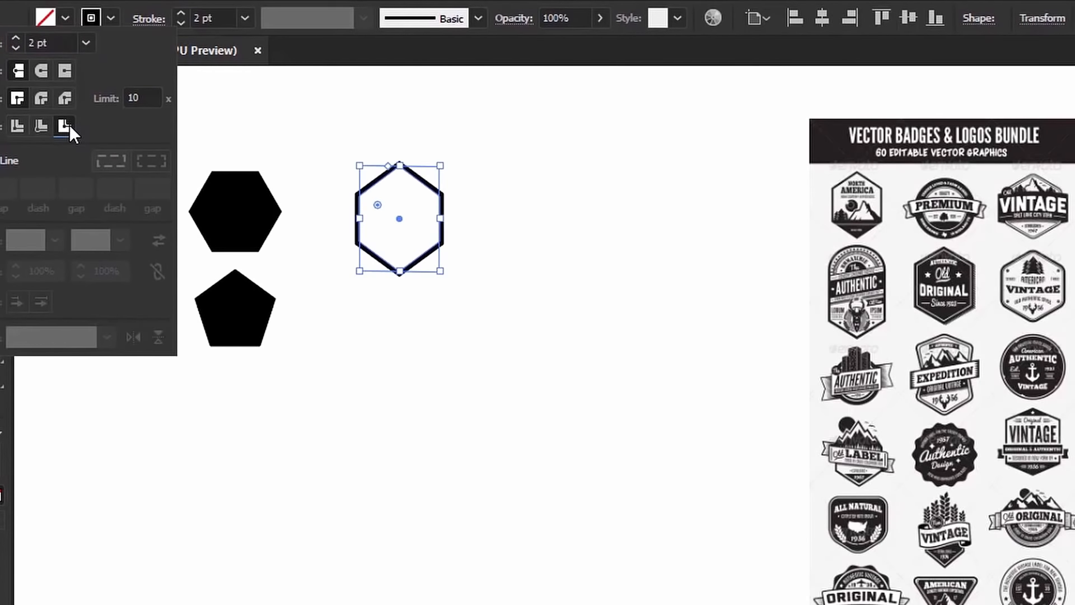
{"action": "left_click", "coordinate": [532, 300]}
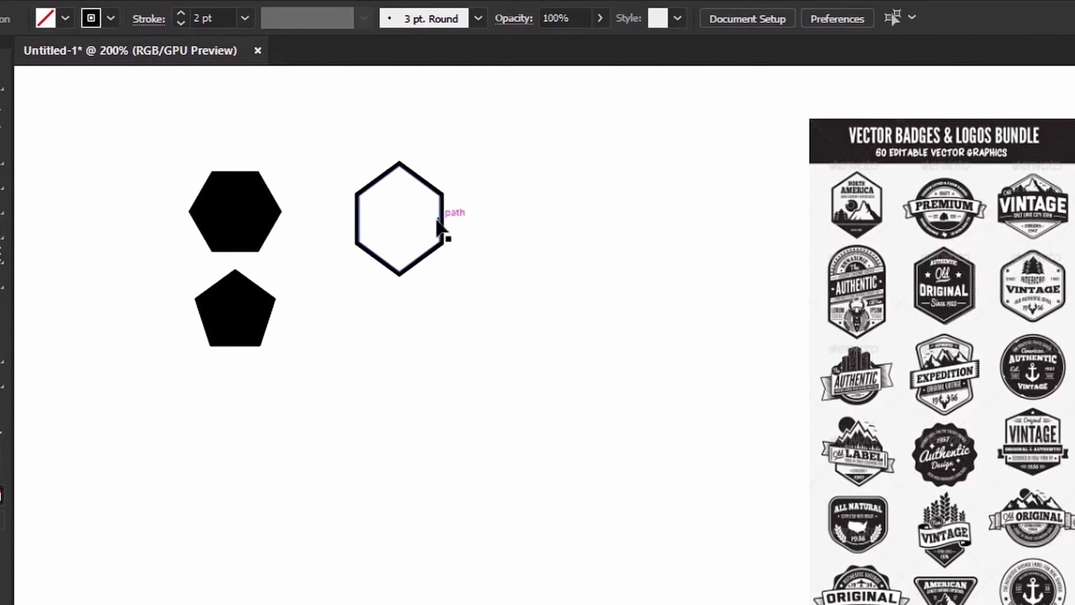
Move the outlined hexagon farther right and draw a horizontal line across it between its two lower side corners
{"action": "left_click_drag", "start_coordinate": [444, 230], "coordinate": [577, 218]}
{"action": "left_click", "coordinate": [675, 223]}
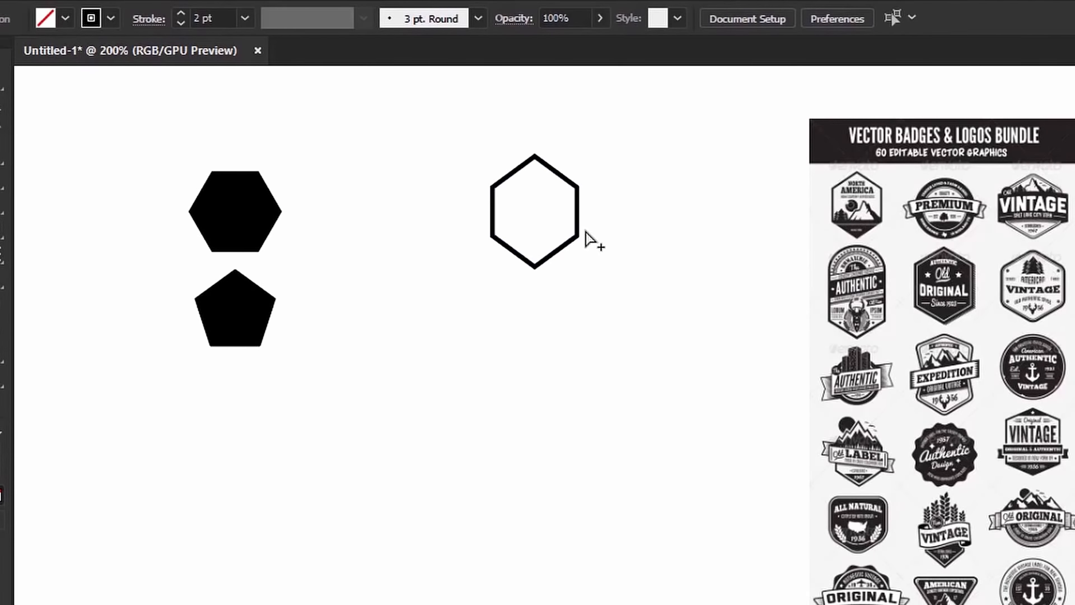
{"action": "scroll", "coordinate": [586, 232], "scroll_direction": "up", "scroll_amount": 1}
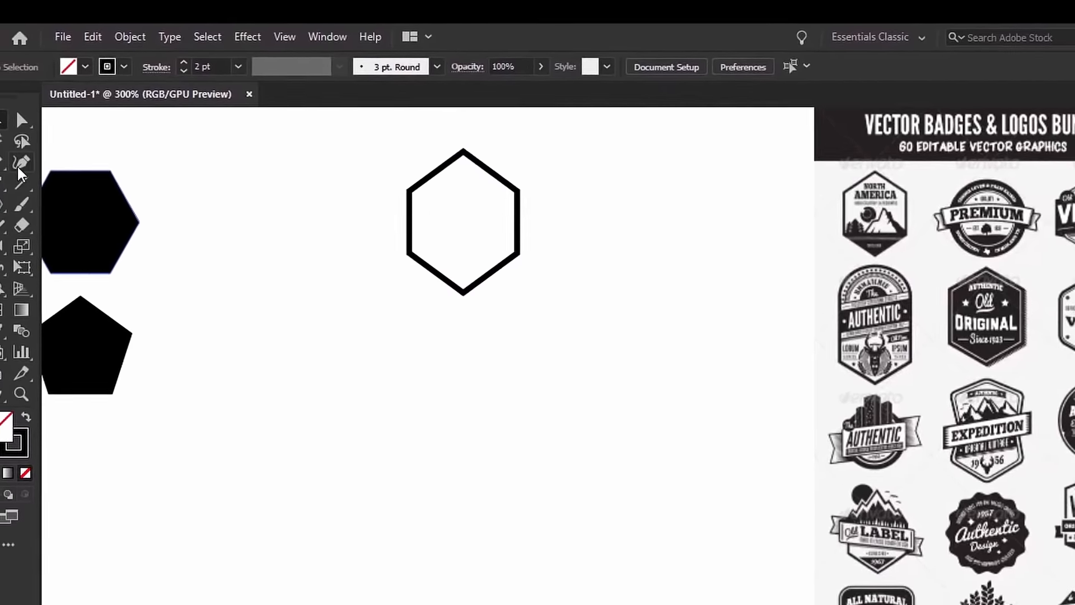
{"action": "left_click", "coordinate": [21, 183]}
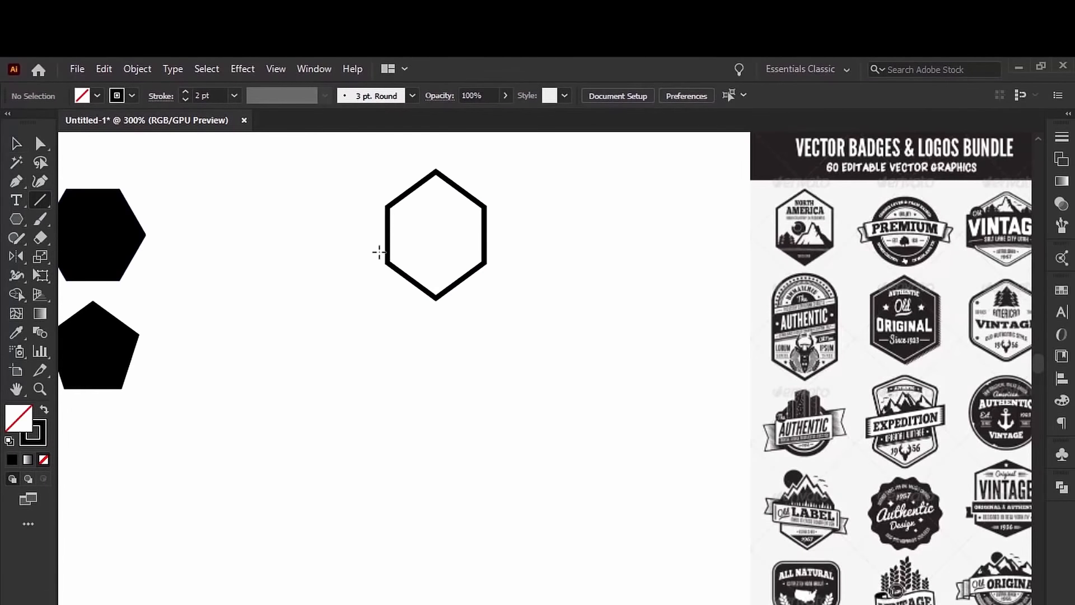
{"action": "left_click_drag", "start_coordinate": [389, 261], "coordinate": [482, 261]}
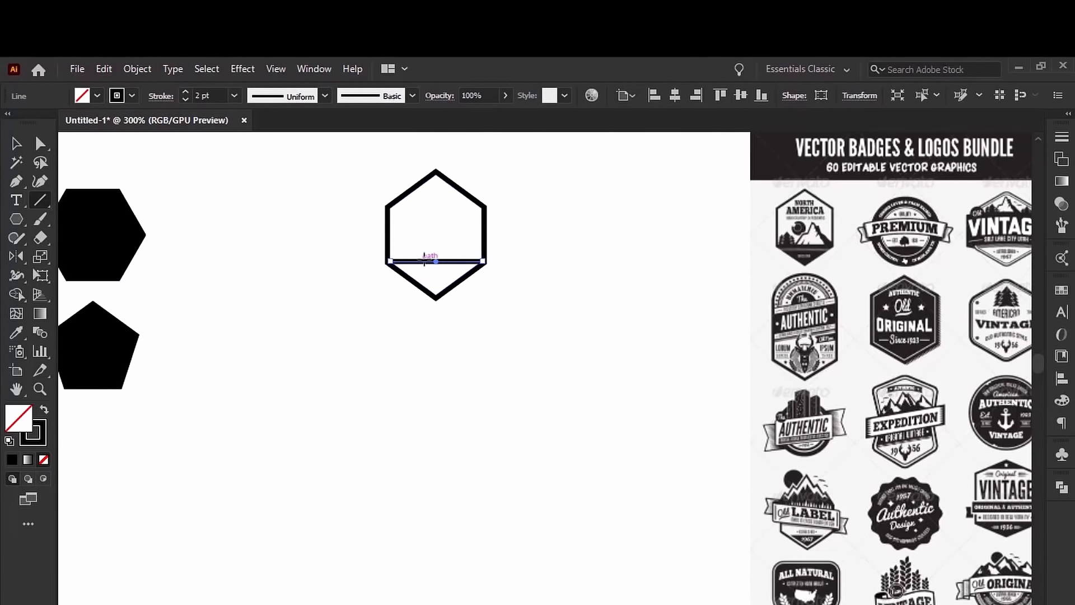
Set the stroke weight of the outlined hexagon and its horizontal line to 1 pt
{"action": "key", "text": "v"}
{"action": "left_click_drag", "start_coordinate": [371, 182], "coordinate": [474, 288]}
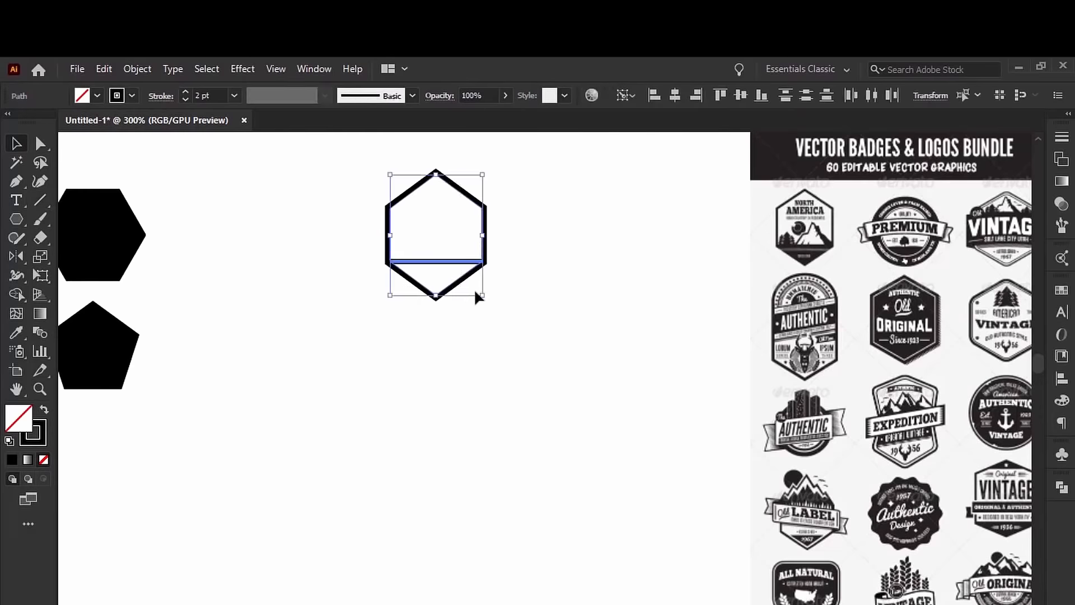
{"action": "left_click", "coordinate": [186, 100]}
{"action": "left_click", "coordinate": [238, 253]}
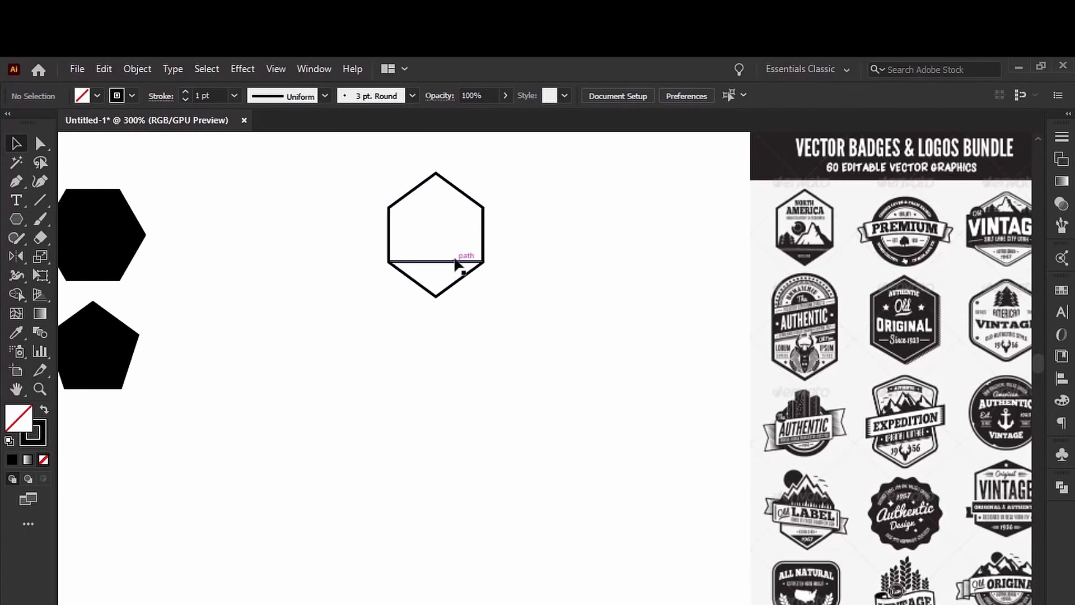
Draw a small upright triangle with the Star tool inside the outlined hexagon and swap its stroke and fill so it is solid black
{"action": "left_click", "coordinate": [23, 221]}
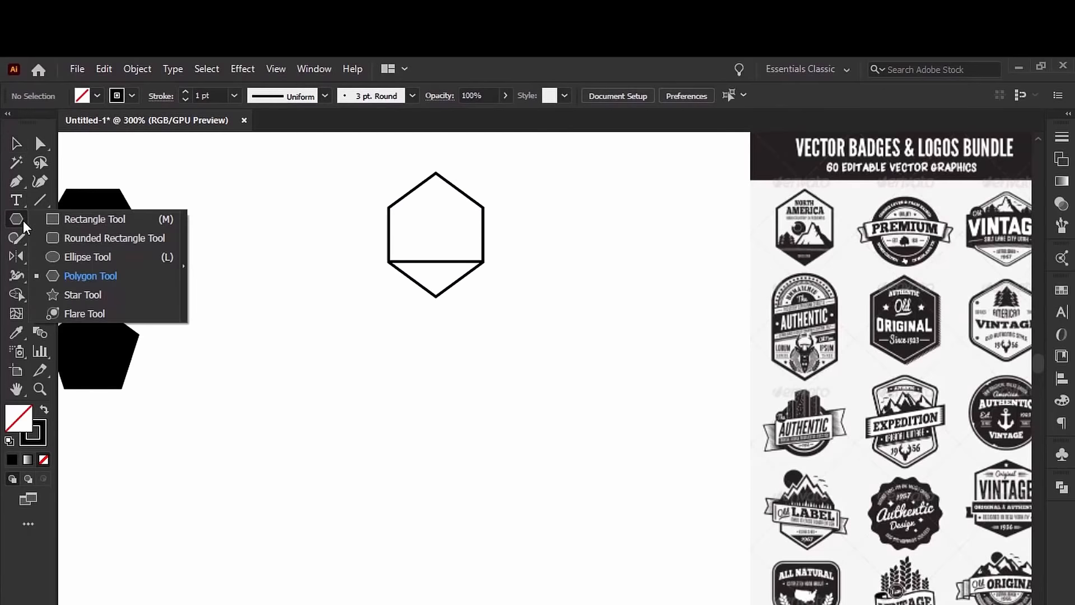
{"action": "left_click", "coordinate": [98, 297]}
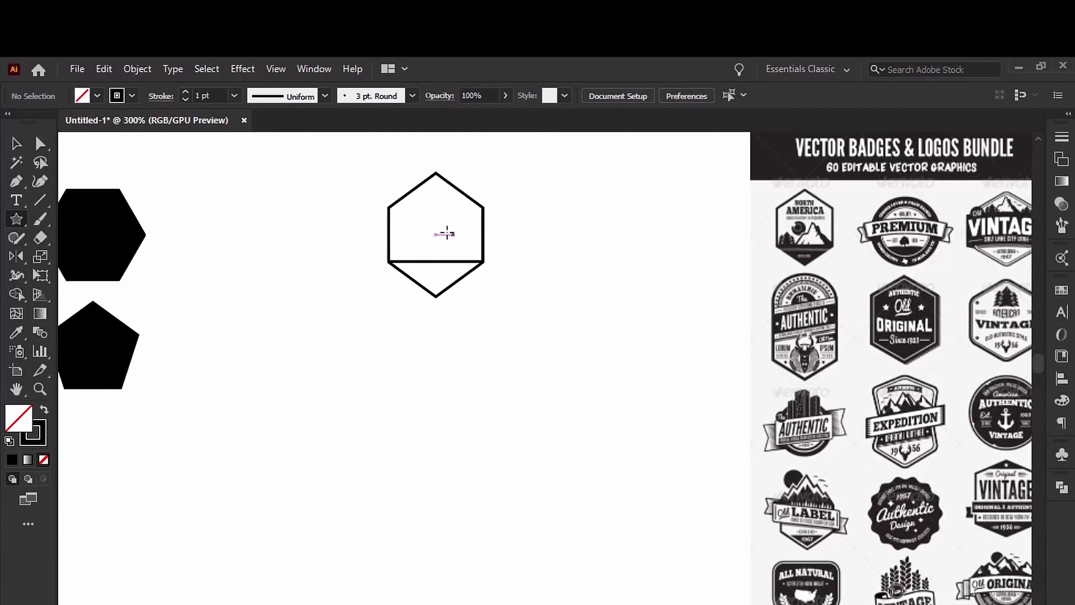
{"action": "left_click_drag", "start_coordinate": [441, 228], "coordinate": [449, 248]}
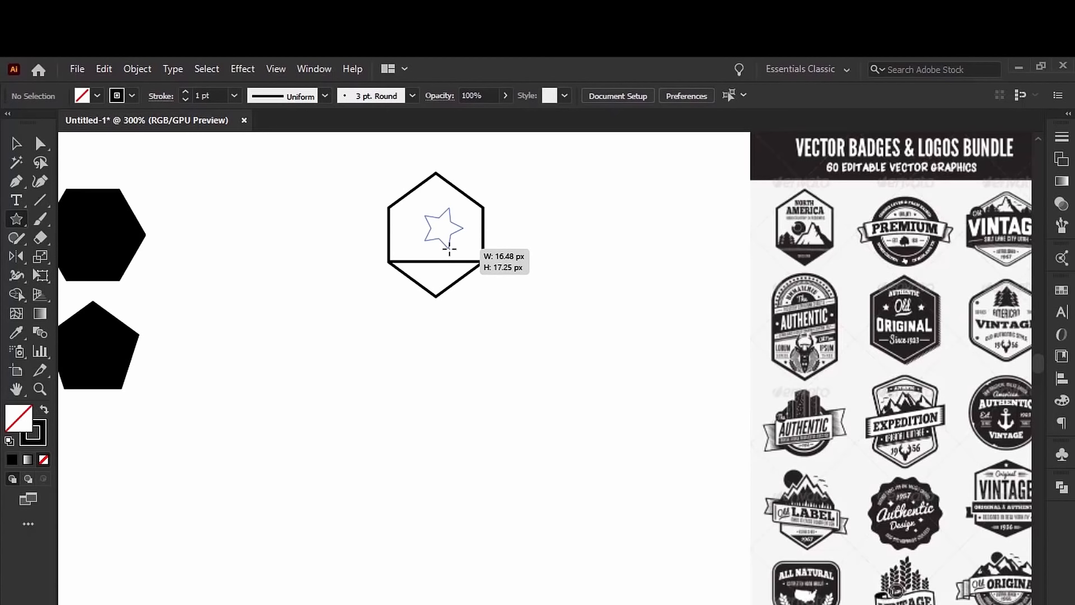
{"action": "key", "text": "Down"}
{"action": "left_click_drag", "start_coordinate": [449, 248], "coordinate": [459, 239]}
{"action": "key", "text": "Down"}
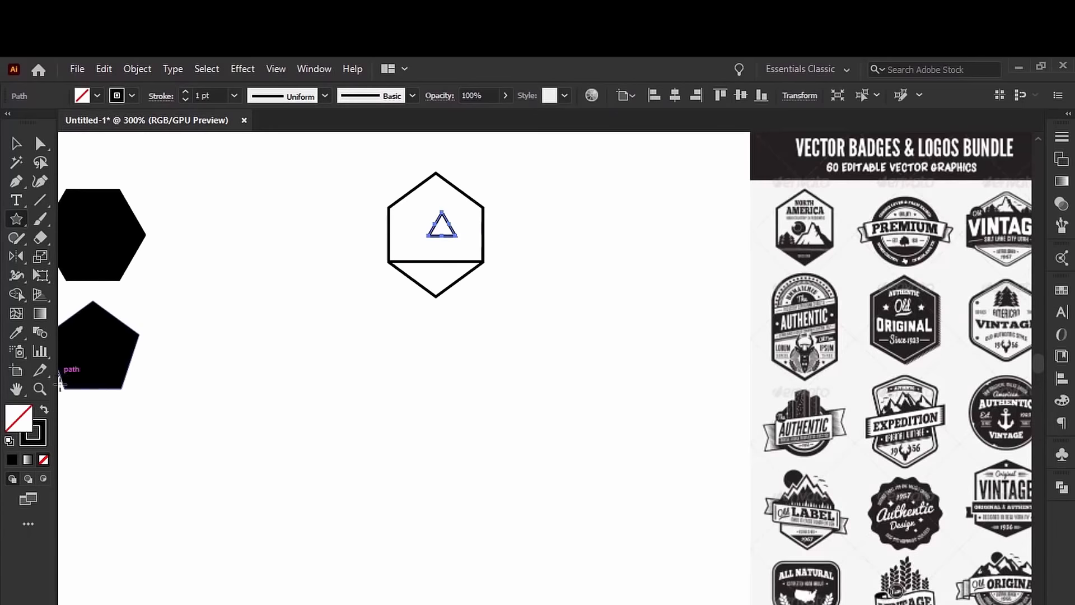
{"action": "left_click", "coordinate": [43, 411]}
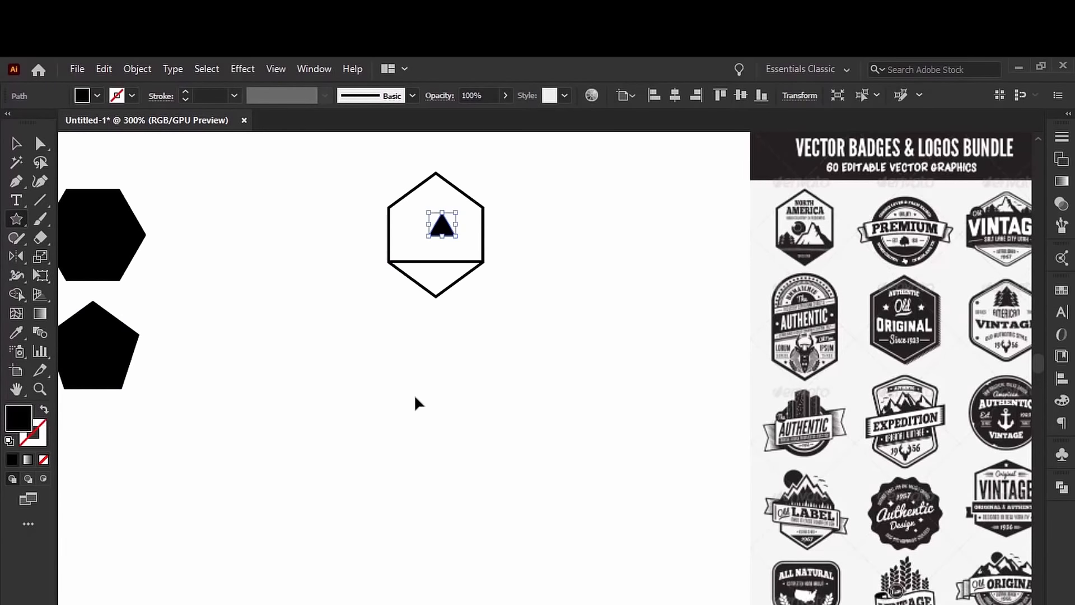
Place two overlapping black triangles side by side on the horizontal line, next to the hexagon's right side
{"action": "key", "text": "ctrl+shift+a"}
{"action": "scroll", "coordinate": [453, 237], "scroll_direction": "up", "scroll_amount": 3}
{"action": "left_click_drag", "start_coordinate": [477, 212], "coordinate": [519, 314]}
{"action": "key", "text": "v"}
{"action": "left_click", "coordinate": [691, 331]}
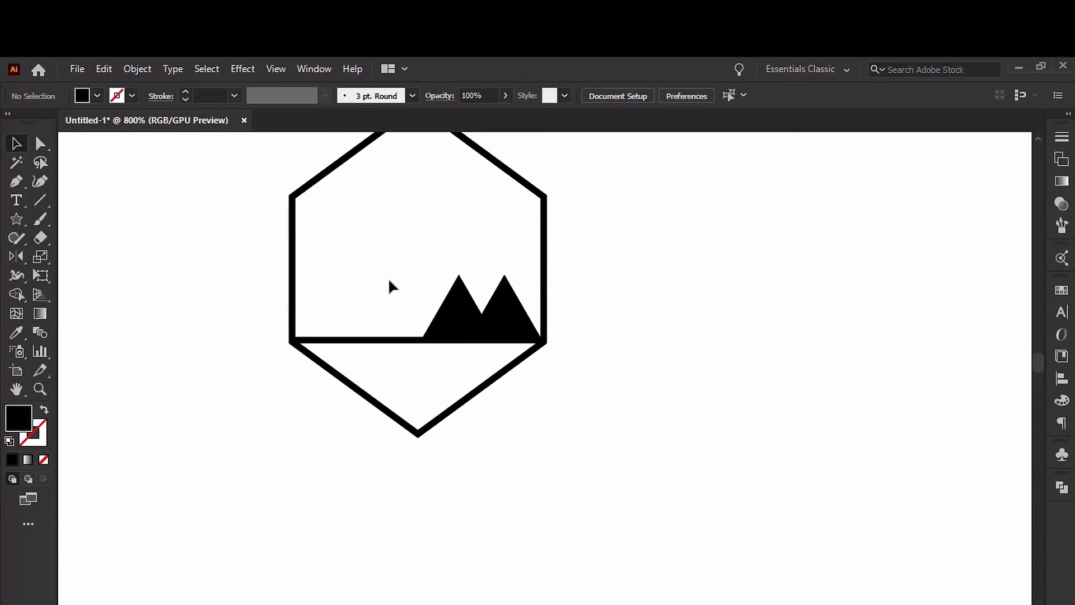
Select both black triangles, scale them up proportionally and reposition them on the horizontal line
{"action": "left_click_drag", "start_coordinate": [413, 243], "coordinate": [526, 308]}
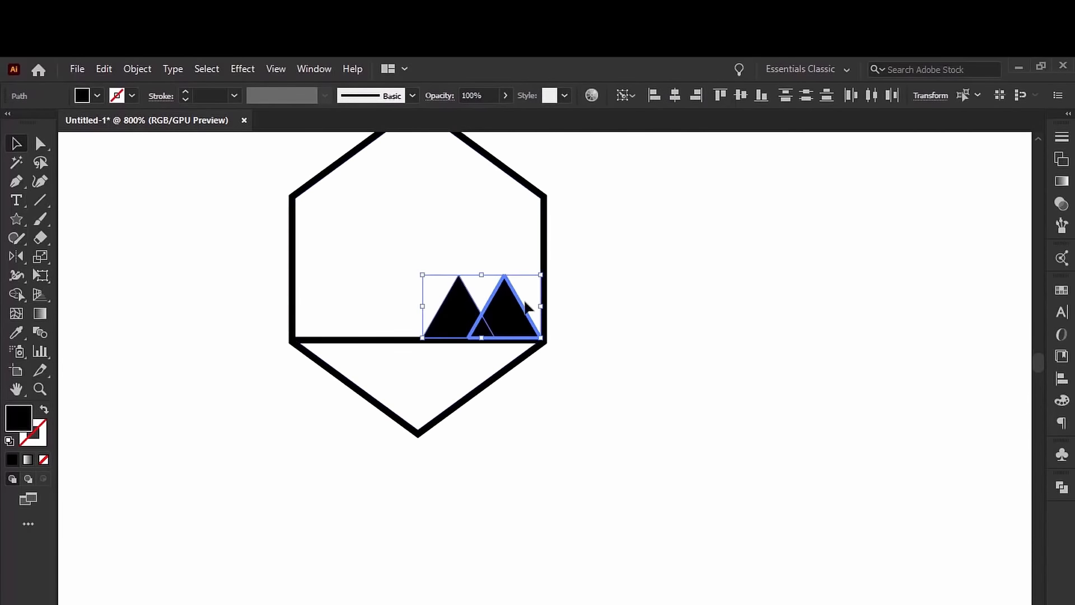
{"action": "left_click_drag", "start_coordinate": [482, 272], "coordinate": [480, 254]}
{"action": "left_click_drag", "start_coordinate": [511, 305], "coordinate": [504, 308]}
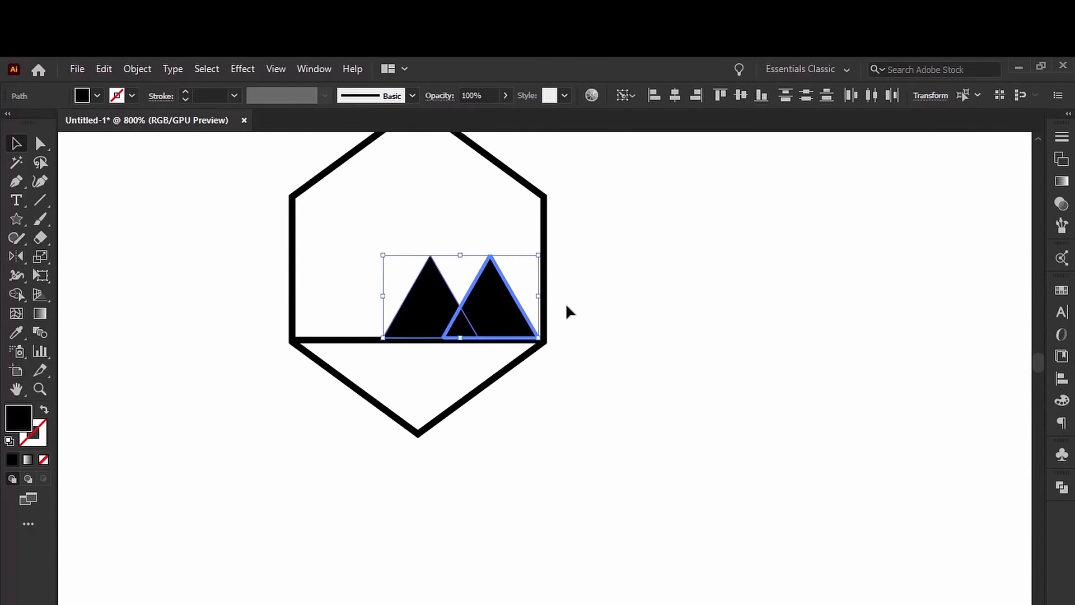
Nudge both black triangles right until the right one's base corner meets the hexagon's right side
{"action": "left_click", "coordinate": [600, 303]}
{"action": "left_click", "coordinate": [428, 314]}
{"action": "left_click", "coordinate": [507, 311], "text": "shift"}
{"action": "key", "text": "Right"}
{"action": "key", "text": "Right"}
{"action": "key", "text": "Right"}
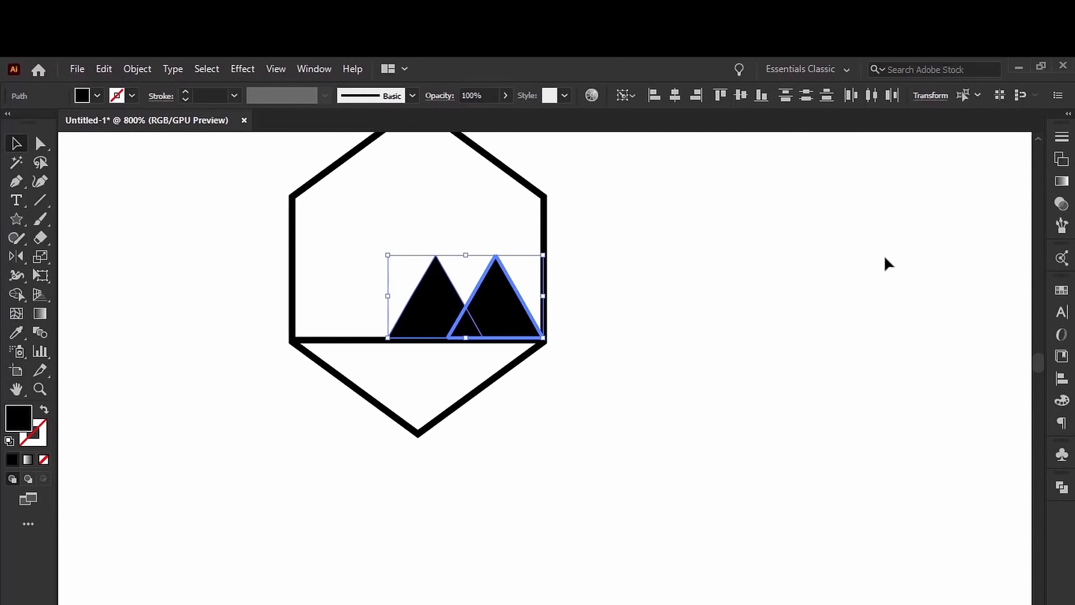
{"action": "left_click", "coordinate": [884, 259]}
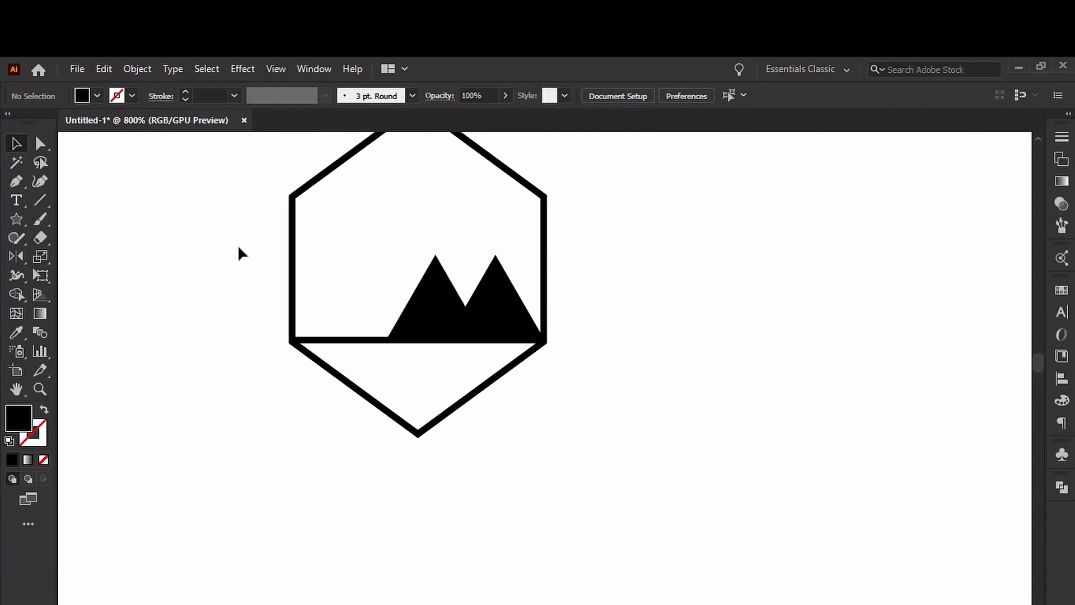
Set the fill to white and start a Pen path from the left triangle's peak down its left slope
{"action": "key", "text": "p"}
{"action": "left_click", "coordinate": [98, 96]}
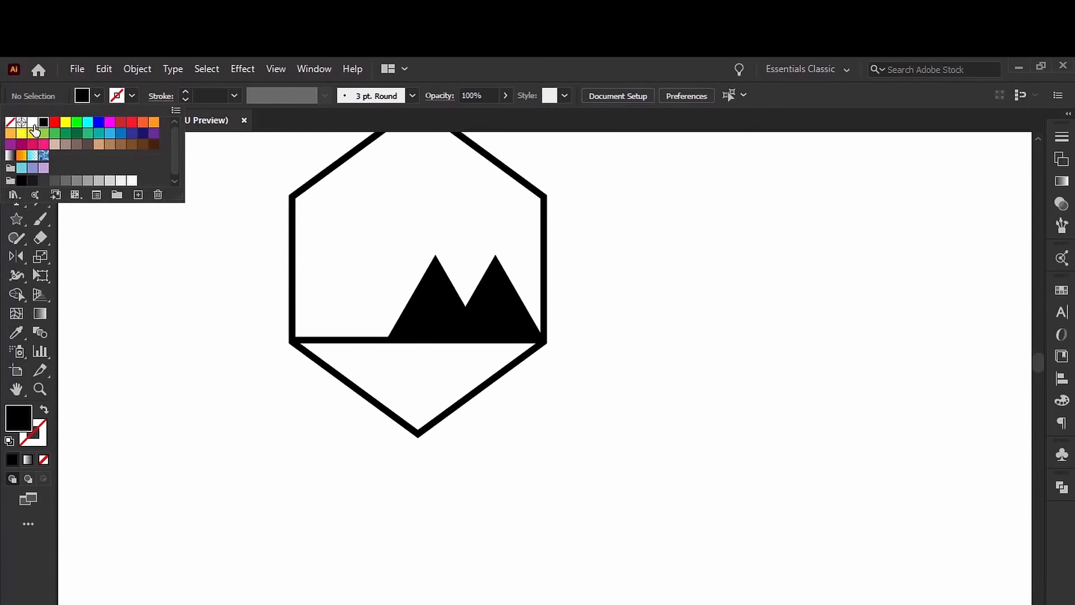
{"action": "left_click", "coordinate": [33, 122]}
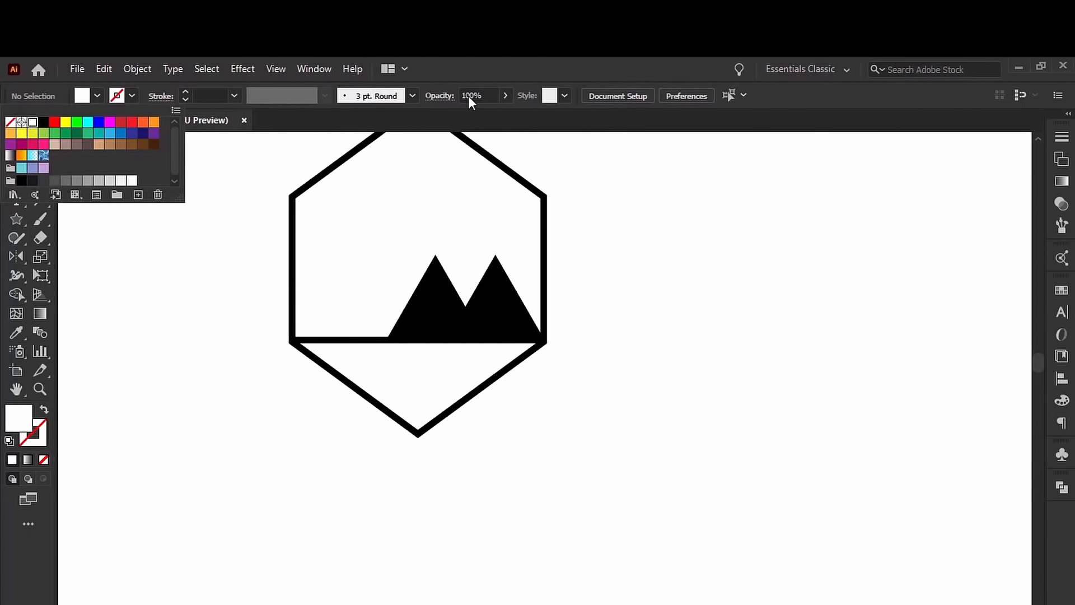
{"action": "left_click", "coordinate": [436, 256]}
{"action": "left_click", "coordinate": [435, 283]}
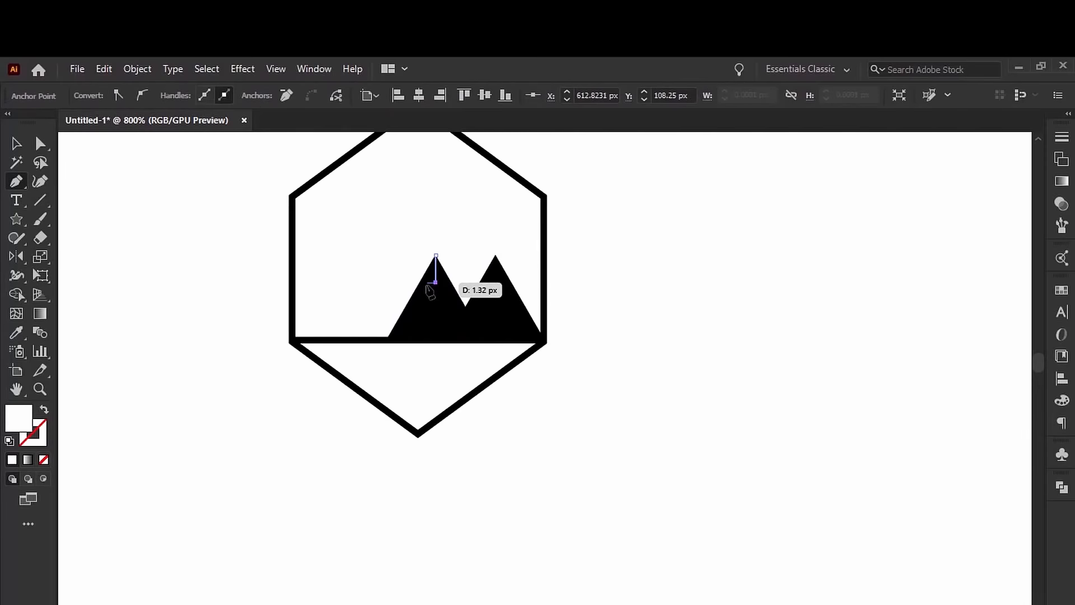
{"action": "key", "text": "ctrl+z"}
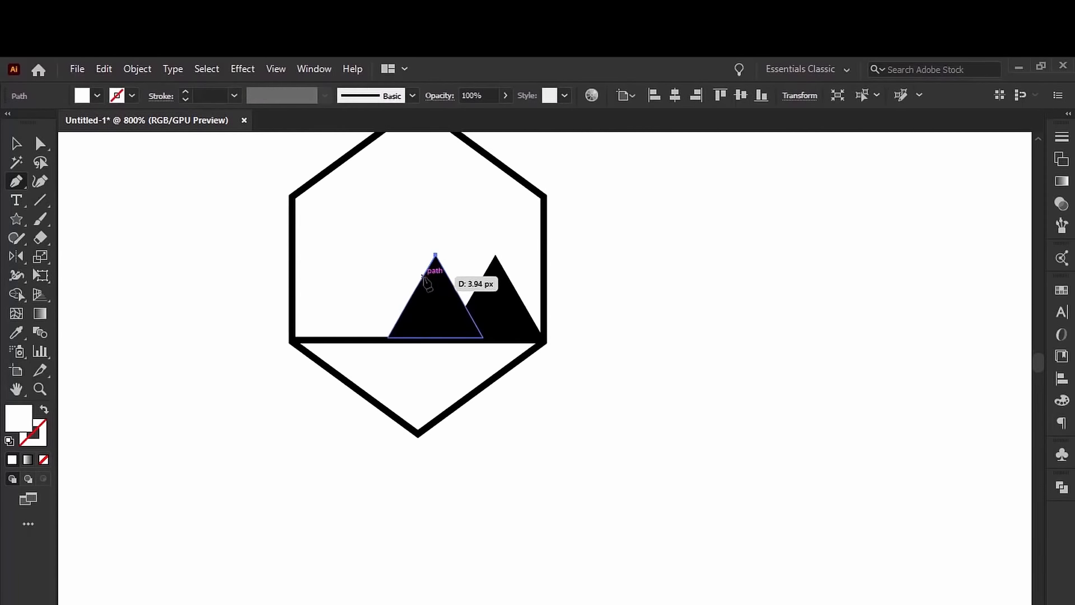
{"action": "left_click", "coordinate": [422, 277]}
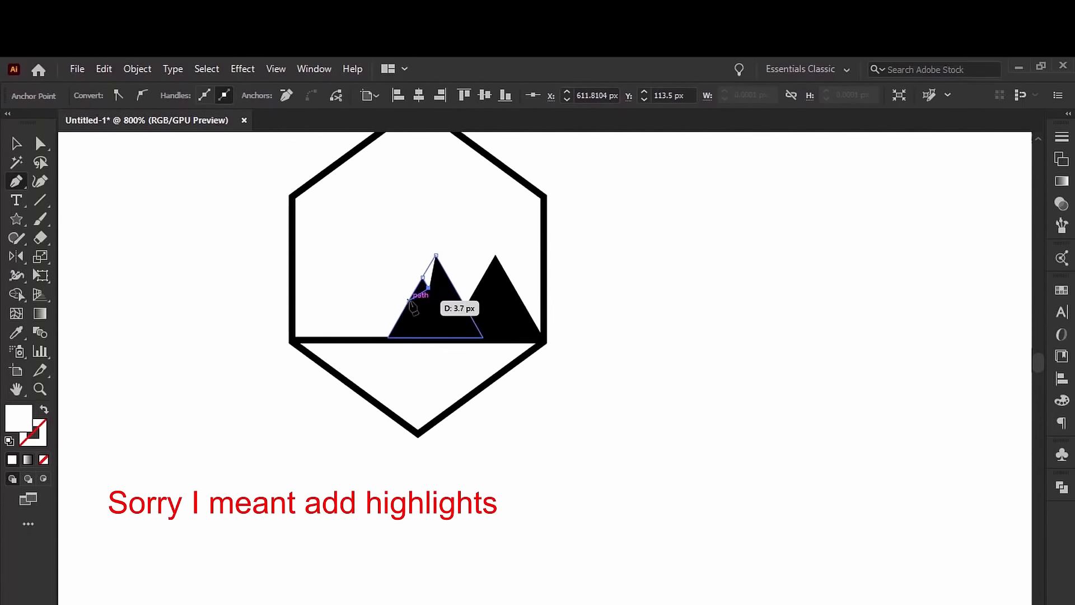
{"action": "left_click", "coordinate": [428, 288]}
{"action": "left_click", "coordinate": [409, 301]}
{"action": "key", "text": "ctrl+z"}
{"action": "key", "text": "ctrl+z"}
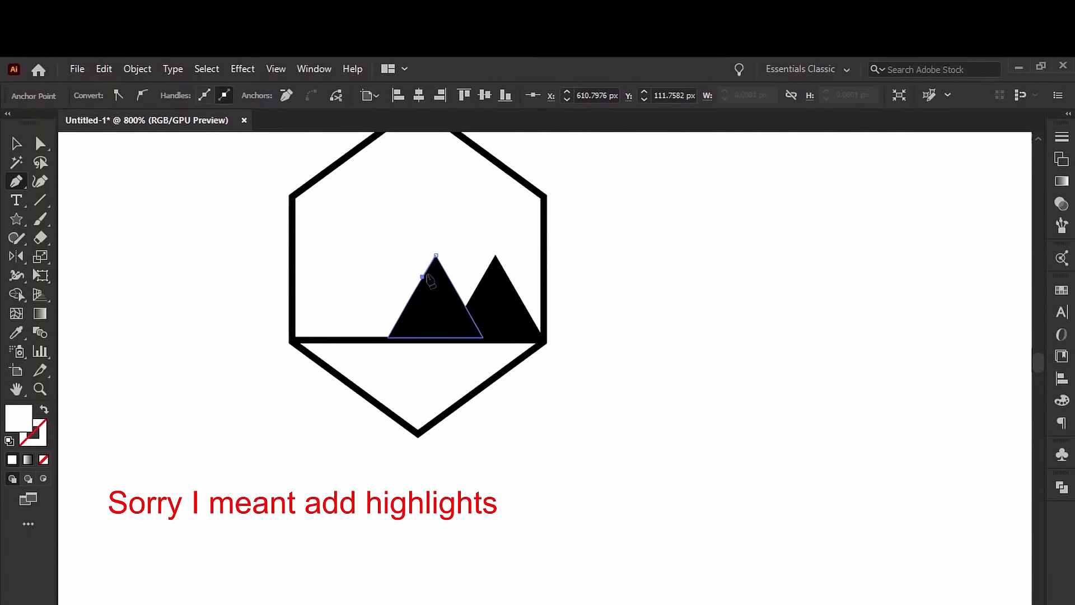
Continue the white highlight path down the left slope and across the triangle's face, closing it at the peak
{"action": "left_click", "coordinate": [408, 303]}
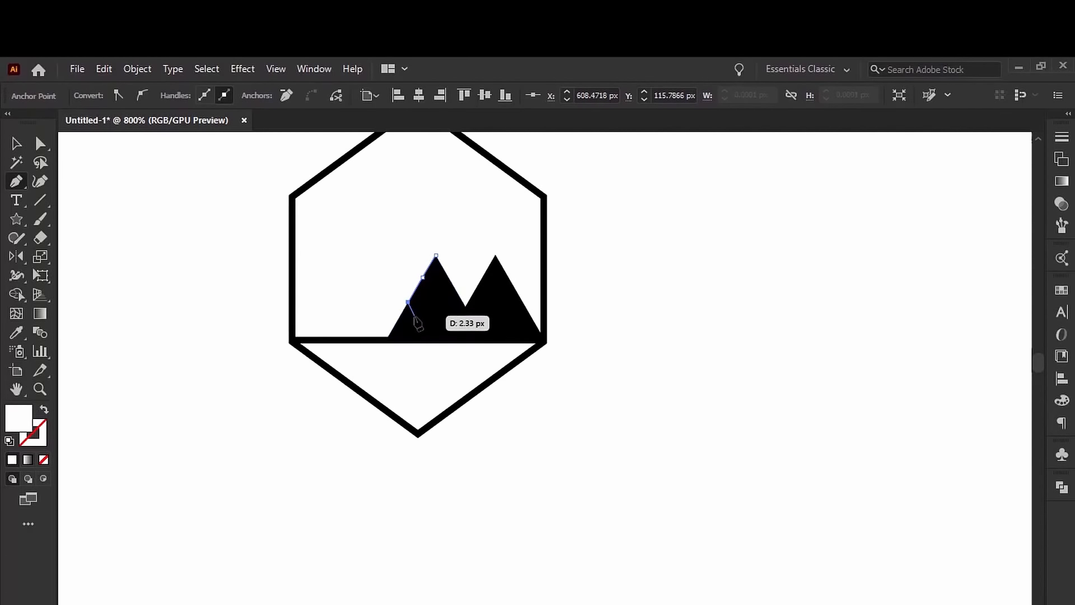
{"action": "left_click", "coordinate": [415, 316]}
{"action": "left_click", "coordinate": [438, 312]}
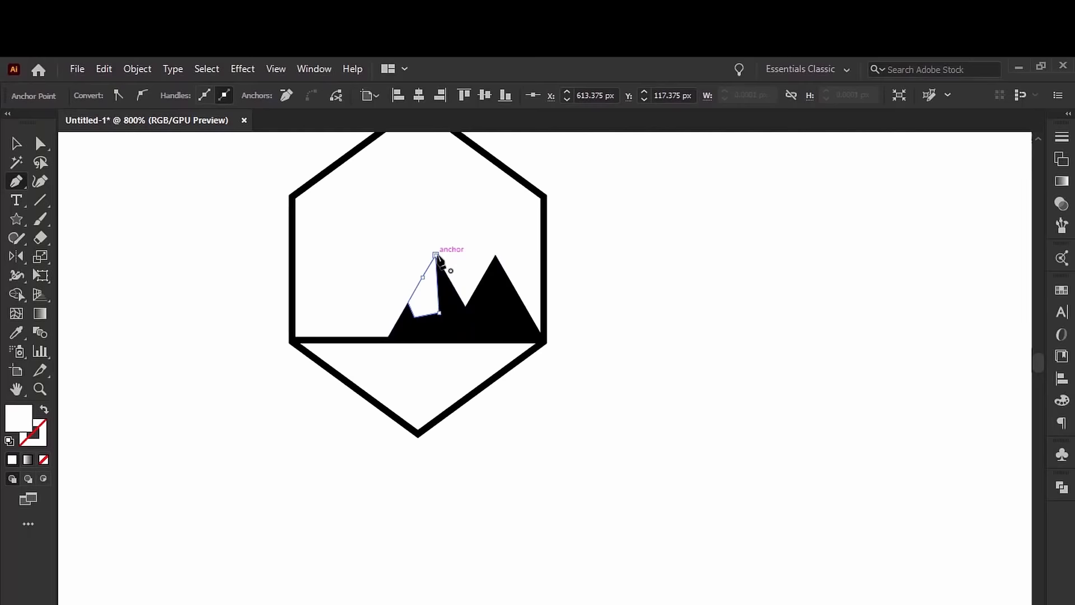
{"action": "left_click", "coordinate": [436, 256]}
{"action": "left_click", "coordinate": [521, 283], "text": "ctrl"}
{"action": "key", "text": "v"}
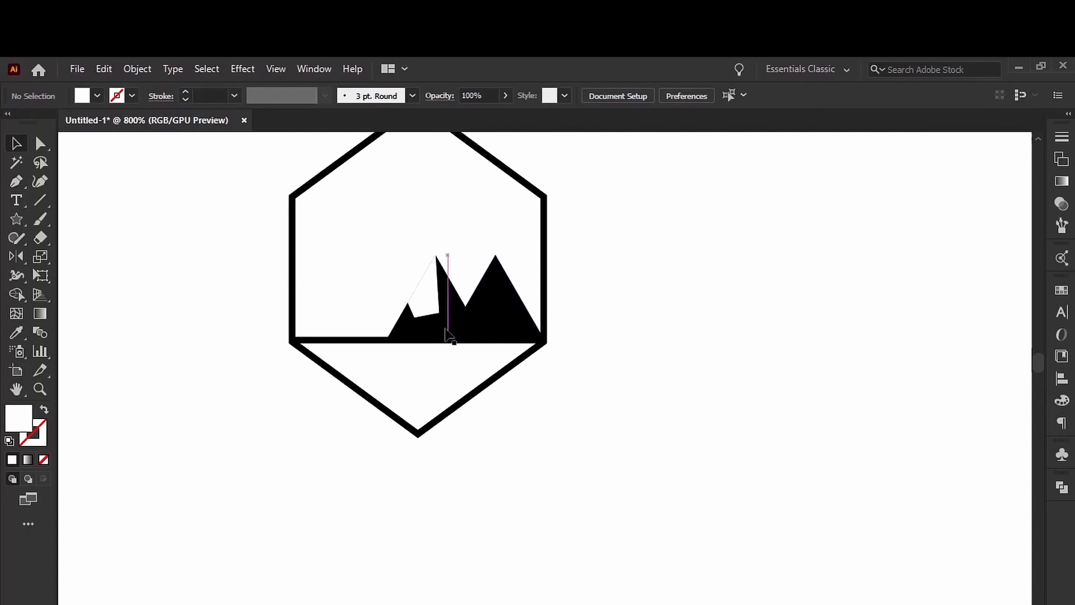
Select the left triangle with its white highlight and nudge both right so they overlap more of the right triangle
{"action": "left_click", "coordinate": [455, 328]}
{"action": "left_click", "coordinate": [421, 268]}
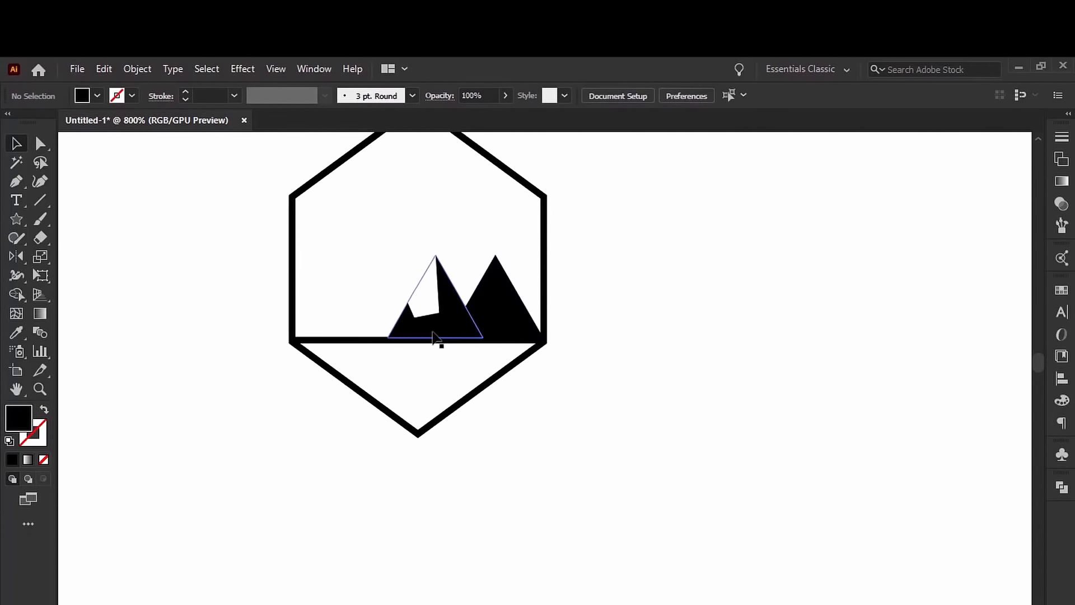
{"action": "left_click", "coordinate": [434, 325]}
{"action": "left_click", "coordinate": [421, 296], "text": "shift"}
{"action": "key", "text": "Right"}
{"action": "key", "text": "Right"}
{"action": "key", "text": "Right"}
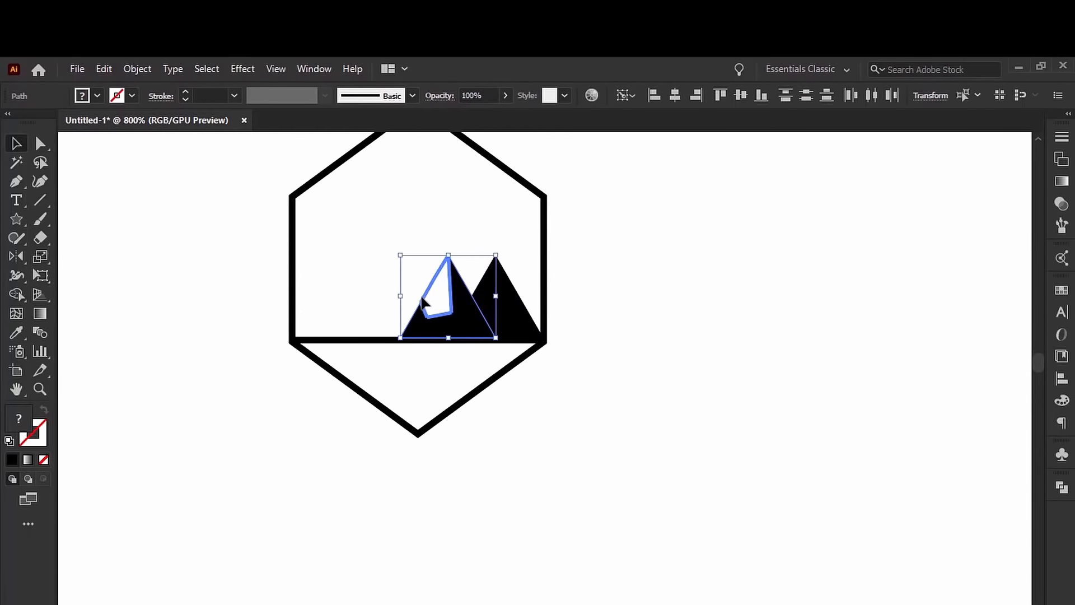
{"action": "key", "text": "Right"}
{"action": "key", "text": "Right"}
{"action": "key", "text": "Right"}
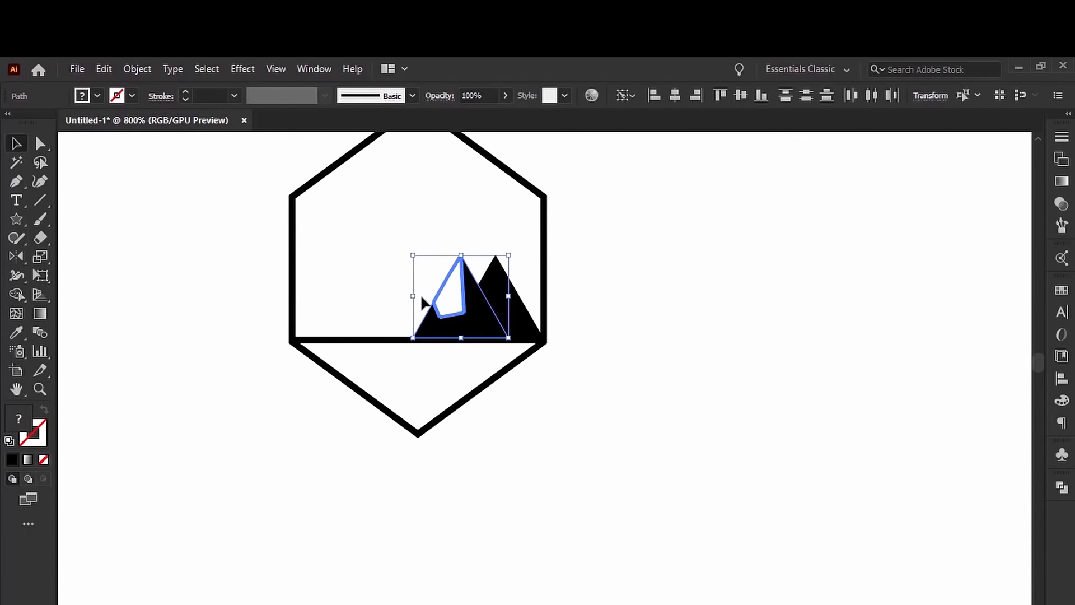
{"action": "left_click", "coordinate": [152, 292]}
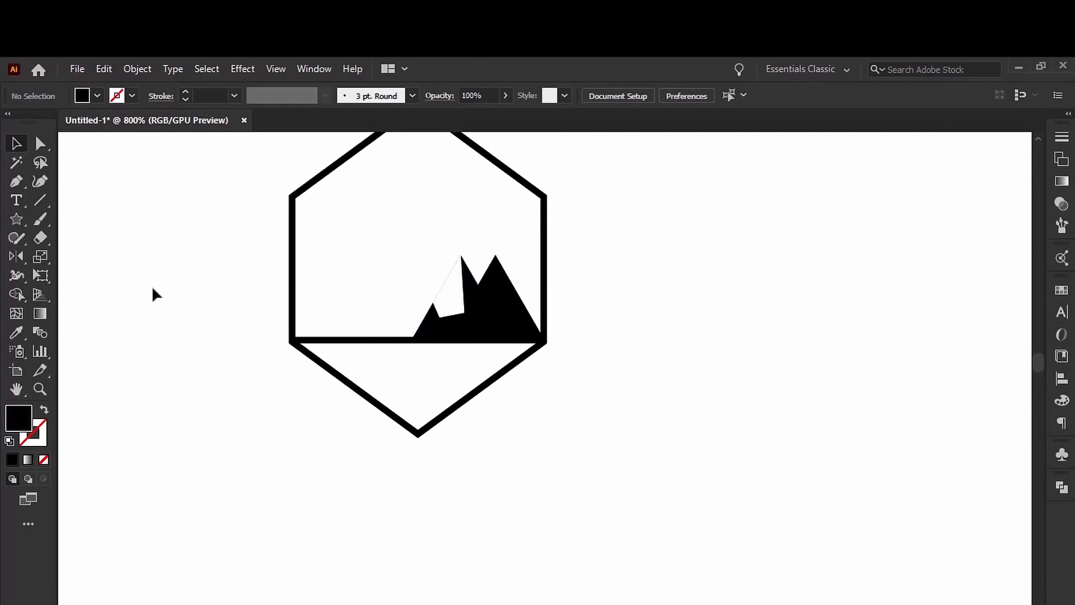
Draw a closed, jagged snowcap shape with the Pen tool over the right triangle's peak
{"action": "key", "text": "p"}
{"action": "left_click", "coordinate": [495, 255]}
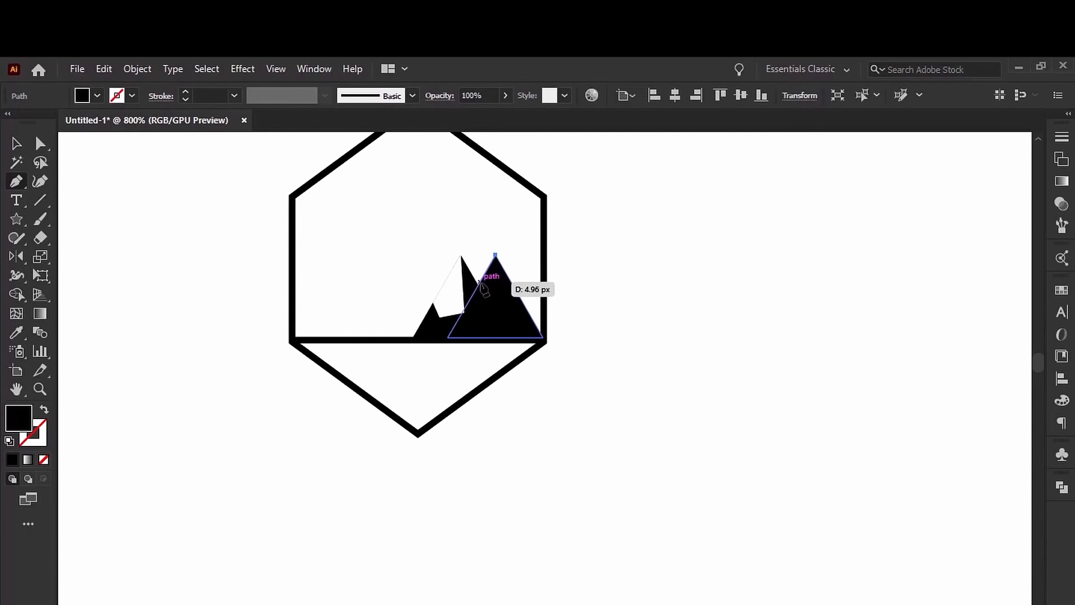
{"action": "left_click", "coordinate": [479, 281]}
{"action": "left_click", "coordinate": [497, 292]}
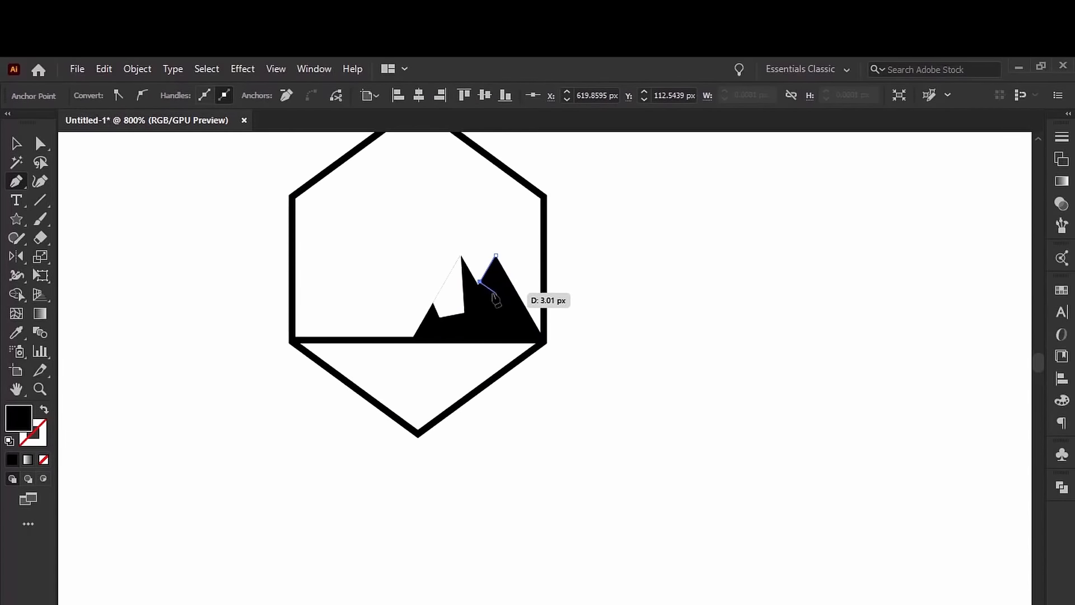
{"action": "mouse_move", "coordinate": [499, 262]}
{"action": "left_mouse_down"}
{"action": "mouse_move", "coordinate": [518, 285]}
{"action": "mouse_move", "coordinate": [499, 262]}
{"action": "left_mouse_up"}
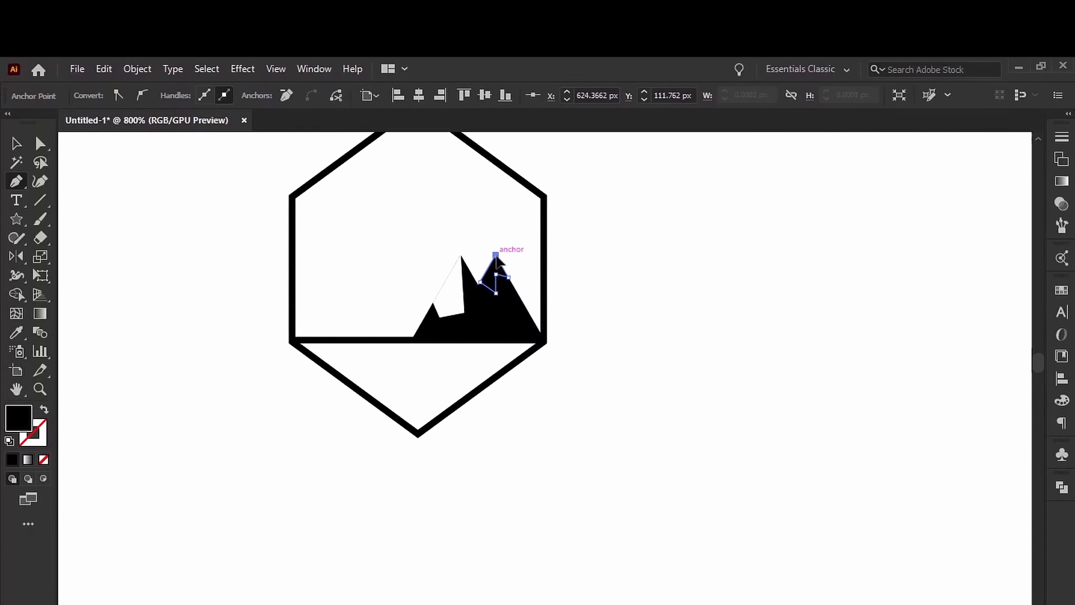
{"action": "left_click", "coordinate": [496, 255]}
Fill the snowcap shape on the right triangle with white and deselect it
{"action": "key", "text": "v"}
{"action": "left_click", "coordinate": [492, 272]}
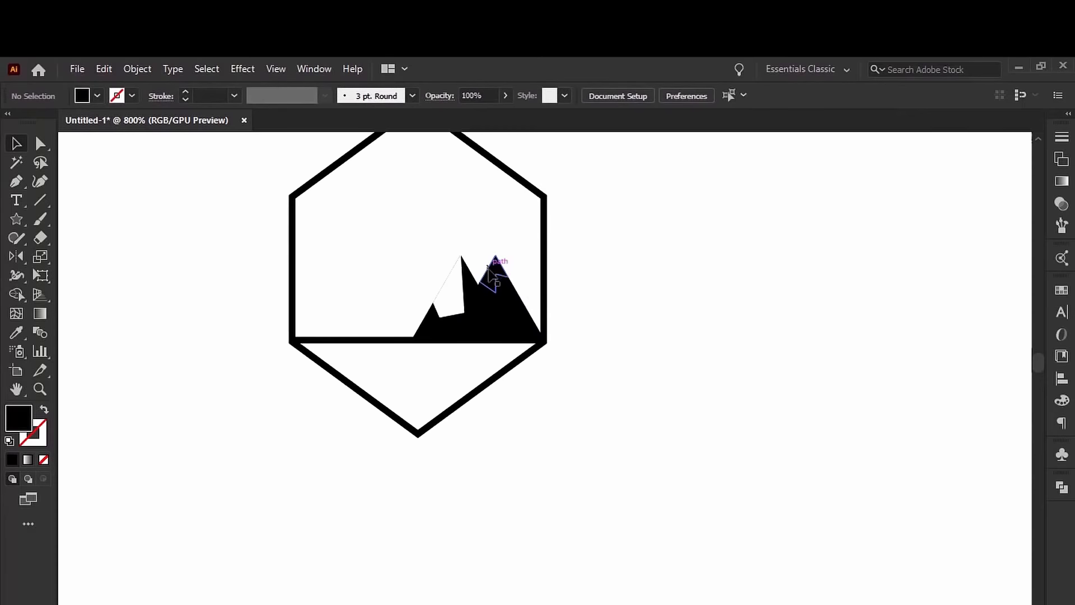
{"action": "left_click", "coordinate": [116, 96]}
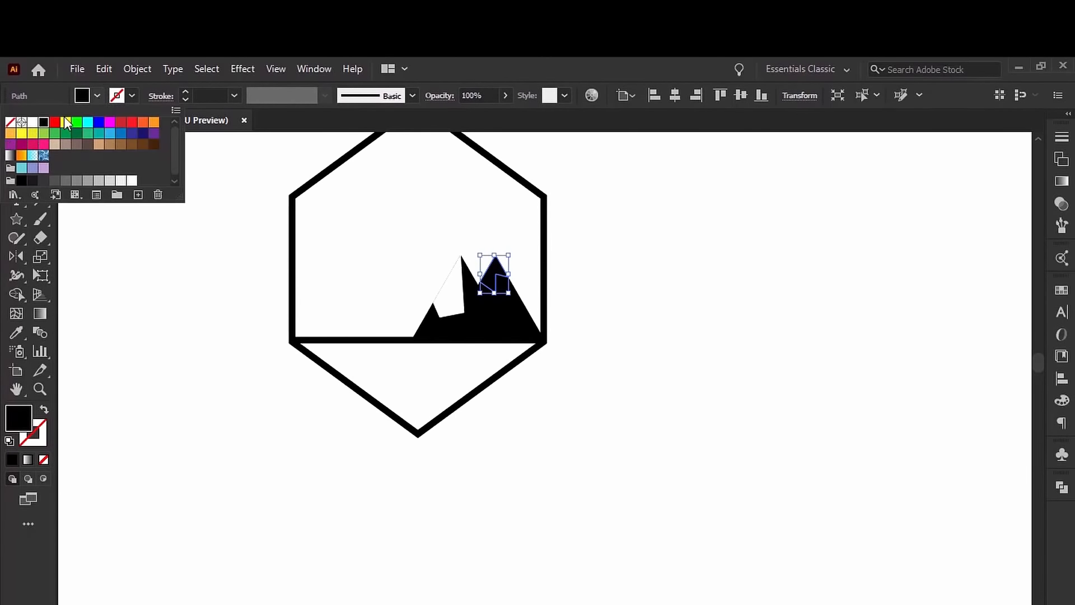
{"action": "left_click", "coordinate": [34, 123]}
{"action": "left_click", "coordinate": [245, 362]}
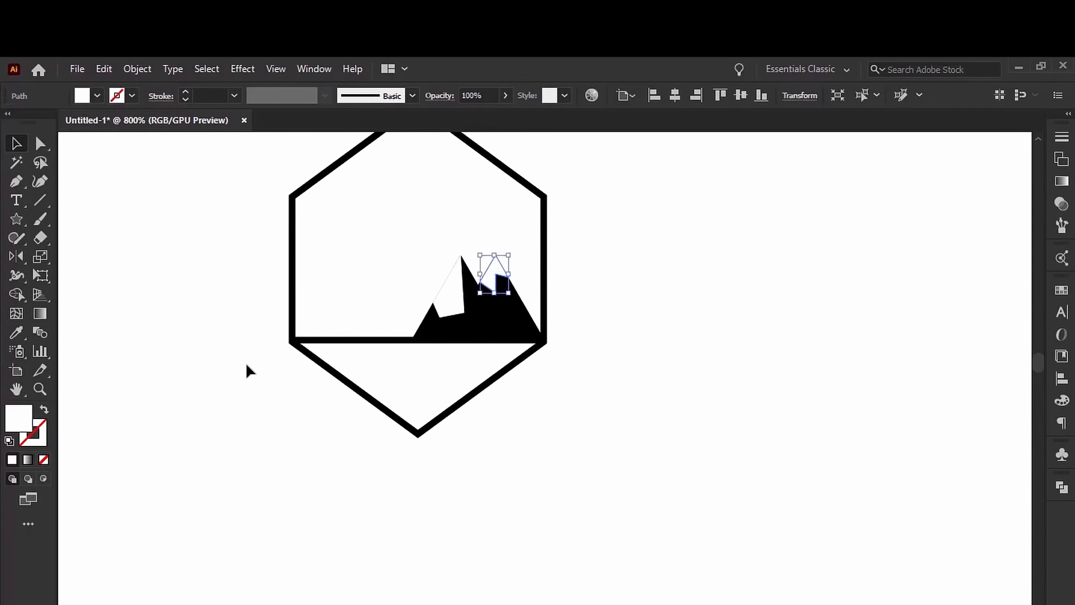
{"action": "left_click", "coordinate": [245, 362]}
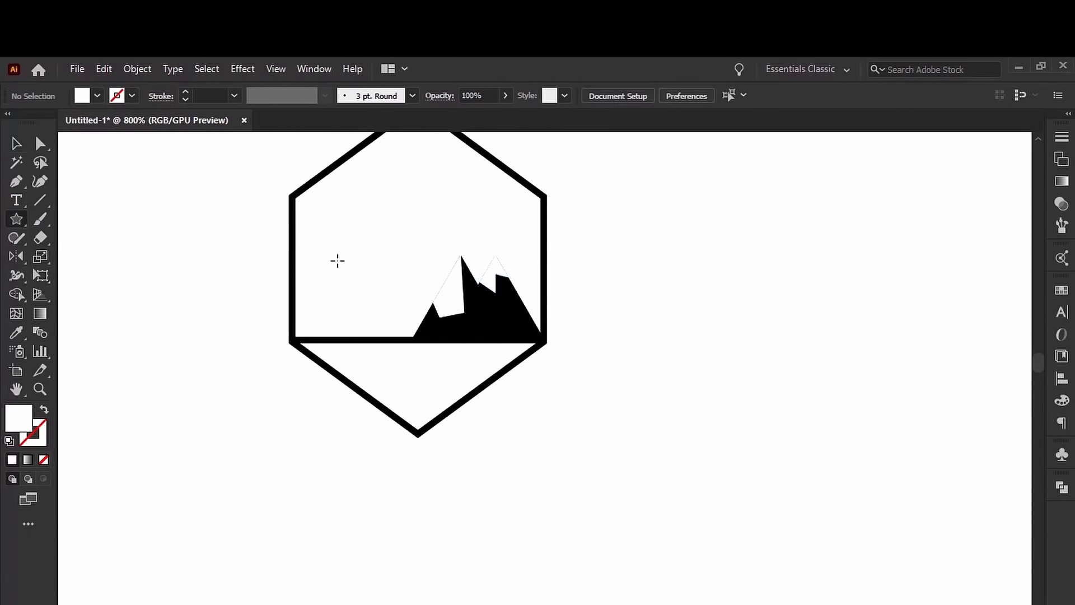
Draw a smaller triangle in the hexagon's left half above the horizontal line and fill it with black
{"action": "mouse_move", "coordinate": [337, 261]}
{"action": "left_mouse_down"}
{"action": "mouse_move", "coordinate": [340, 278]}
{"action": "mouse_move", "coordinate": [355, 274]}
{"action": "left_mouse_up"}
{"action": "left_click", "coordinate": [15, 144]}
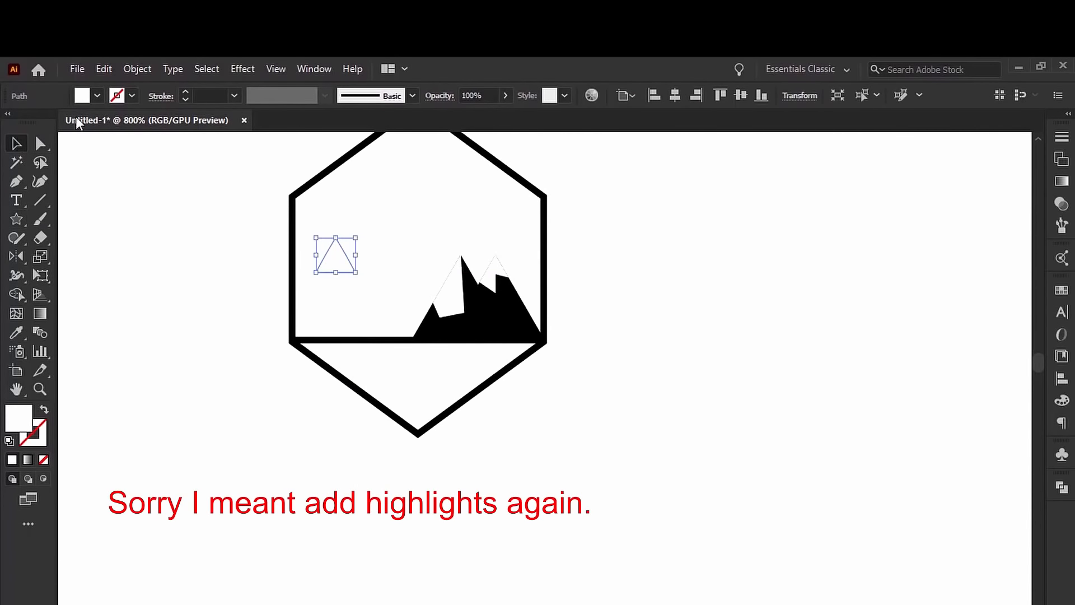
{"action": "left_click", "coordinate": [82, 96]}
{"action": "left_click", "coordinate": [43, 122]}
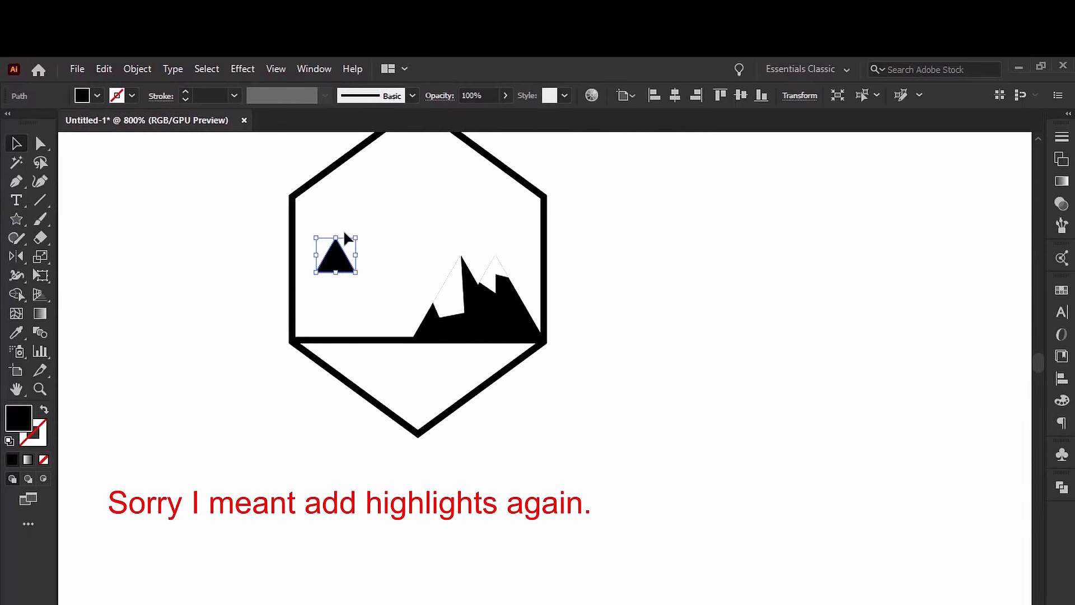
Move the small black triangle slightly right at the same height and keep it selected
{"action": "left_click_drag", "start_coordinate": [333, 262], "coordinate": [353, 262]}
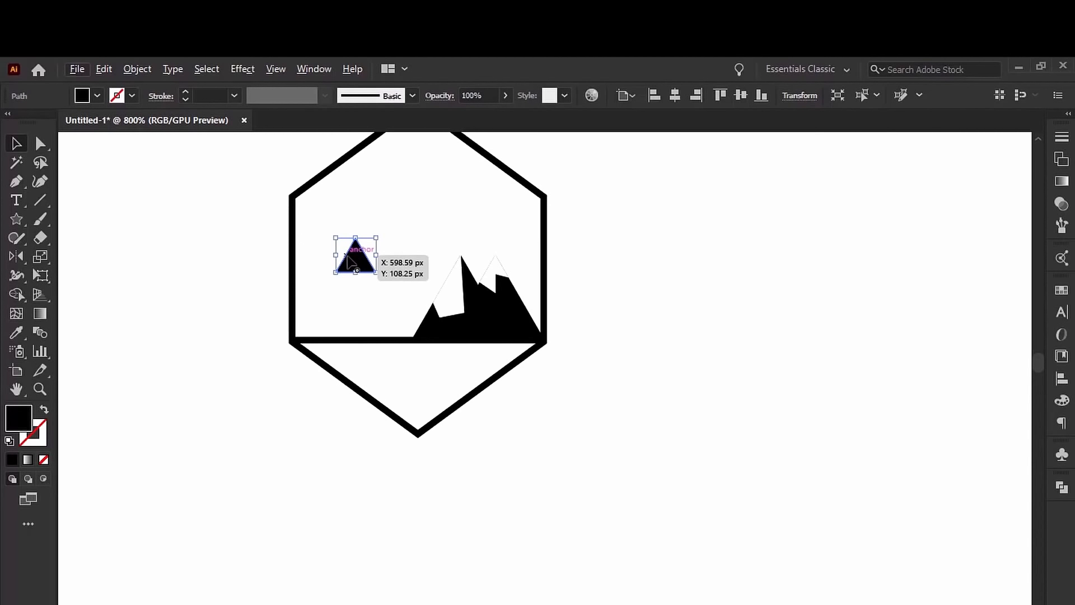
{"action": "key", "text": "ctrl+shift+a"}
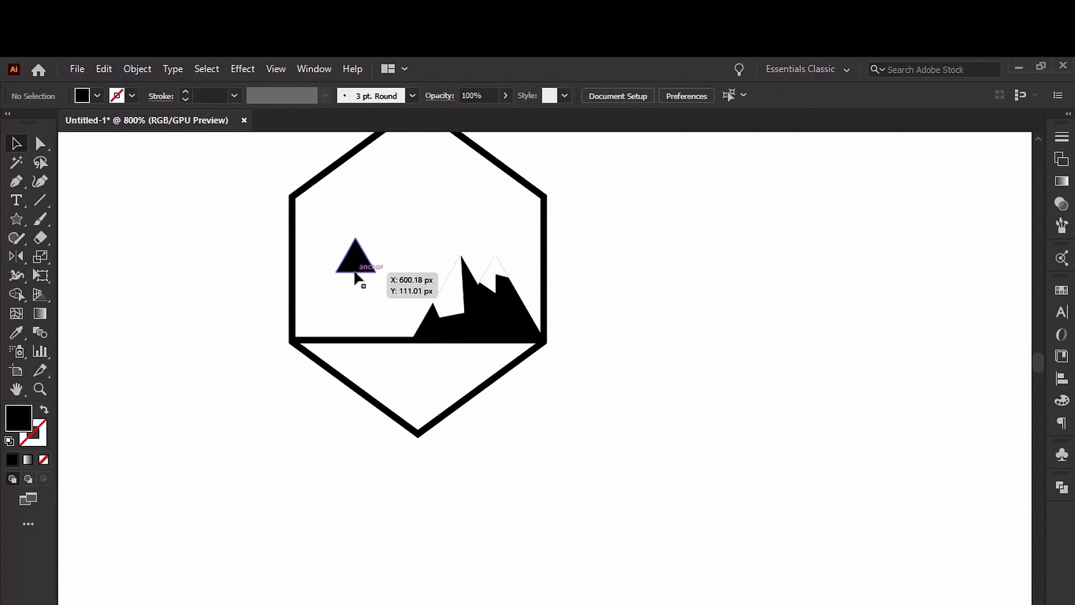
{"action": "left_click", "coordinate": [354, 271]}
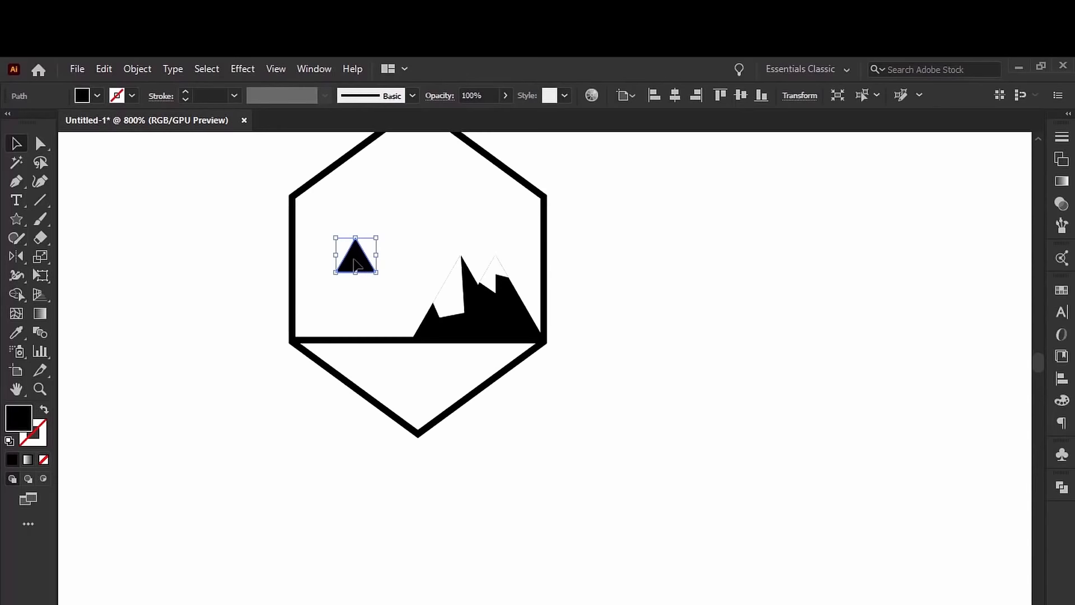
Stack three copies of the small black triangle beneath it down to the horizontal line, widen the lowest one, and deselect
{"action": "left_click_drag", "start_coordinate": [354, 263], "coordinate": [360, 283]}
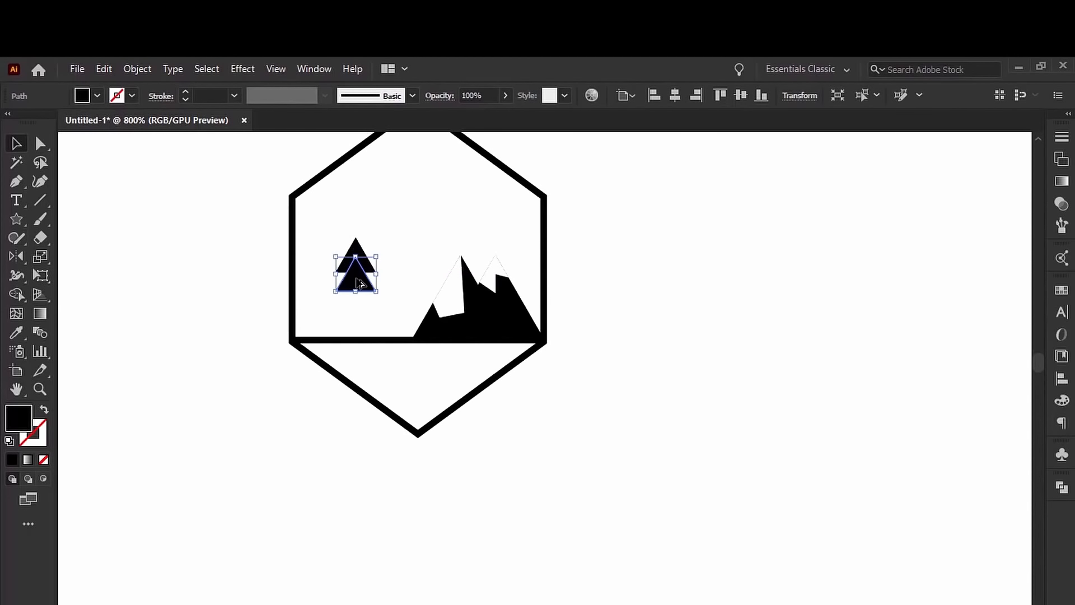
{"action": "left_click", "coordinate": [356, 298]}
{"action": "left_click", "coordinate": [356, 281]}
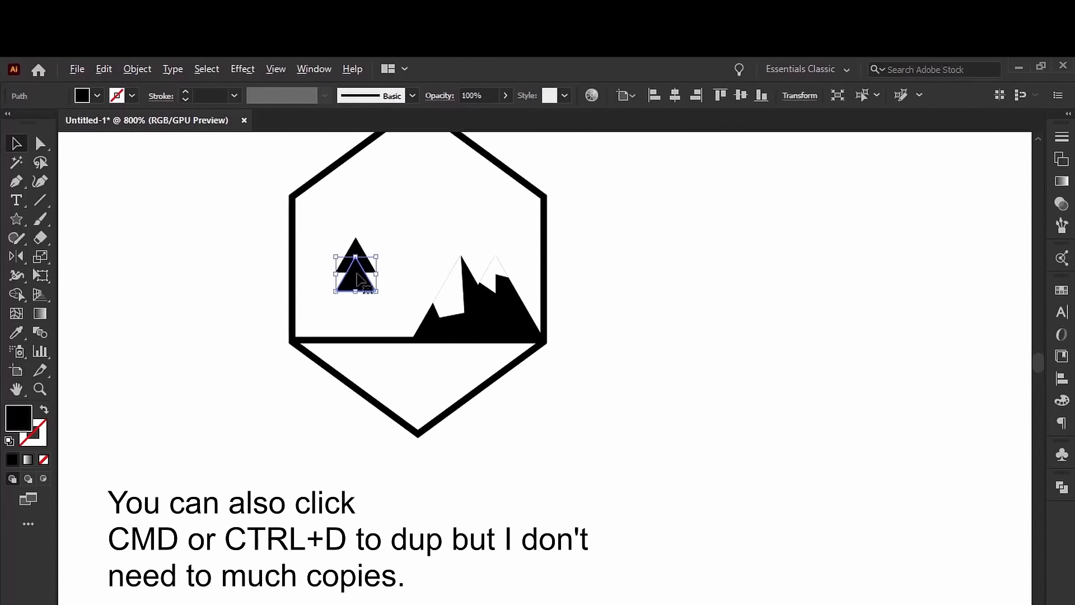
{"action": "left_click", "coordinate": [359, 297]}
{"action": "left_click_drag", "start_coordinate": [358, 278], "coordinate": [362, 326]}
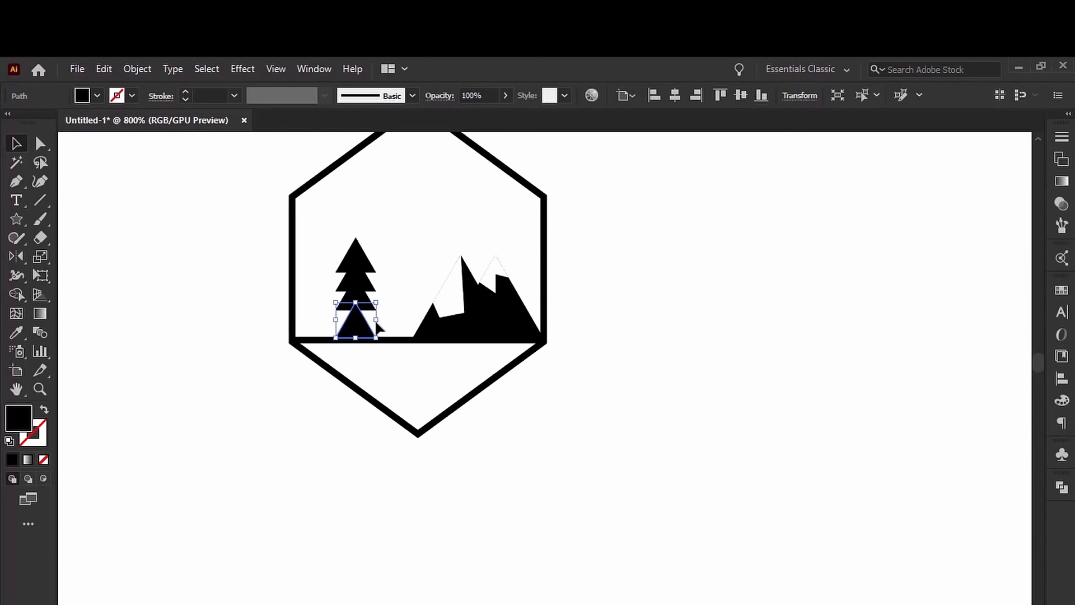
{"action": "left_click_drag", "start_coordinate": [376, 323], "coordinate": [380, 336]}
{"action": "left_click", "coordinate": [617, 325]}
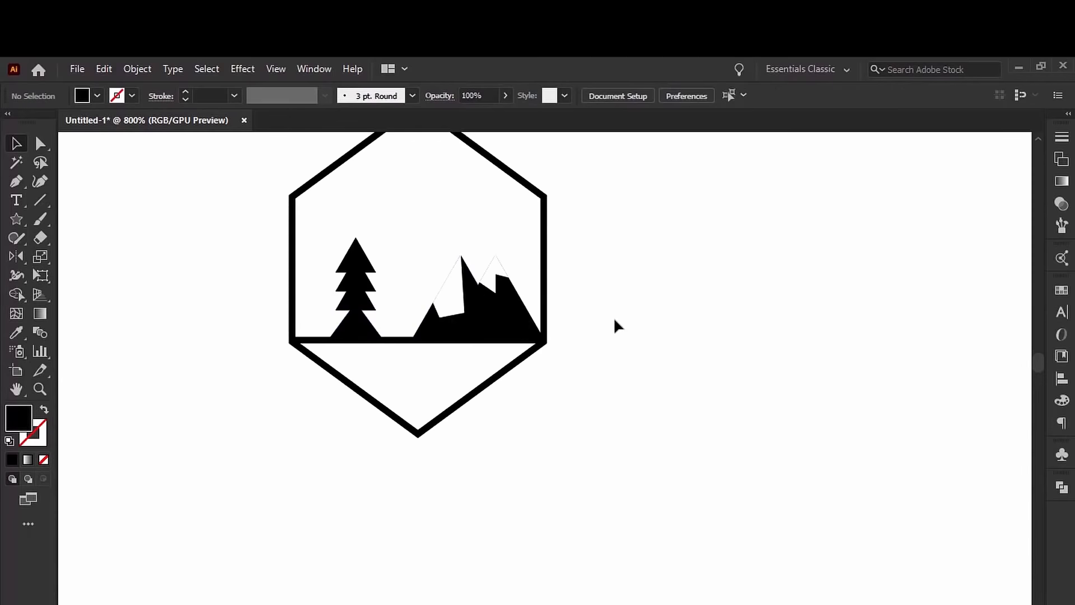
Select the upper three triangles of the tree and nudge them slightly down together towards the bottom triangle
{"action": "scroll", "coordinate": [361, 277], "scroll_direction": "up", "scroll_amount": 1}
{"action": "left_click", "coordinate": [356, 244]}
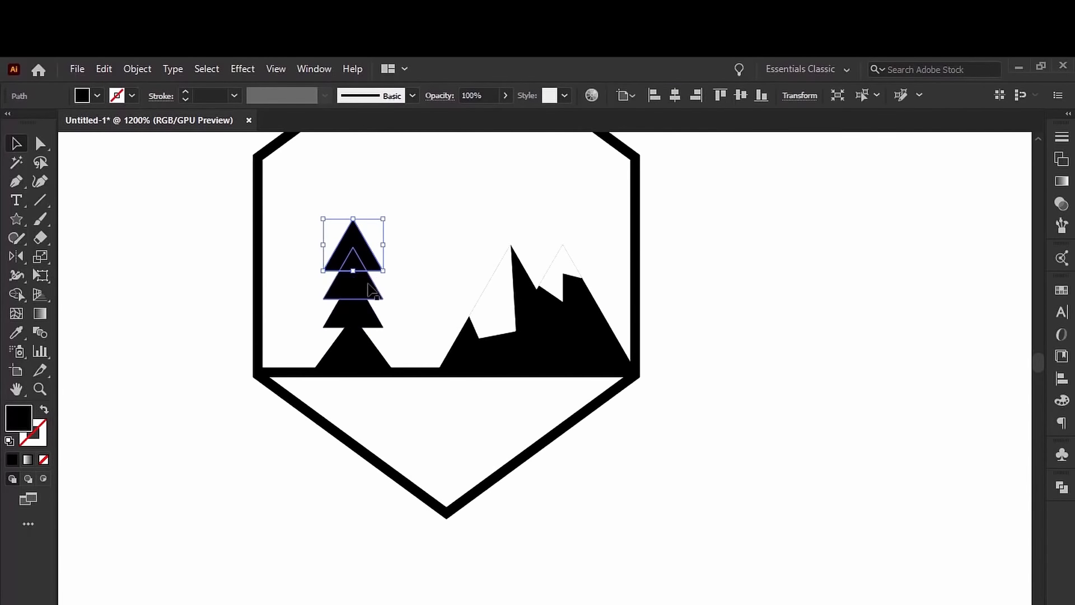
{"action": "left_click", "coordinate": [365, 286], "text": "shift"}
{"action": "left_click", "coordinate": [369, 319], "text": "shift"}
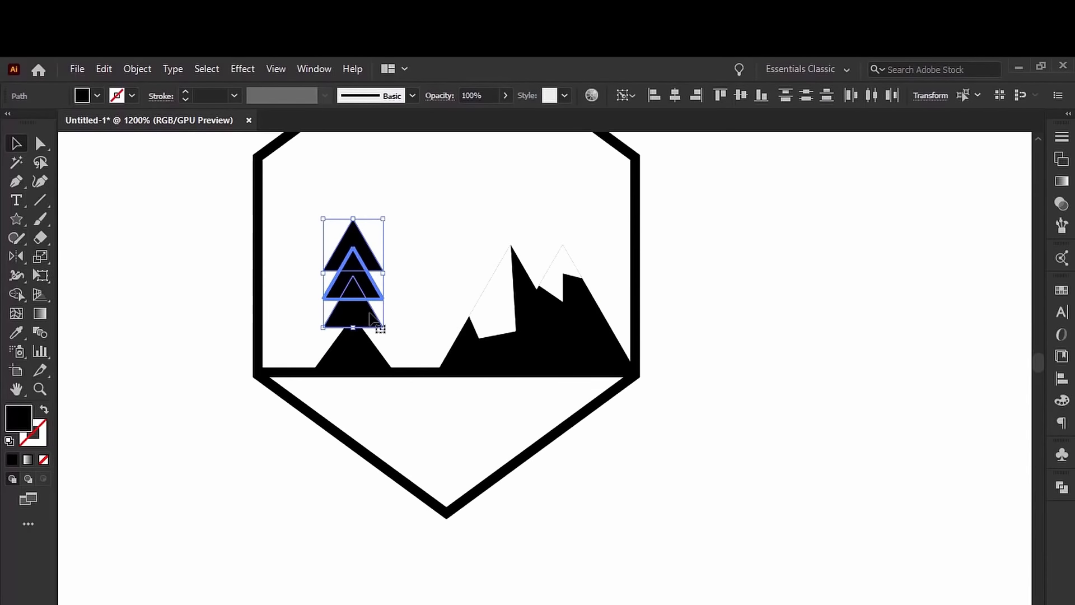
{"action": "key", "text": "Down"}
{"action": "key", "text": "Down"}
{"action": "key", "text": "Up"}
{"action": "key", "text": "Up"}
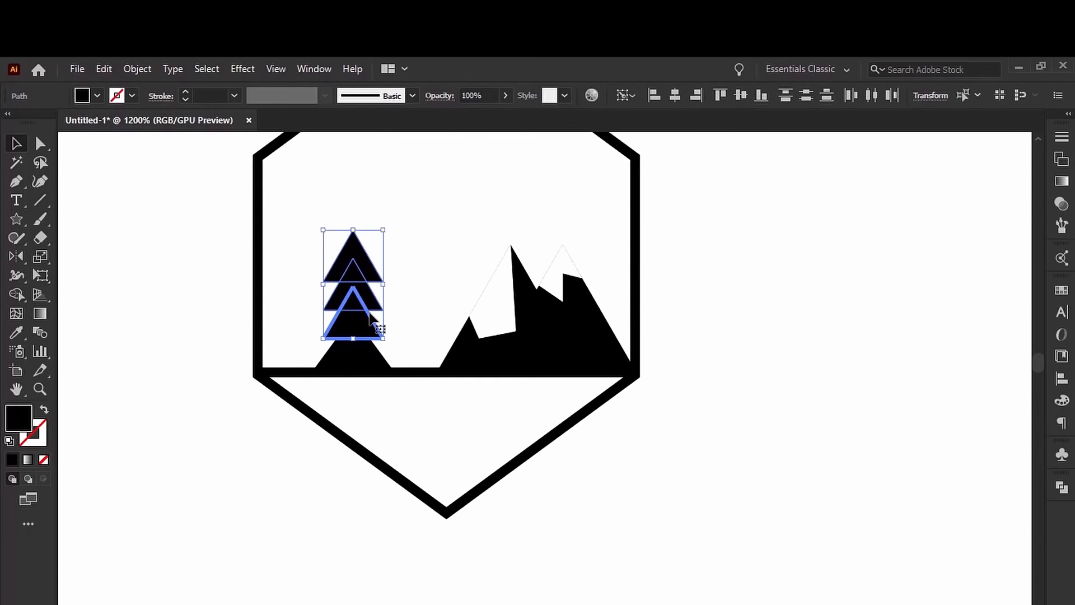
Add the bottom triangle to the selection and unite all four triangles into a single tree shape with Pathfinder
{"action": "left_click", "coordinate": [354, 360], "text": "shift"}
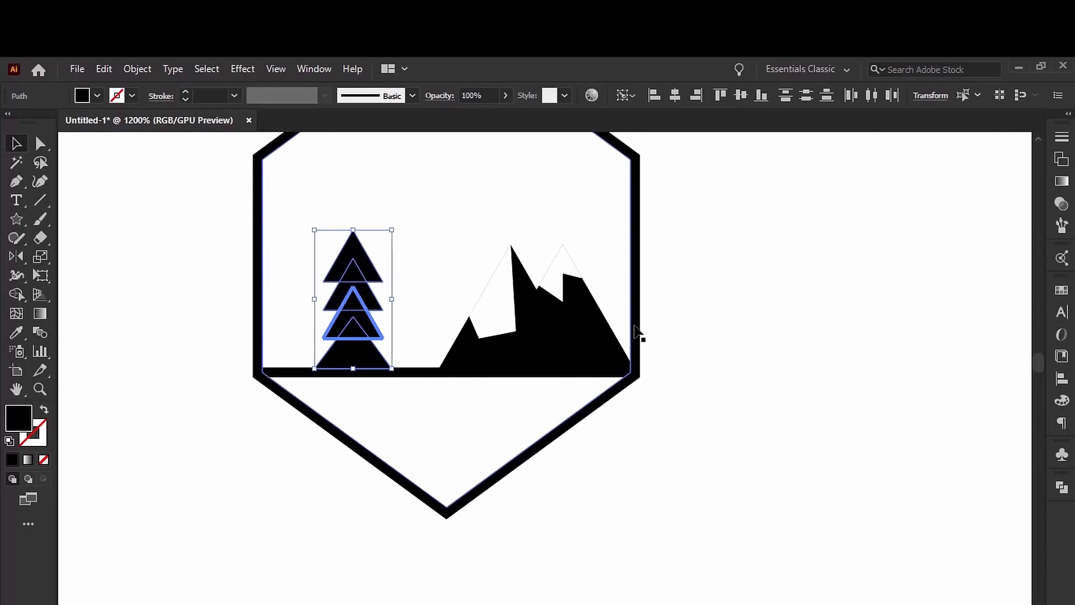
{"action": "key", "text": "ctrl+shift+F9"}
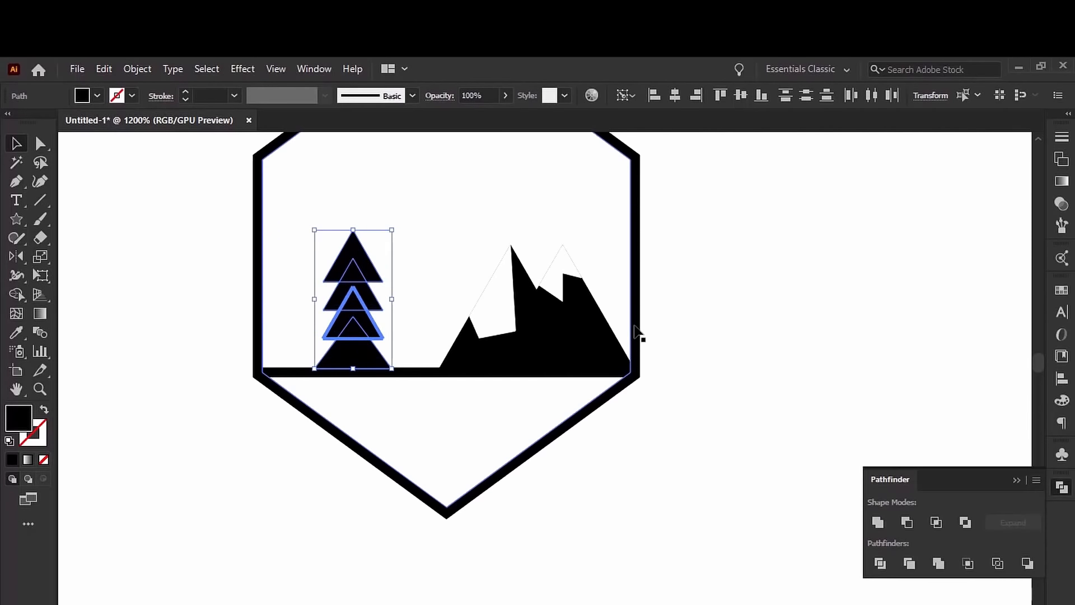
{"action": "left_click", "coordinate": [874, 524]}
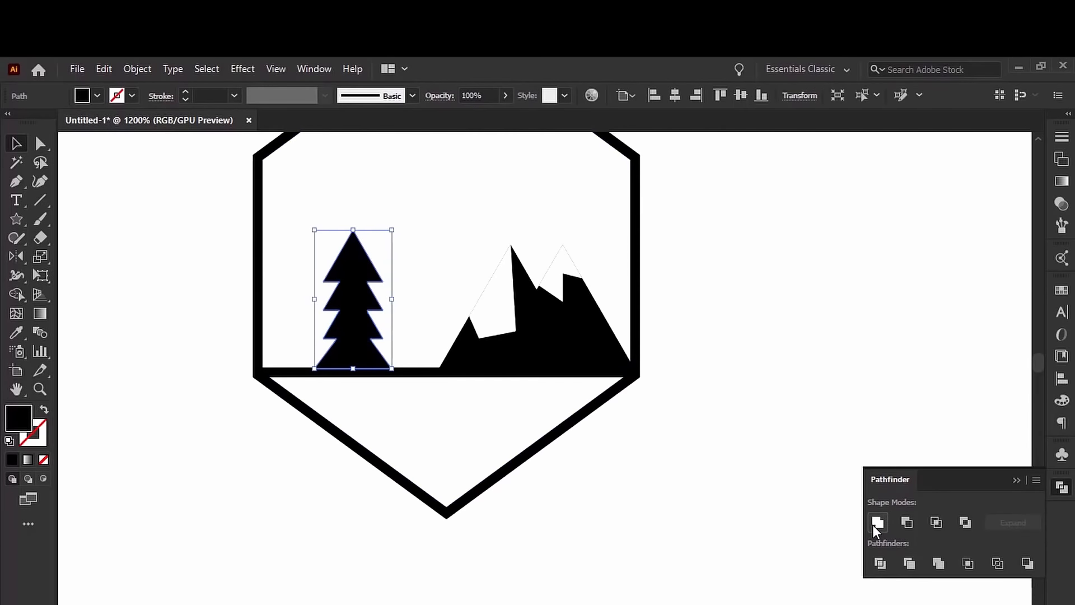
Give the united tree a 0.25 pt white stroke, keep its black fill, and deselect it
{"action": "left_click", "coordinate": [184, 92]}
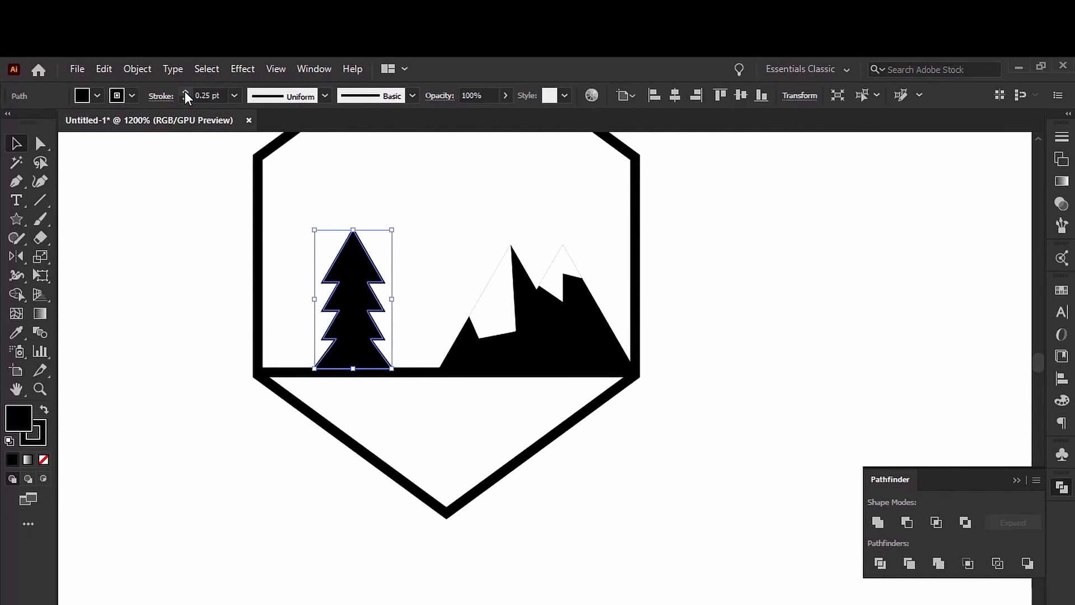
{"action": "left_click", "coordinate": [97, 96]}
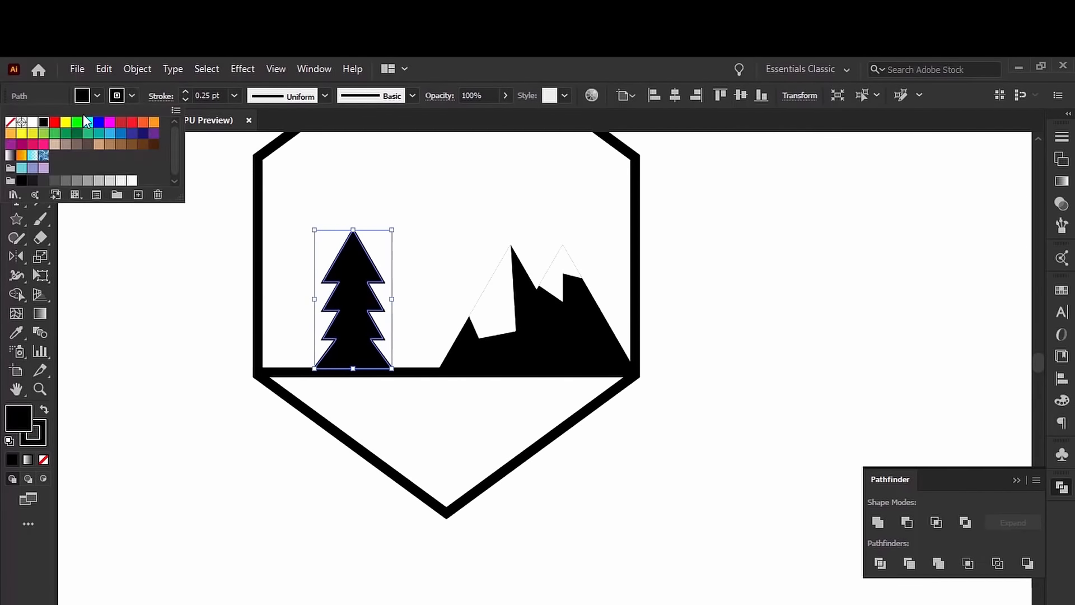
{"action": "left_click", "coordinate": [33, 122]}
{"action": "left_click", "coordinate": [146, 395]}
{"action": "left_click", "coordinate": [199, 439], "text": "ctrl"}
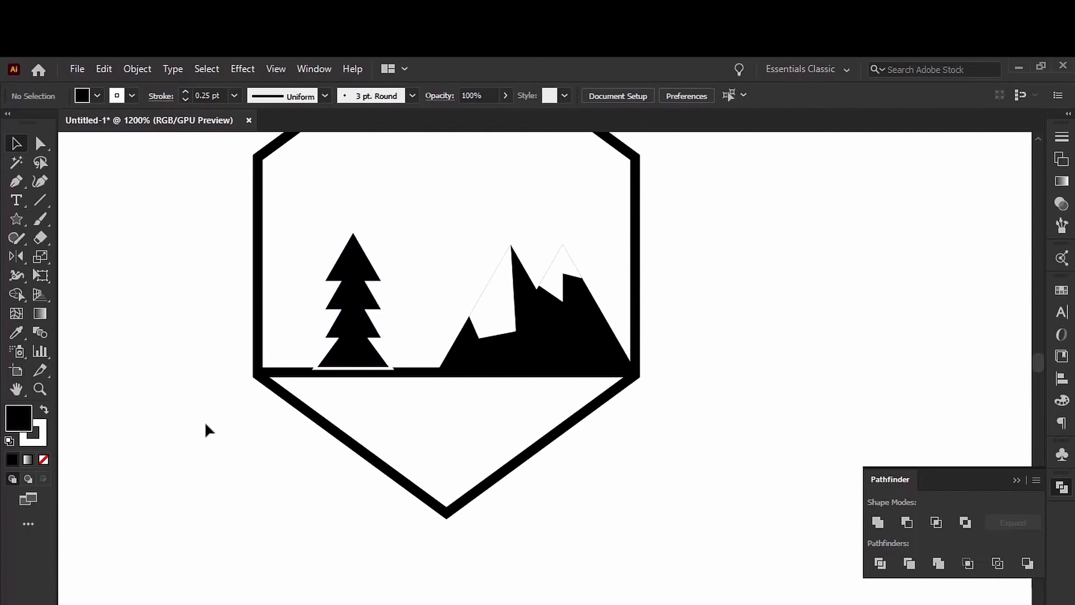
Duplicate the tree to form a row of three evenly spaced, overlapping trees on the horizontal line
{"action": "left_click_drag", "start_coordinate": [357, 303], "coordinate": [392, 297]}
{"action": "left_click", "coordinate": [395, 262]}
{"action": "left_click", "coordinate": [693, 298]}
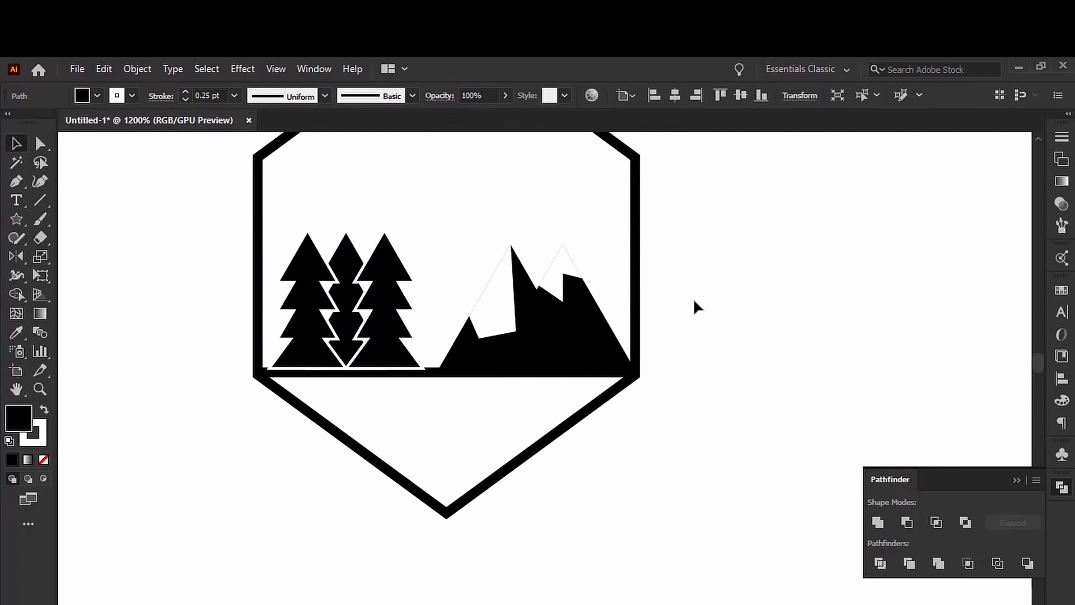
Bring the middle tree forward so it sits in front of both neighbouring trees, and deselect it
{"action": "left_click", "coordinate": [352, 259]}
{"action": "right_click", "coordinate": [348, 251]}
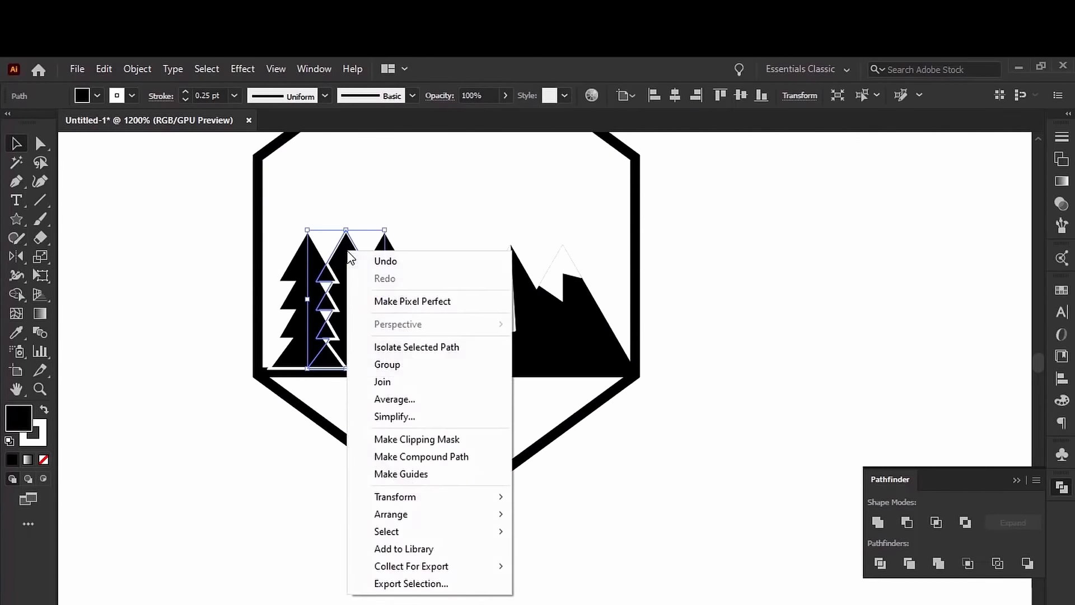
{"action": "mouse_move", "coordinate": [475, 510]}
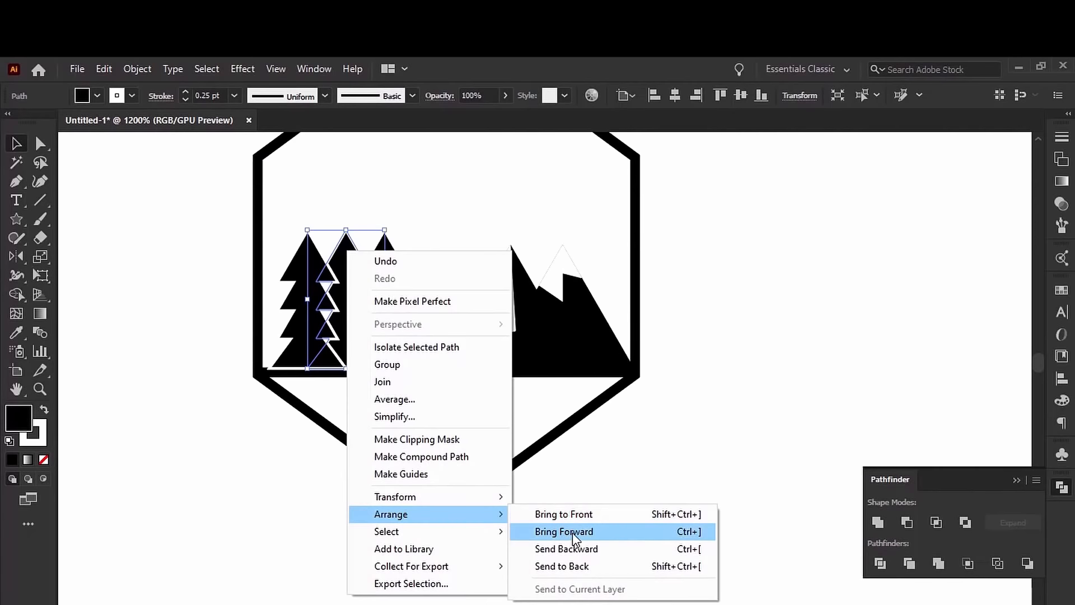
{"action": "left_click", "coordinate": [590, 533]}
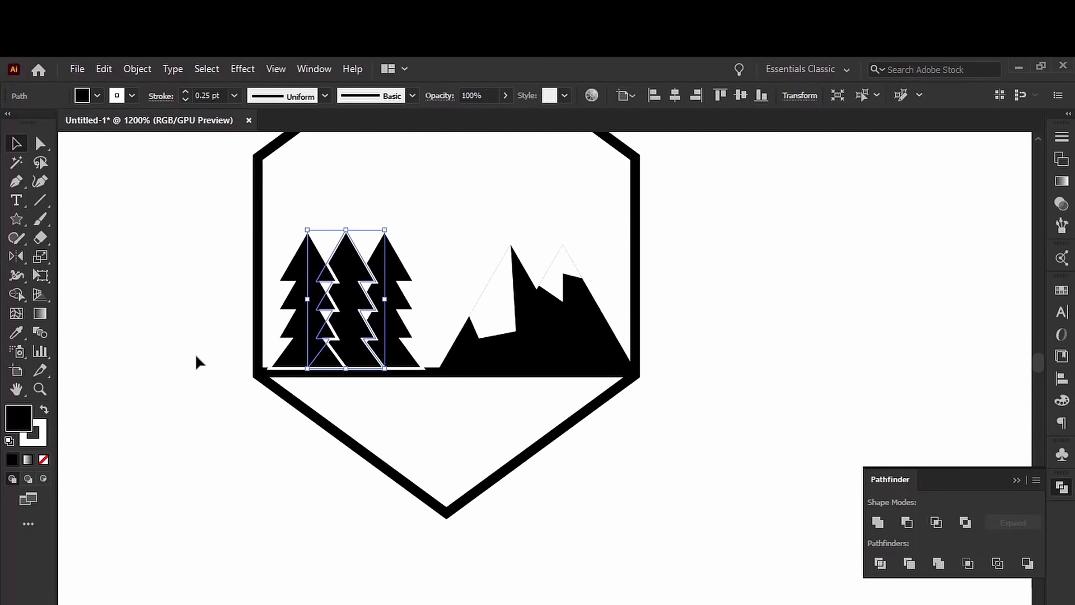
{"action": "key", "text": "a"}
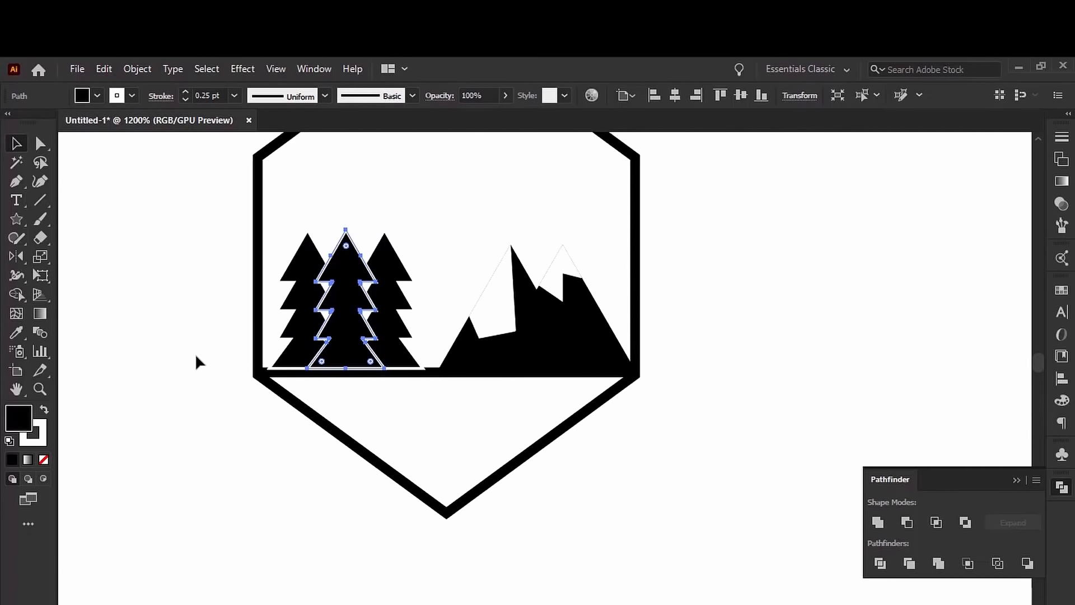
{"action": "key", "text": "v"}
{"action": "left_click", "coordinate": [735, 285]}
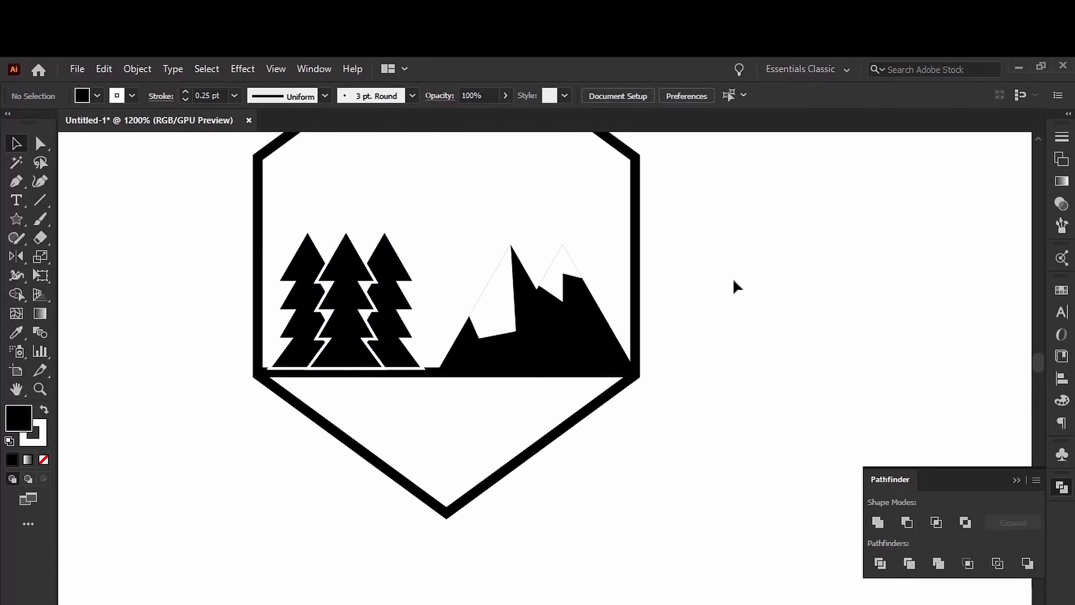
Bring the horizontal line in front of the trees and nudge it slightly up to cover their white base outline
{"action": "left_click", "coordinate": [430, 376]}
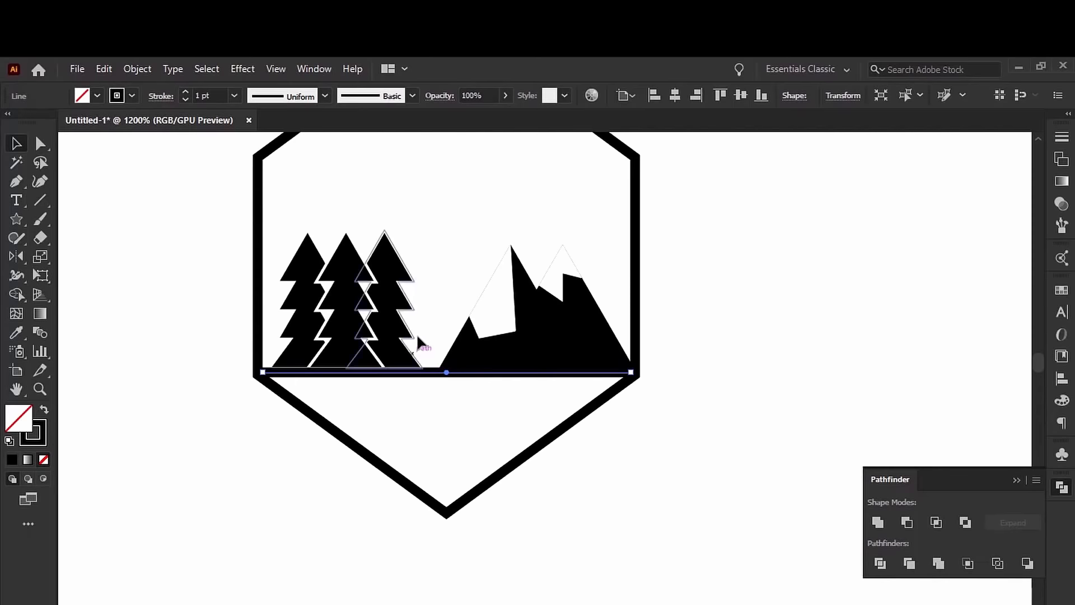
{"action": "left_click", "coordinate": [739, 382]}
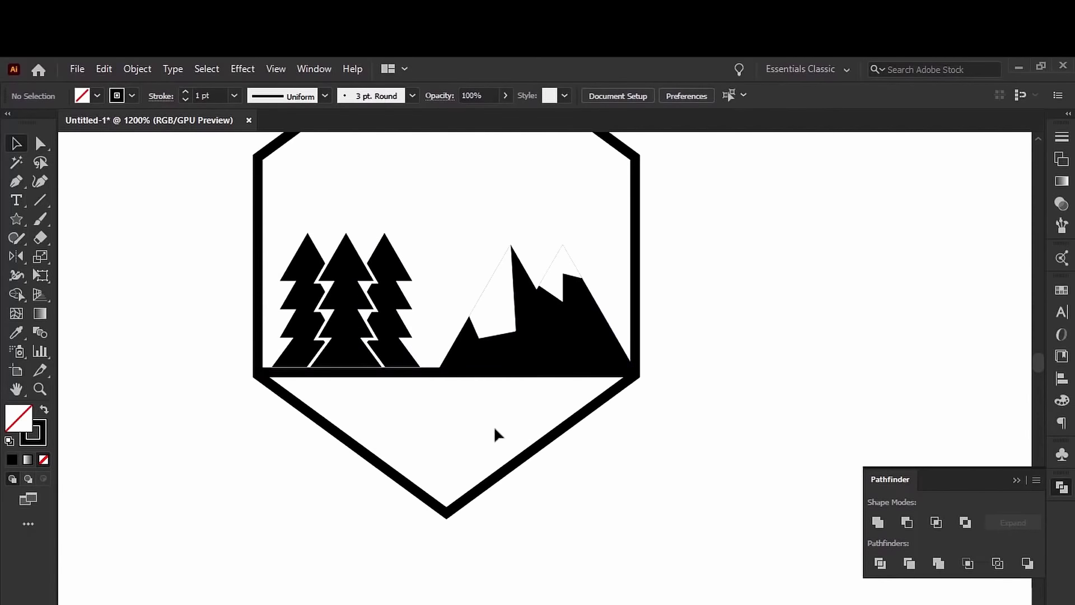
{"action": "left_click", "coordinate": [416, 375]}
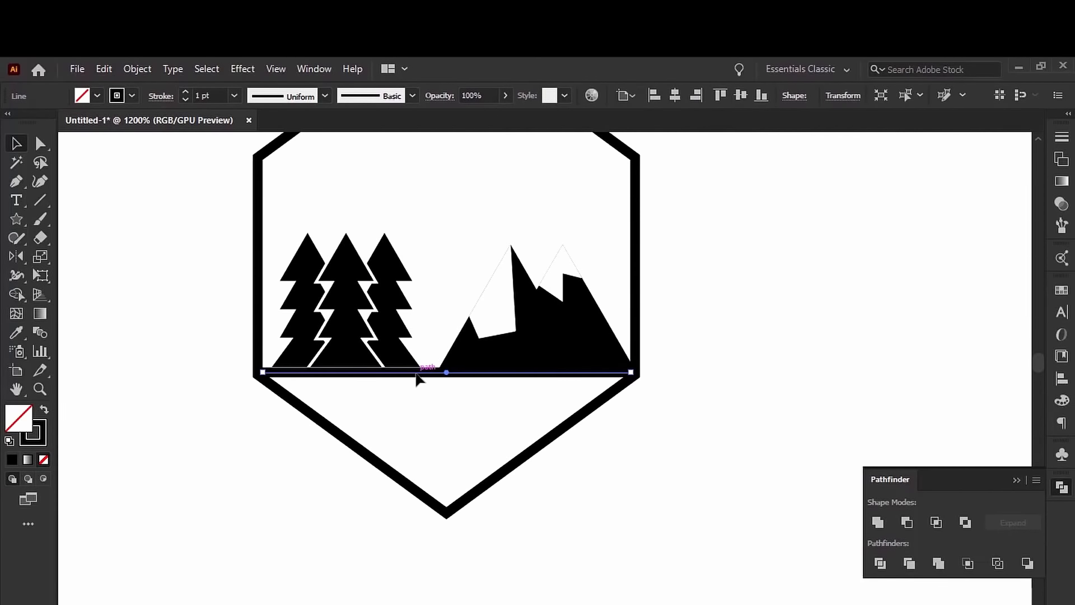
{"action": "key", "text": "Up"}
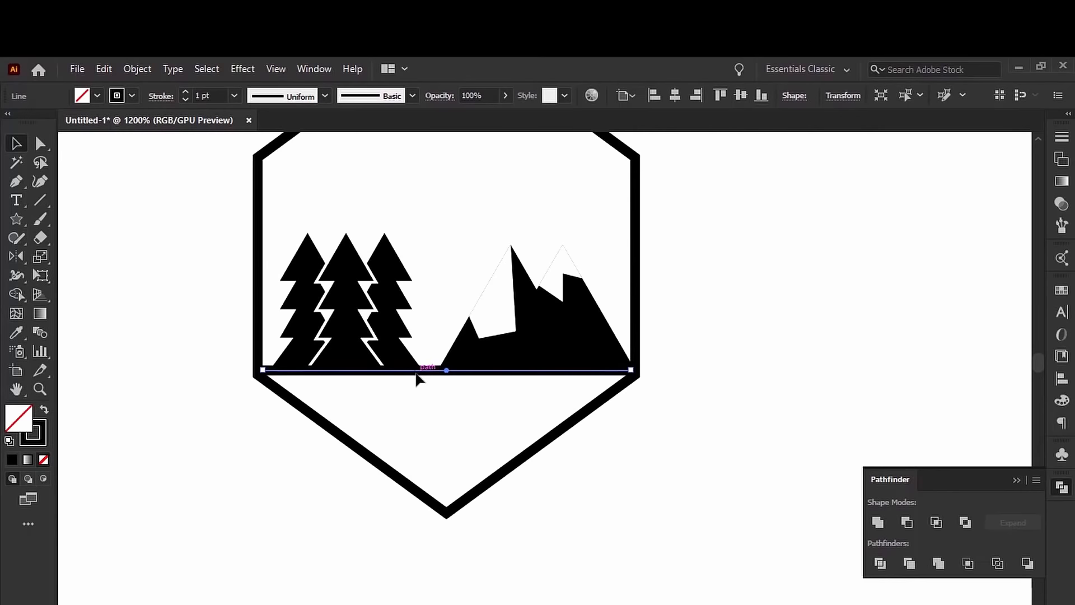
{"action": "left_click", "coordinate": [764, 344]}
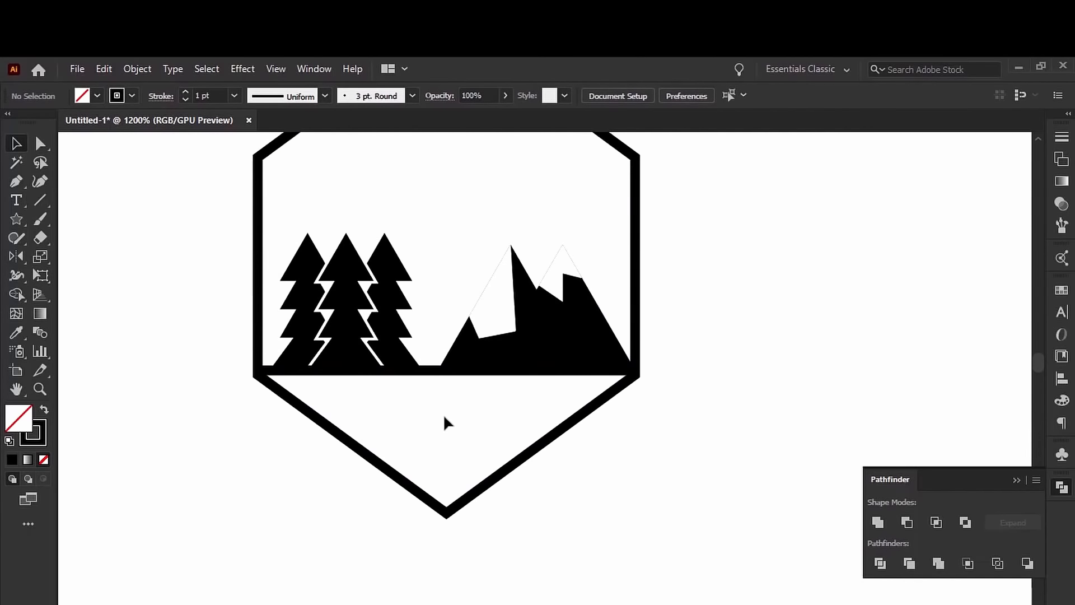
{"action": "left_click_drag", "start_coordinate": [439, 266], "coordinate": [437, 286]}
{"action": "left_click_drag", "start_coordinate": [281, 234], "coordinate": [399, 314]}
{"action": "left_click_drag", "start_coordinate": [399, 309], "coordinate": [417, 317]}
{"action": "key", "text": "ctrl+z"}
{"action": "left_click", "coordinate": [344, 203]}
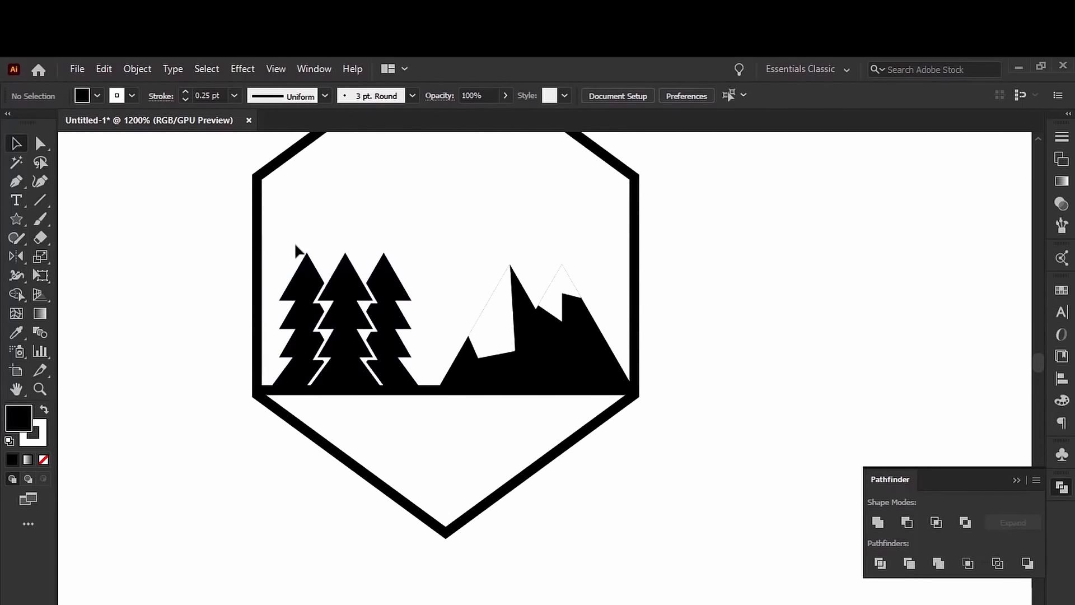
Scale the three trees down together proportionally to about 70%, keeping their bases on the horizontal line, and deselect them
{"action": "left_click_drag", "start_coordinate": [296, 245], "coordinate": [426, 308]}
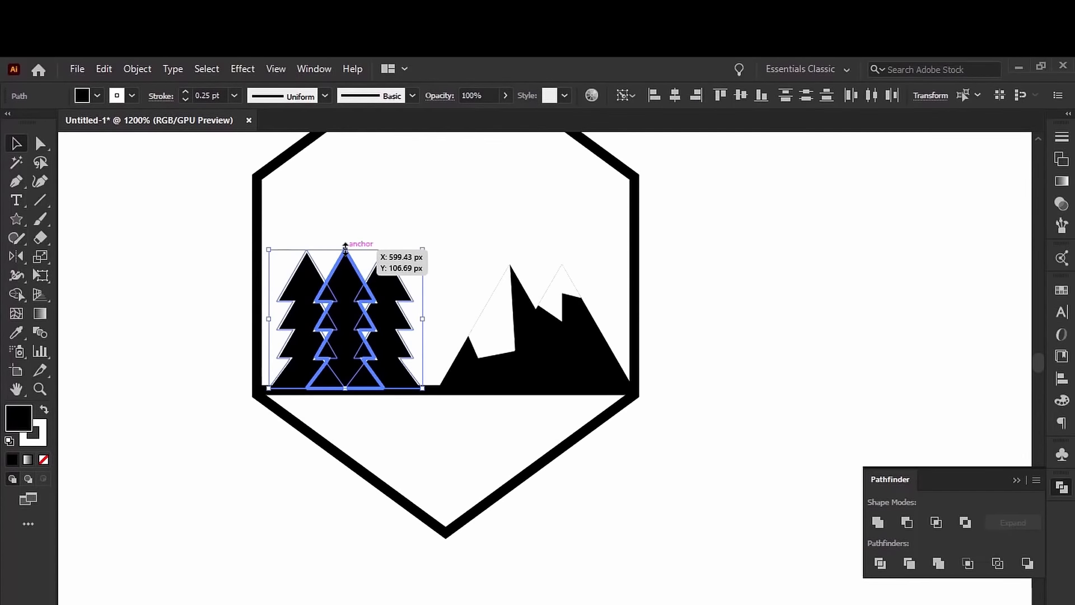
{"action": "key", "text": "alt"}
{"action": "left_click_drag", "start_coordinate": [344, 249], "coordinate": [345, 292]}
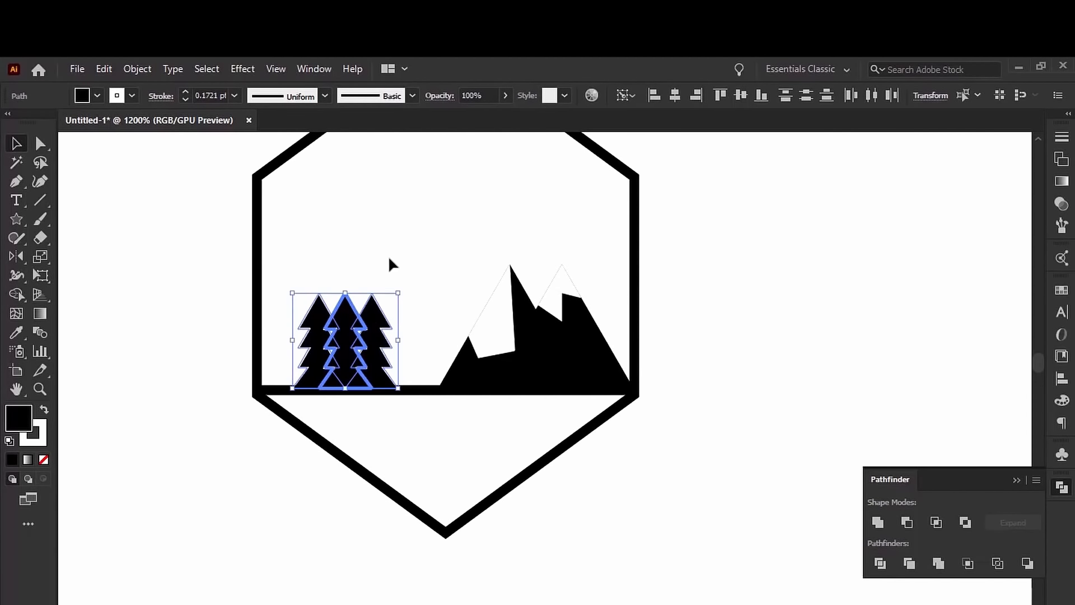
{"action": "left_click", "coordinate": [419, 249]}
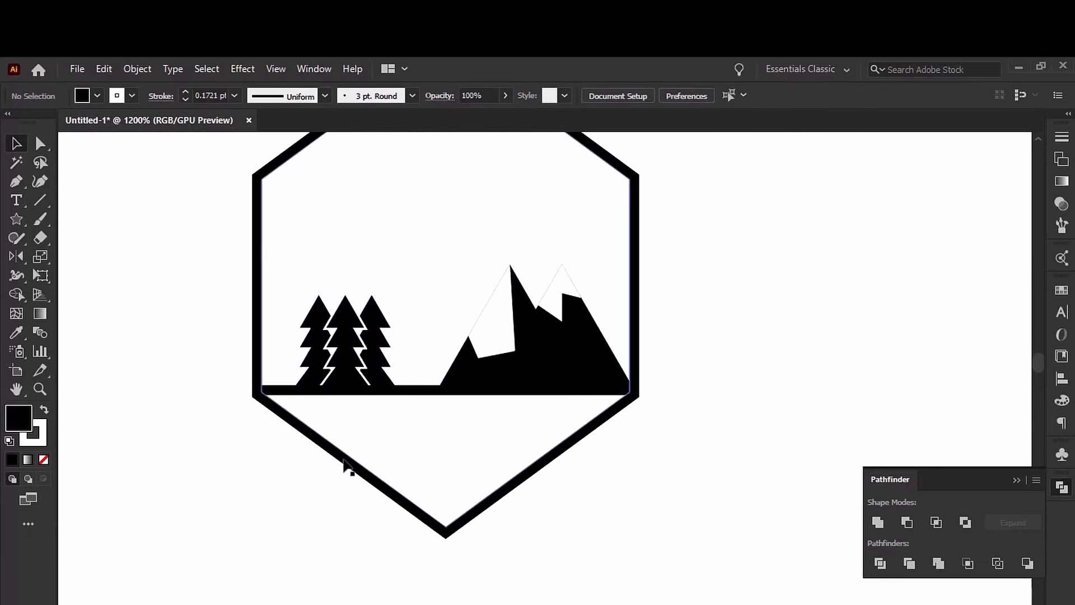
{"action": "left_click", "coordinate": [317, 346]}
{"action": "left_click", "coordinate": [400, 268]}
Draw a small solid black circle with the Ellipse tool between the trees and the left mountain peak, and deselect it
{"action": "scroll", "coordinate": [413, 271], "scroll_direction": "right", "scroll_amount": 1}
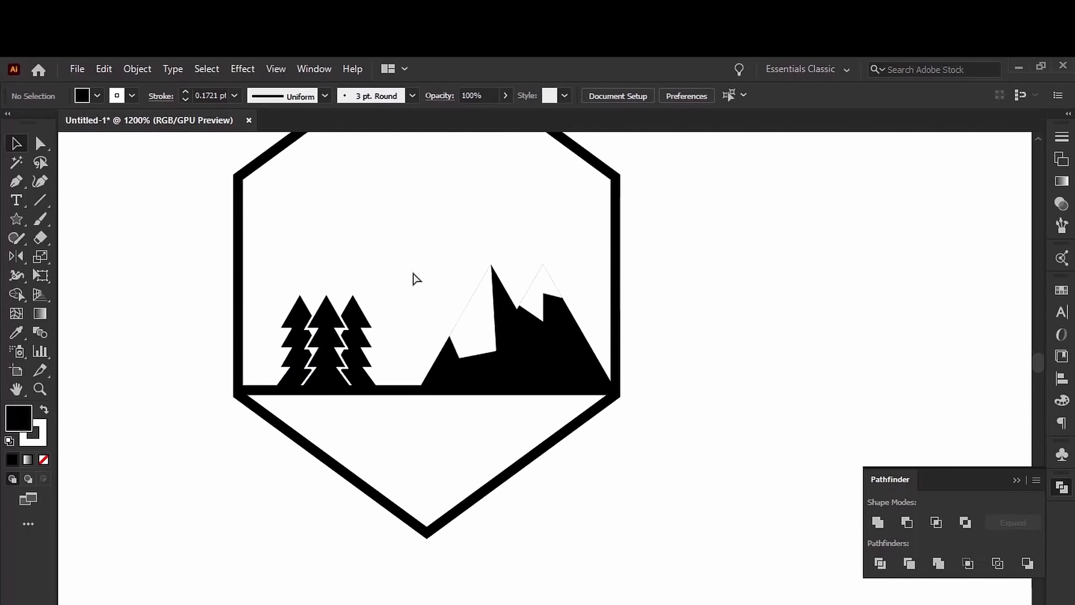
{"action": "scroll", "coordinate": [415, 263], "scroll_direction": "down", "scroll_amount": 1}
{"action": "scroll", "coordinate": [416, 259], "scroll_direction": "down", "scroll_amount": 1}
{"action": "left_click_drag", "start_coordinate": [406, 261], "coordinate": [356, 307]}
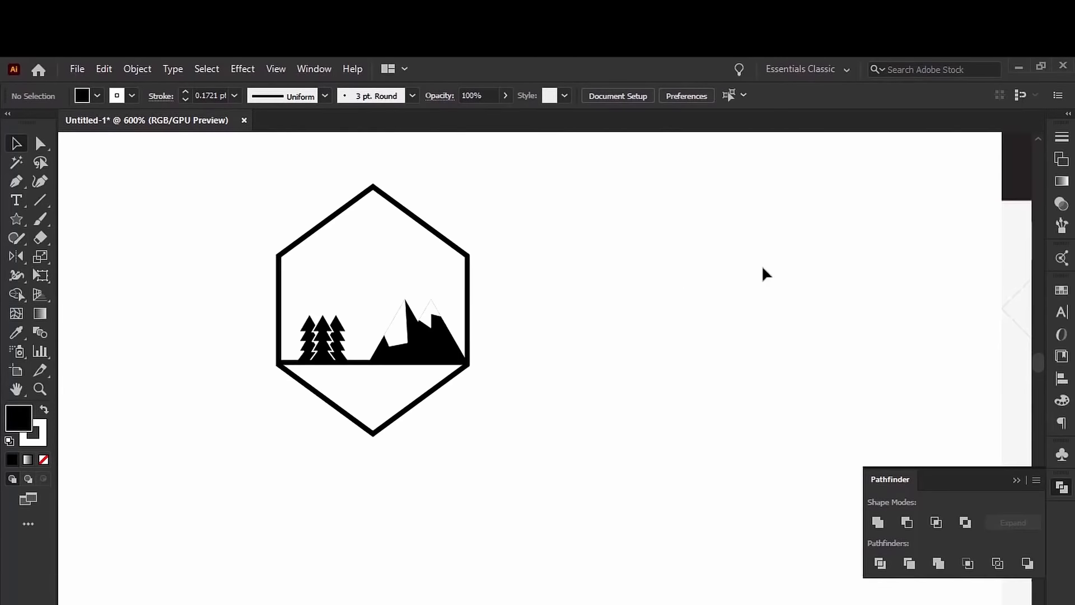
{"action": "left_click_drag", "start_coordinate": [811, 262], "coordinate": [684, 259]}
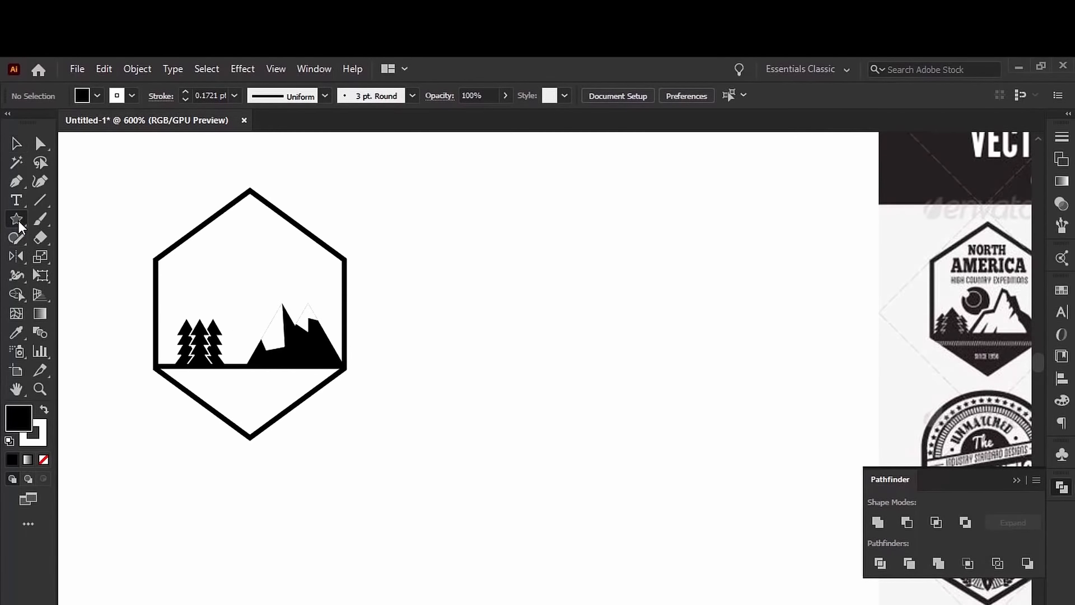
{"action": "left_click_drag", "start_coordinate": [18, 220], "coordinate": [96, 255]}
{"action": "left_click_drag", "start_coordinate": [224, 287], "coordinate": [247, 303]}
{"action": "key", "text": "v"}
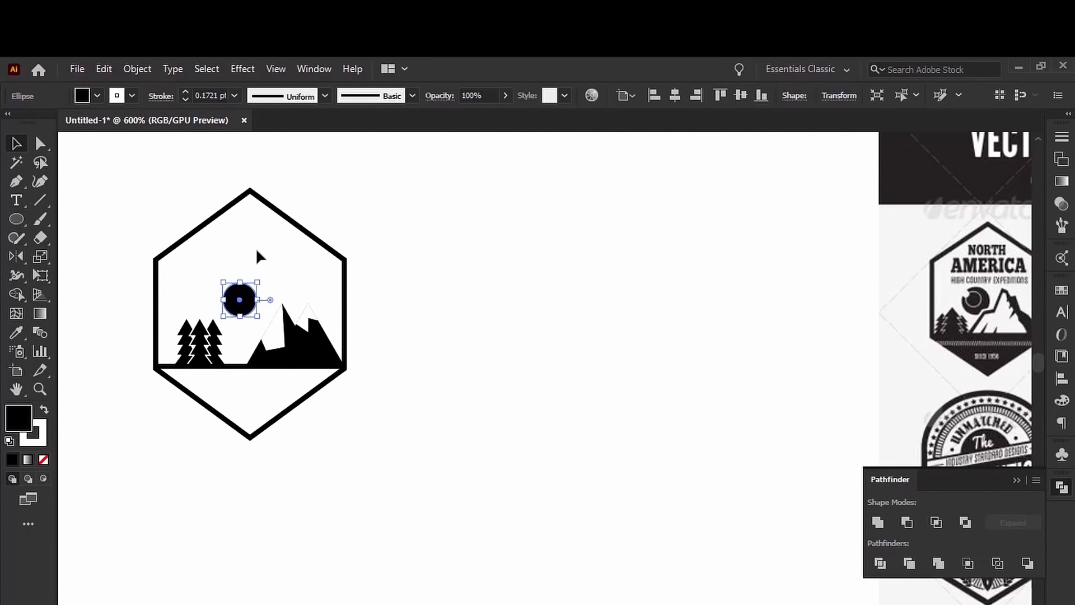
{"action": "left_click", "coordinate": [264, 231]}
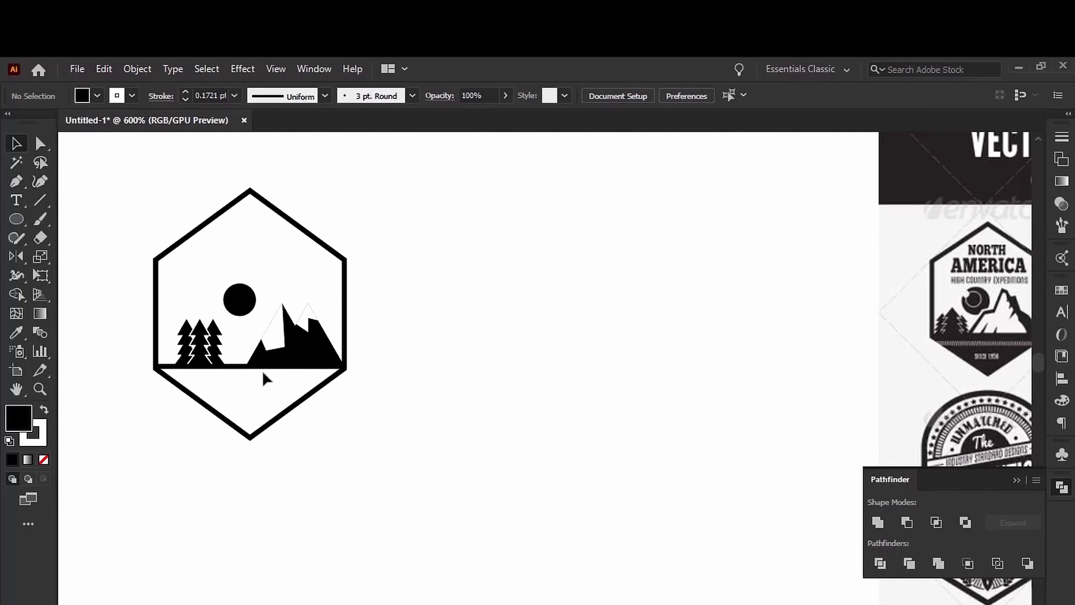
Draw a solid black triangle without stroke using the Pen tool, filling the hexagon's lower point below the horizontal line, and deselect it
{"action": "key", "text": "p"}
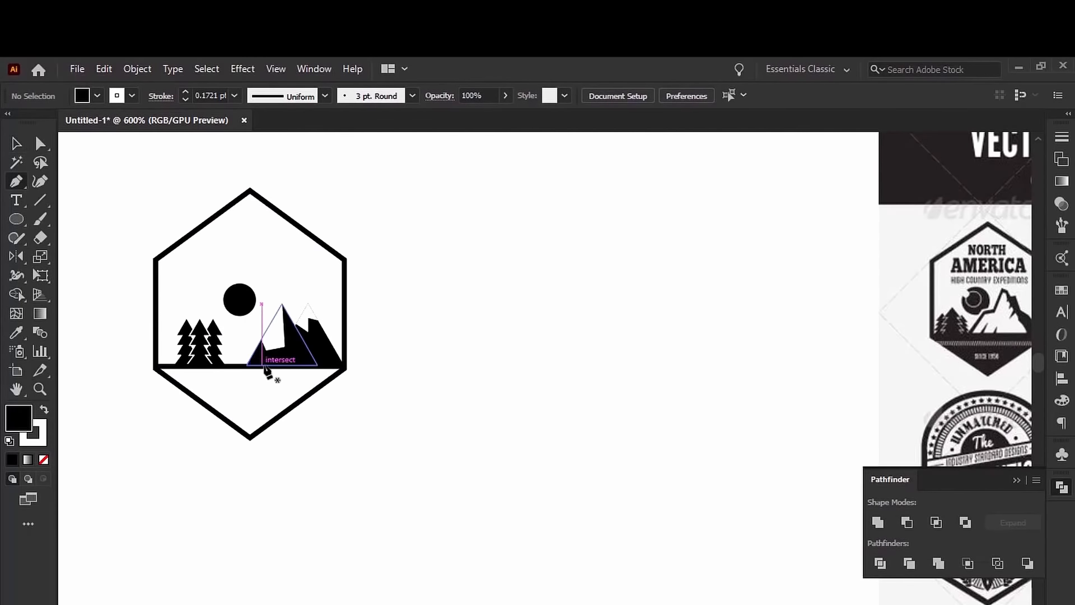
{"action": "left_click", "coordinate": [132, 96]}
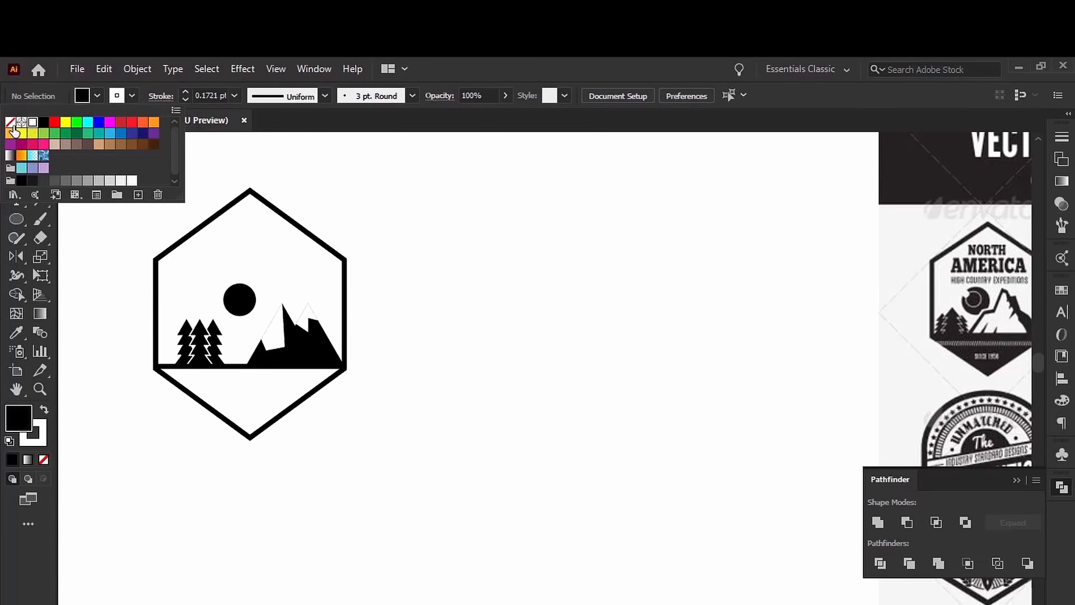
{"action": "left_click", "coordinate": [12, 118]}
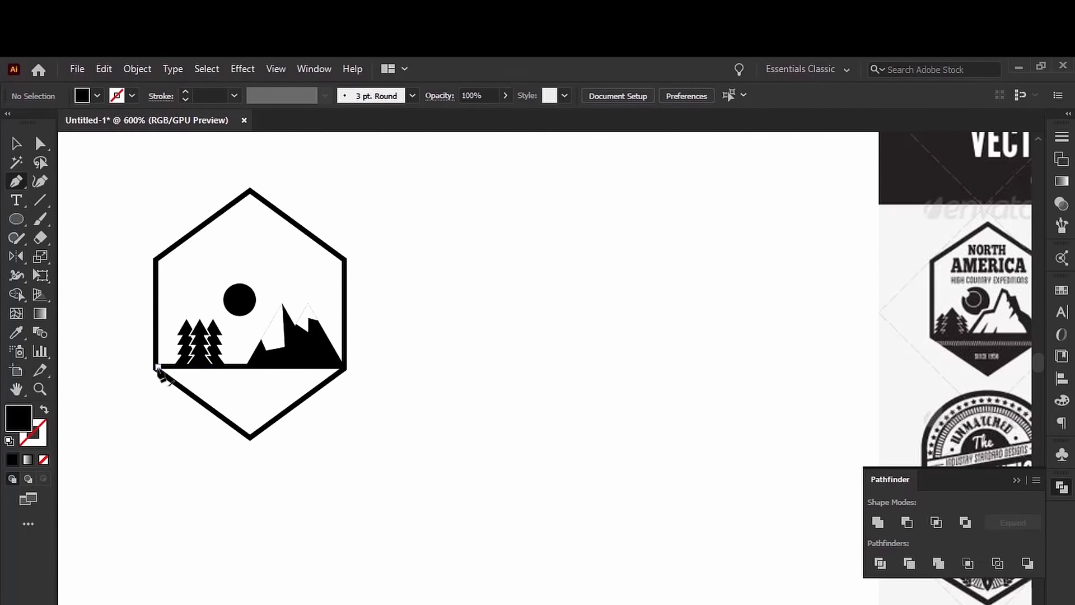
{"action": "scroll", "coordinate": [168, 372], "scroll_direction": "up", "scroll_amount": 1}
{"action": "scroll", "coordinate": [168, 380], "scroll_direction": "up", "scroll_amount": 2}
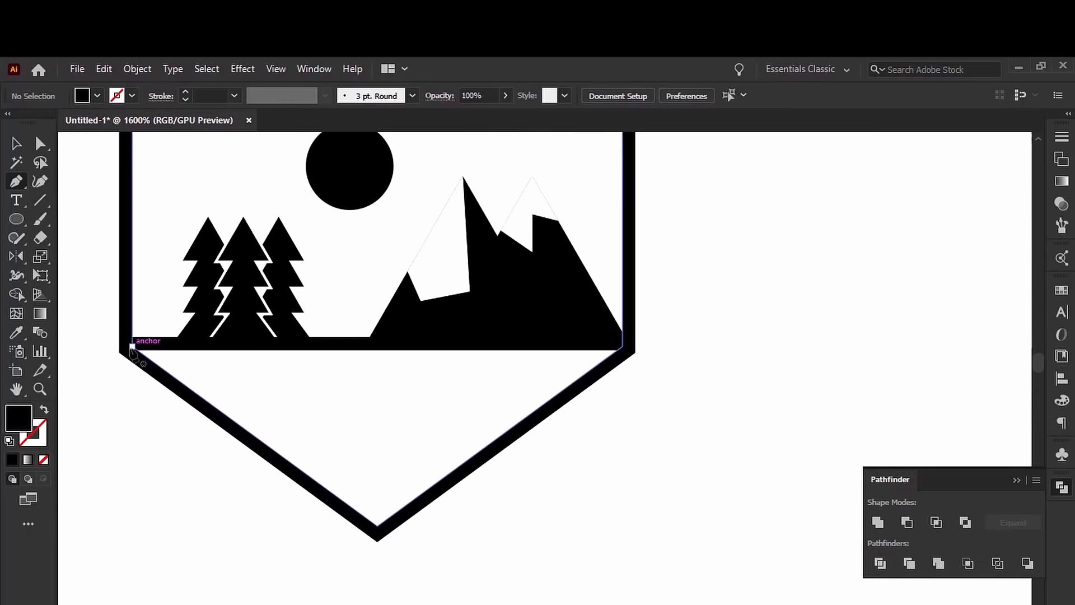
{"action": "left_click", "coordinate": [132, 346]}
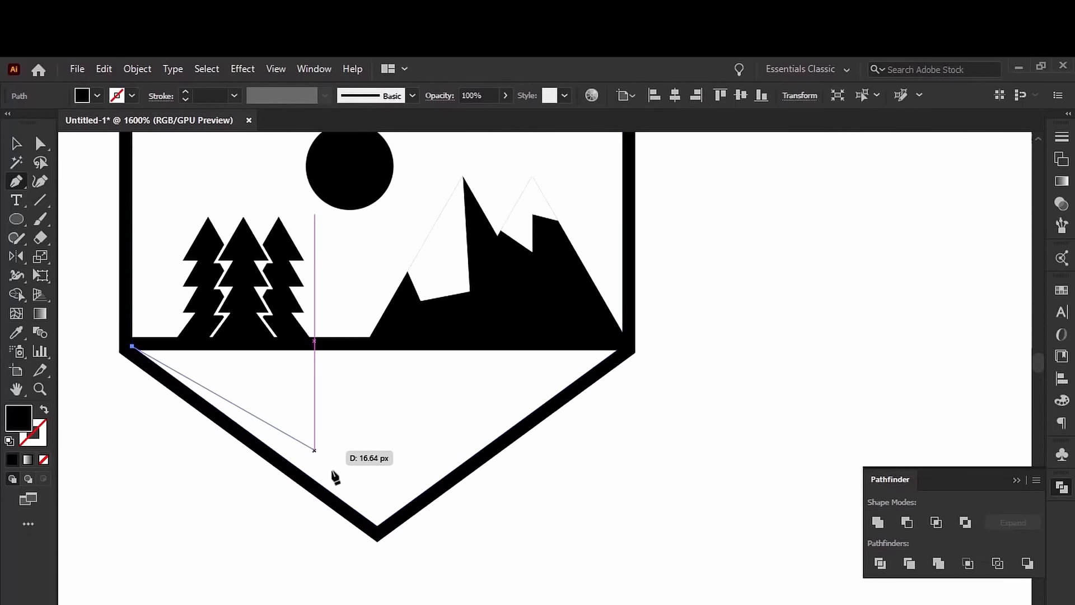
{"action": "left_click", "coordinate": [377, 526]}
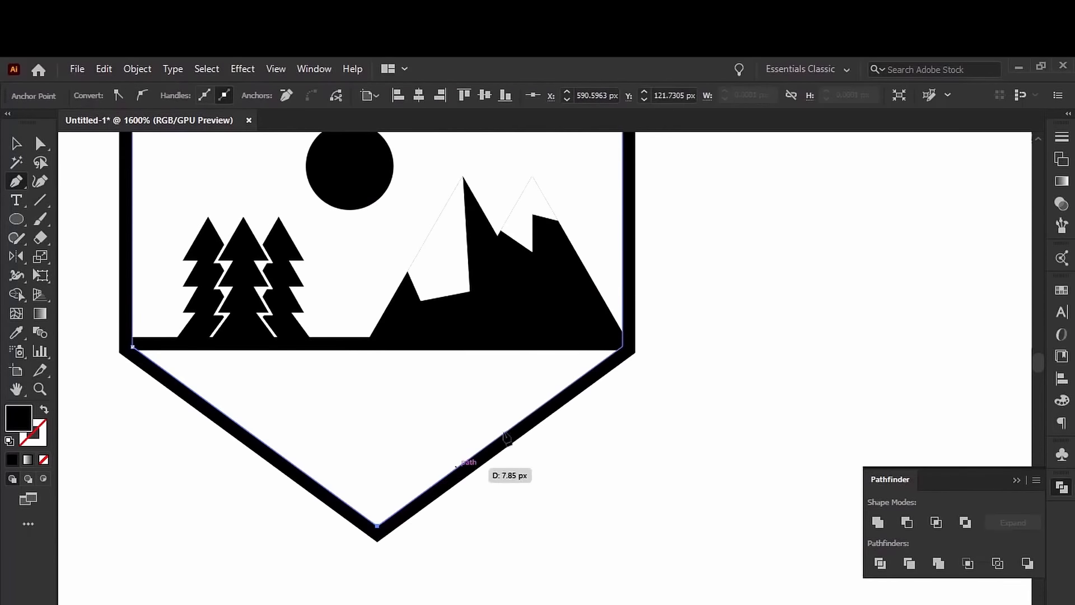
{"action": "left_click", "coordinate": [623, 347]}
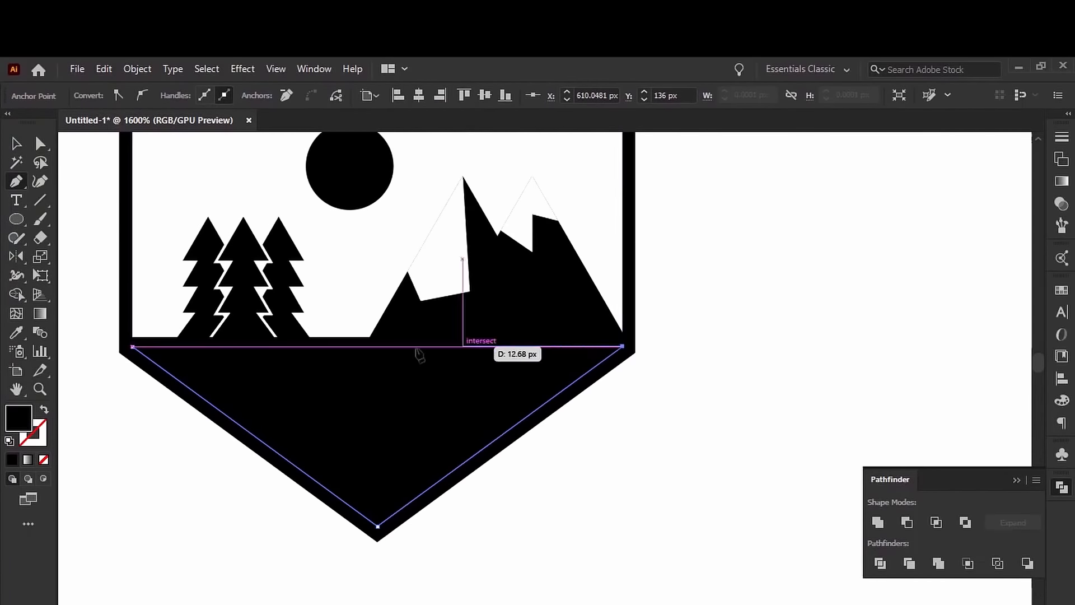
{"action": "left_click", "coordinate": [133, 347]}
{"action": "key", "text": "v"}
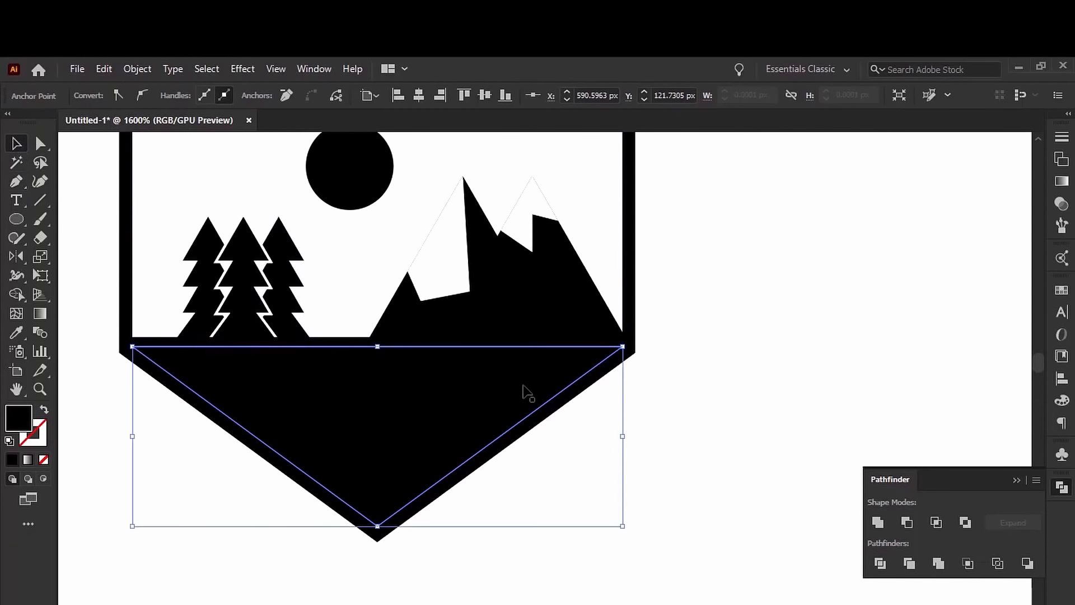
{"action": "scroll", "coordinate": [526, 385], "scroll_direction": "down", "scroll_amount": 3, "text": "alt"}
{"action": "left_click", "coordinate": [711, 292]}
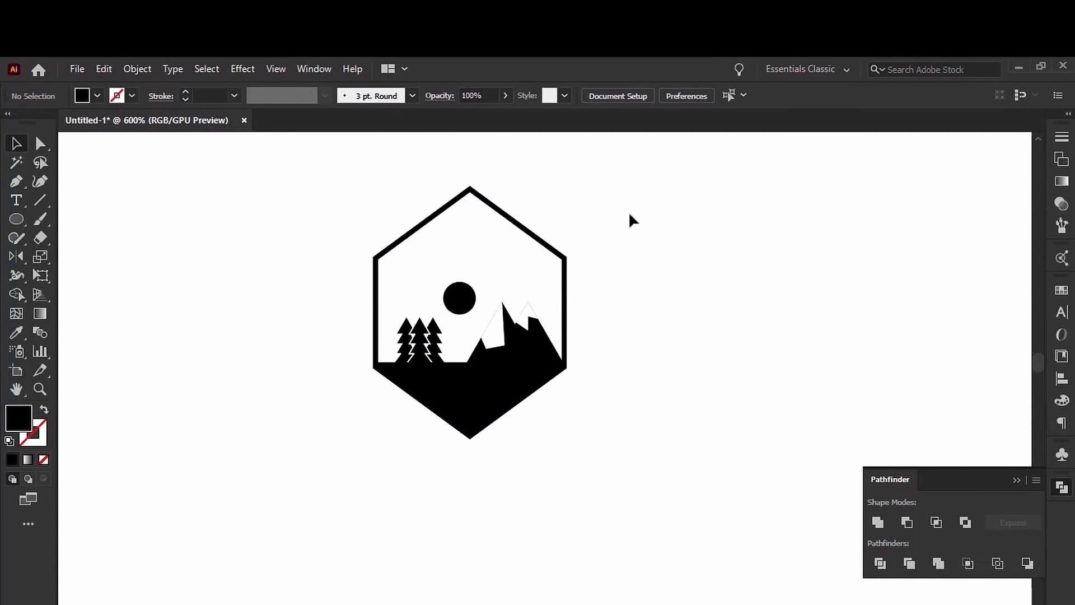
{"action": "scroll", "coordinate": [630, 218], "scroll_direction": "down", "scroll_amount": 4, "text": "alt"}
{"action": "scroll", "coordinate": [555, 228], "scroll_direction": "right", "scroll_amount": 2}
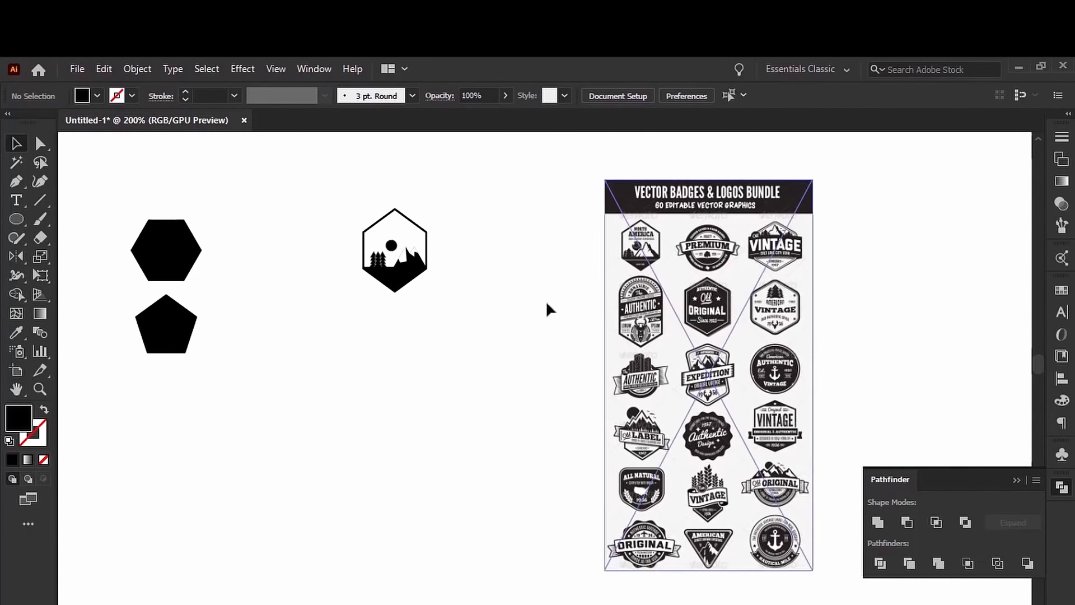